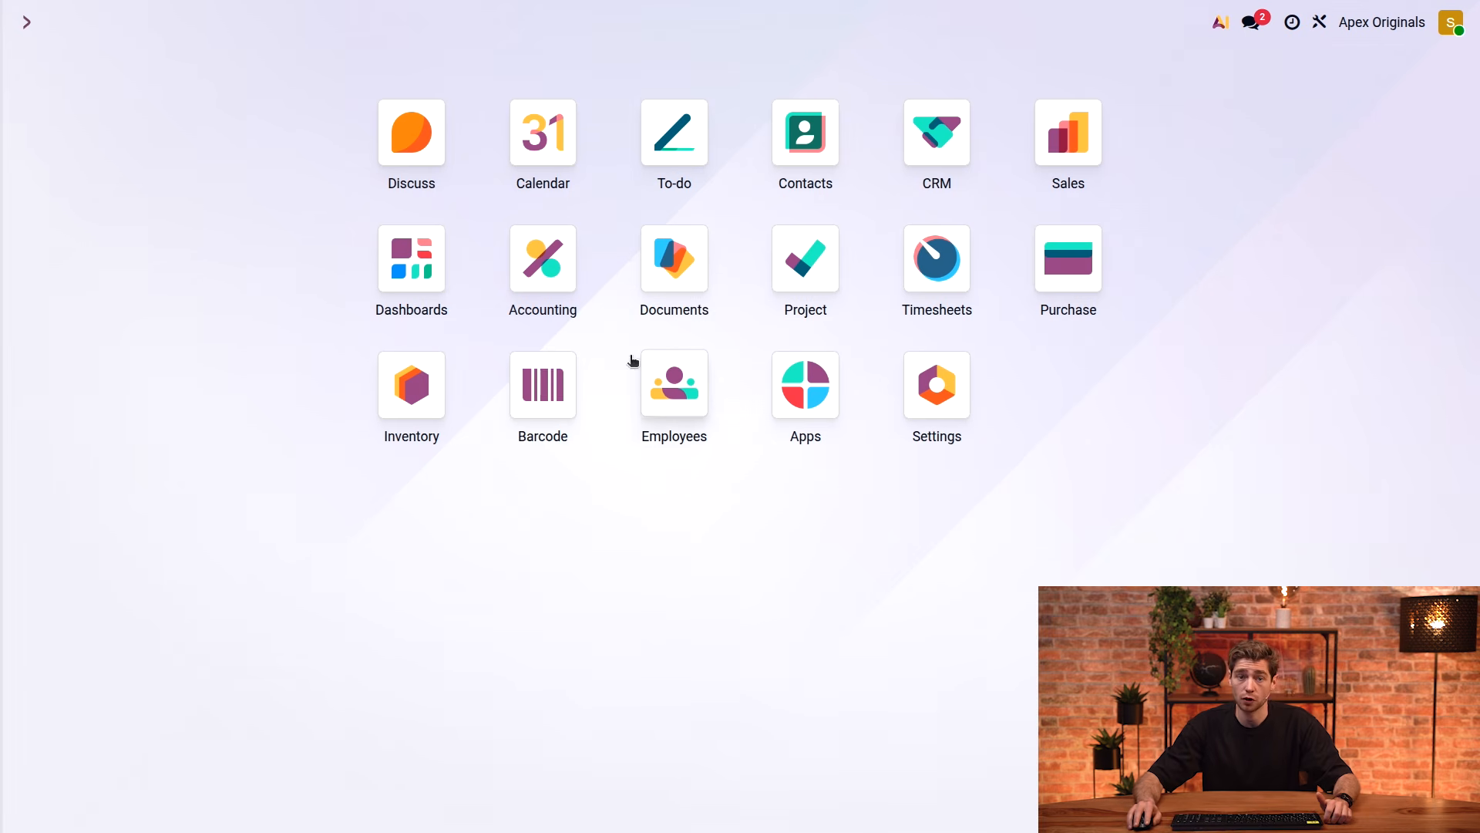
Open the Documents app and go to the Collections folder under Company
{"action": "left_click", "coordinate": [681, 266]}
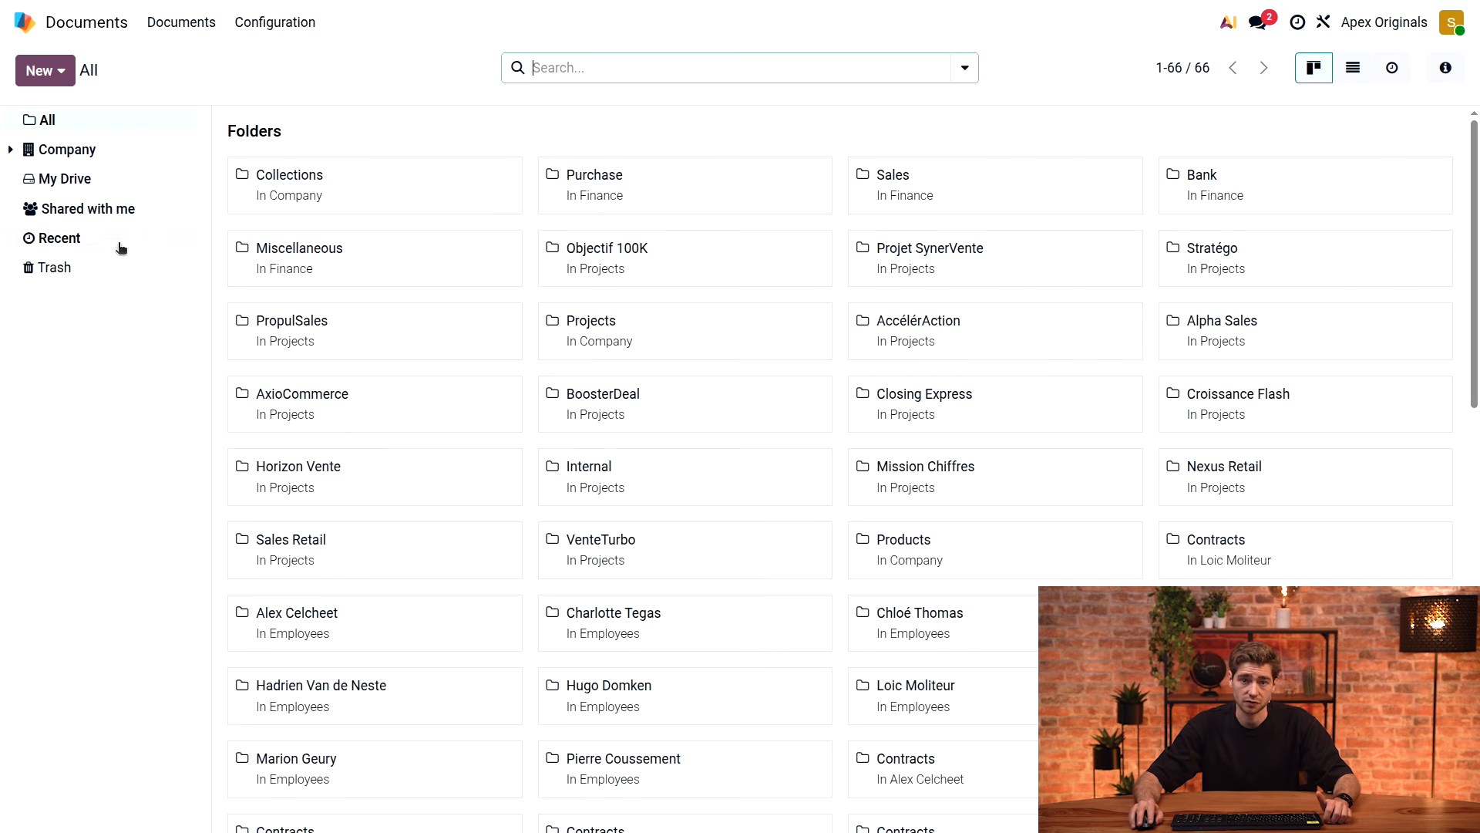
{"action": "left_click", "coordinate": [26, 152]}
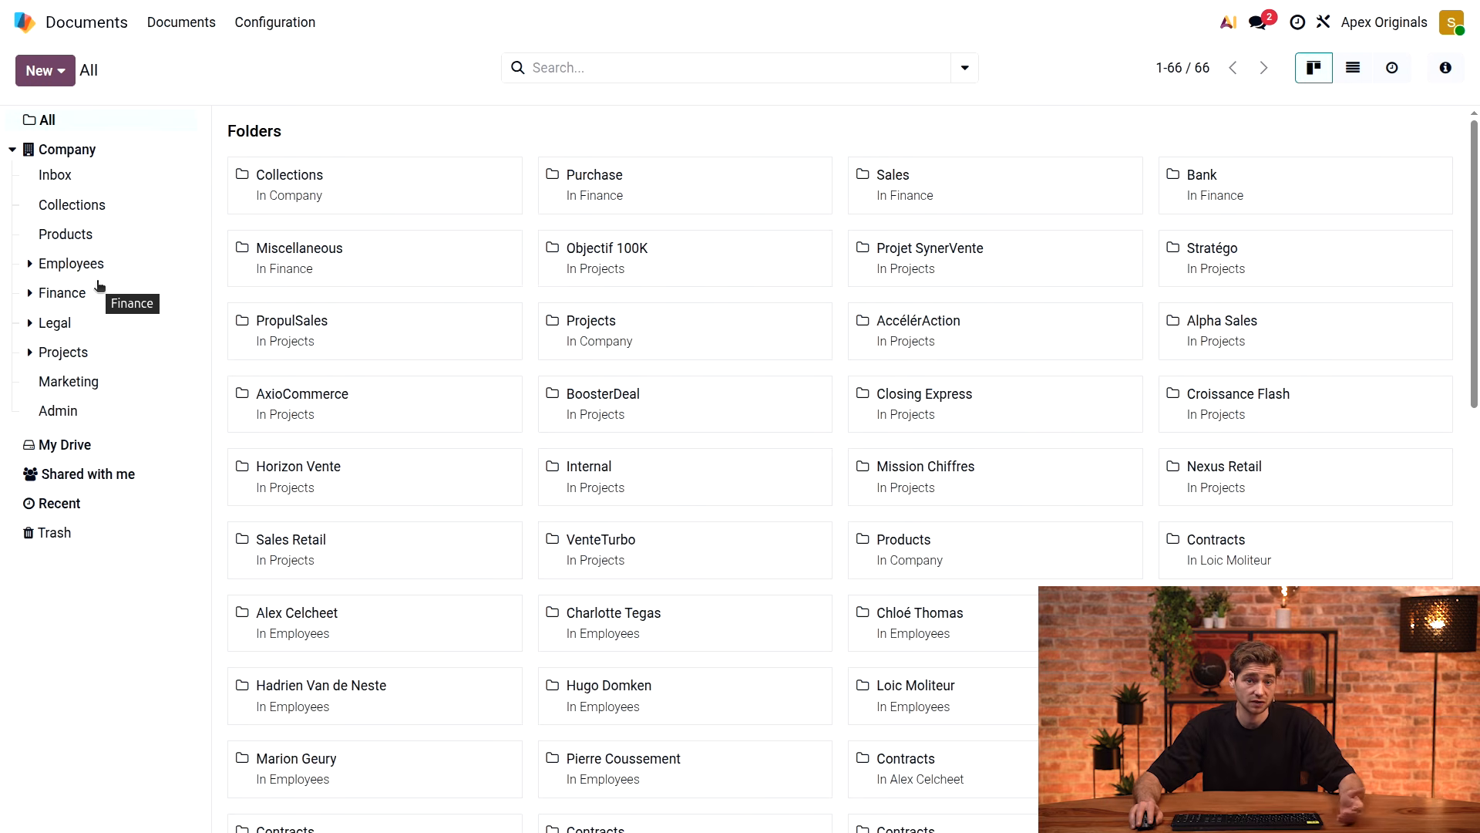
{"action": "left_click", "coordinate": [101, 205]}
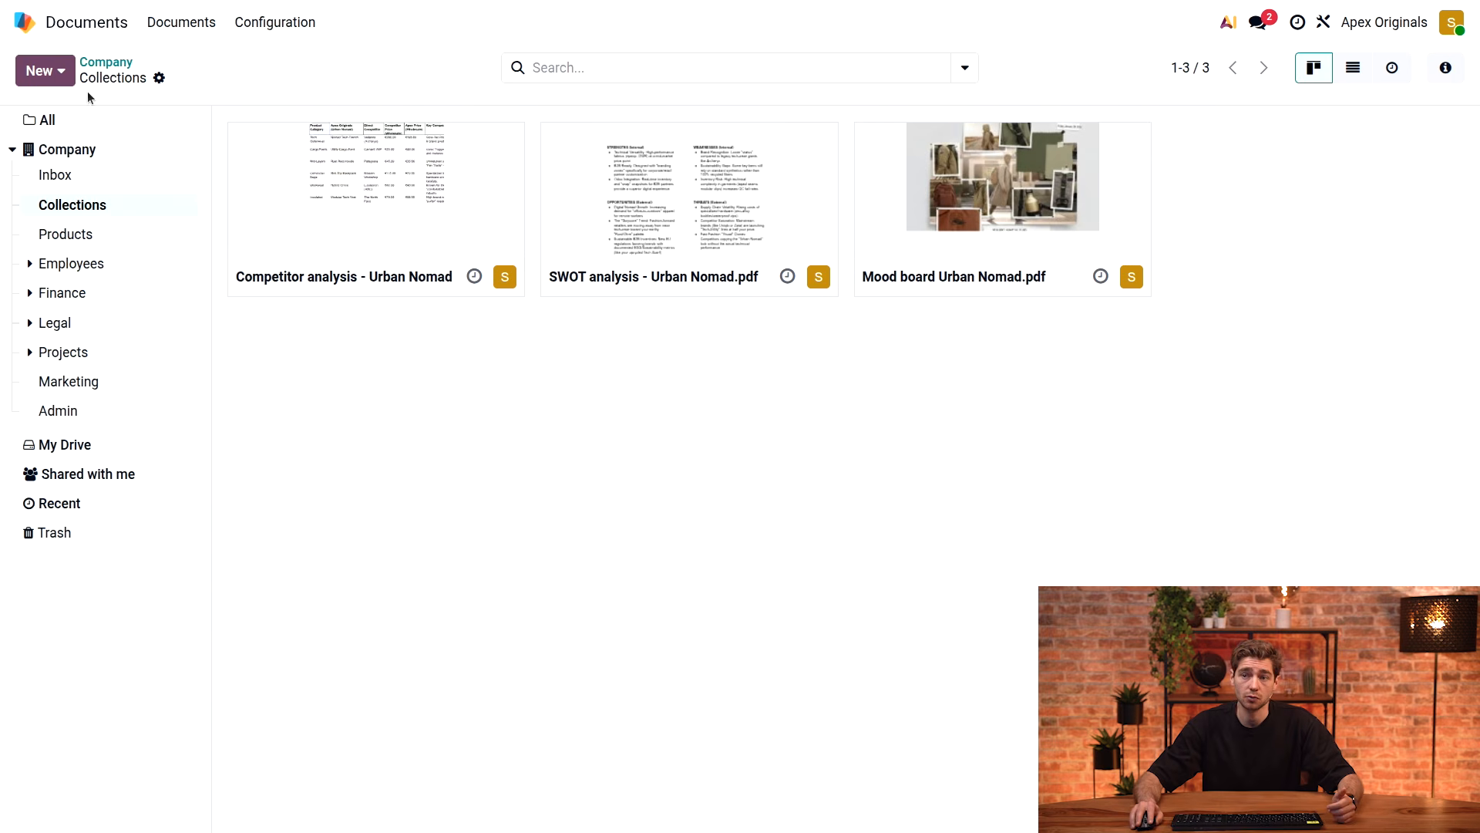
{"action": "left_click", "coordinate": [56, 74]}
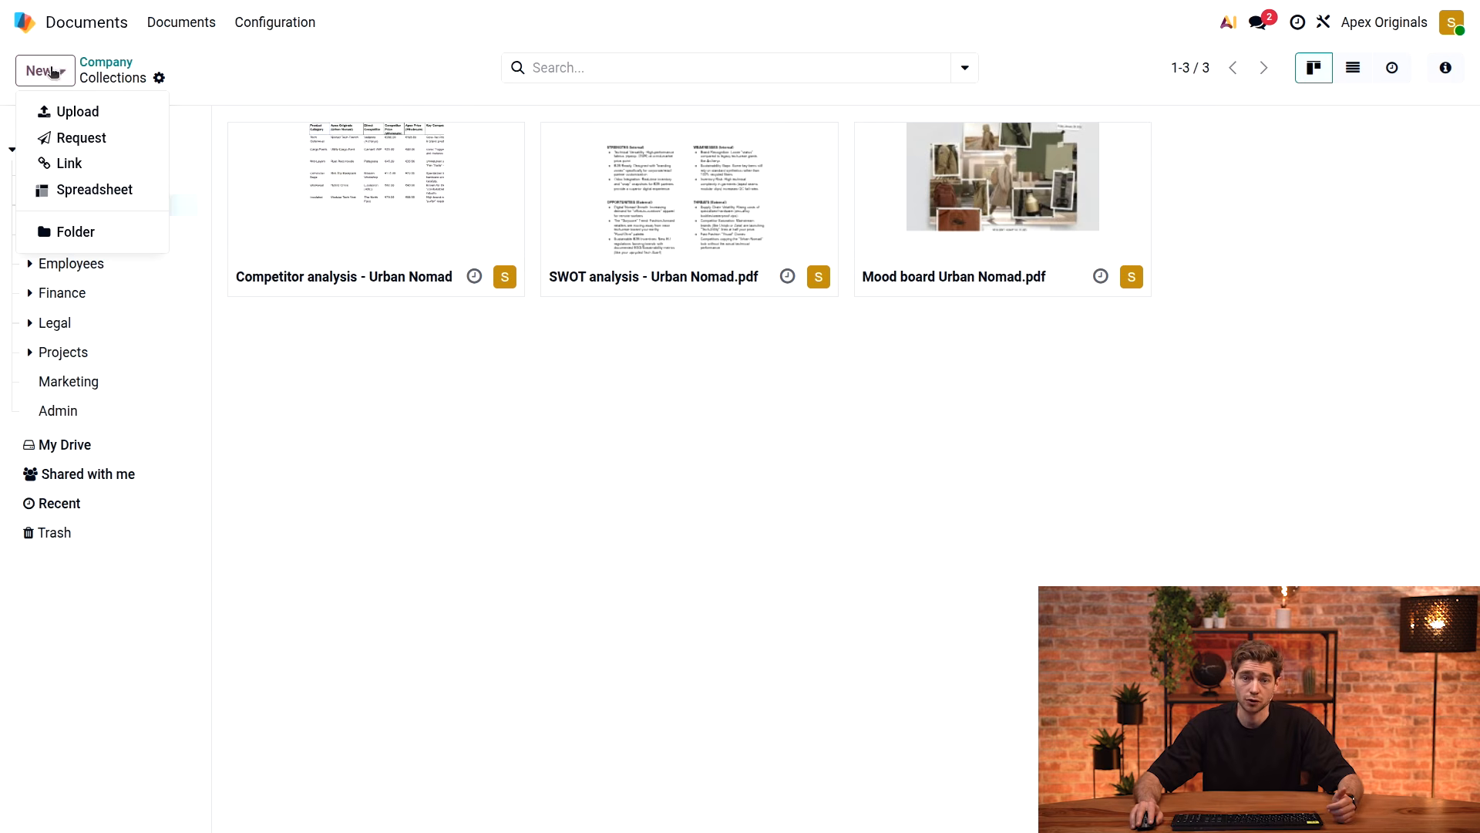
{"action": "left_click", "coordinate": [100, 192]}
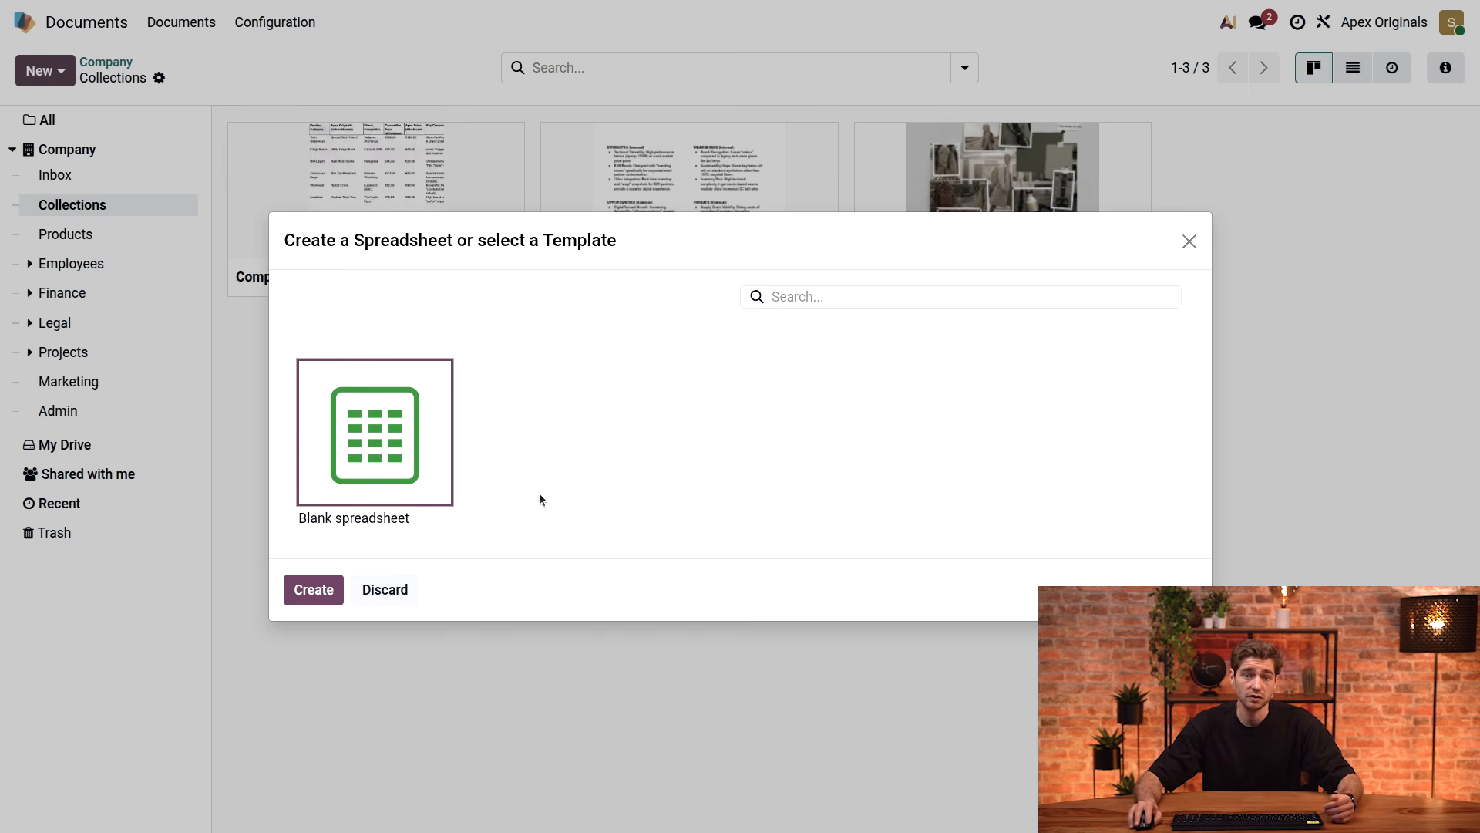
{"action": "left_click", "coordinate": [391, 590]}
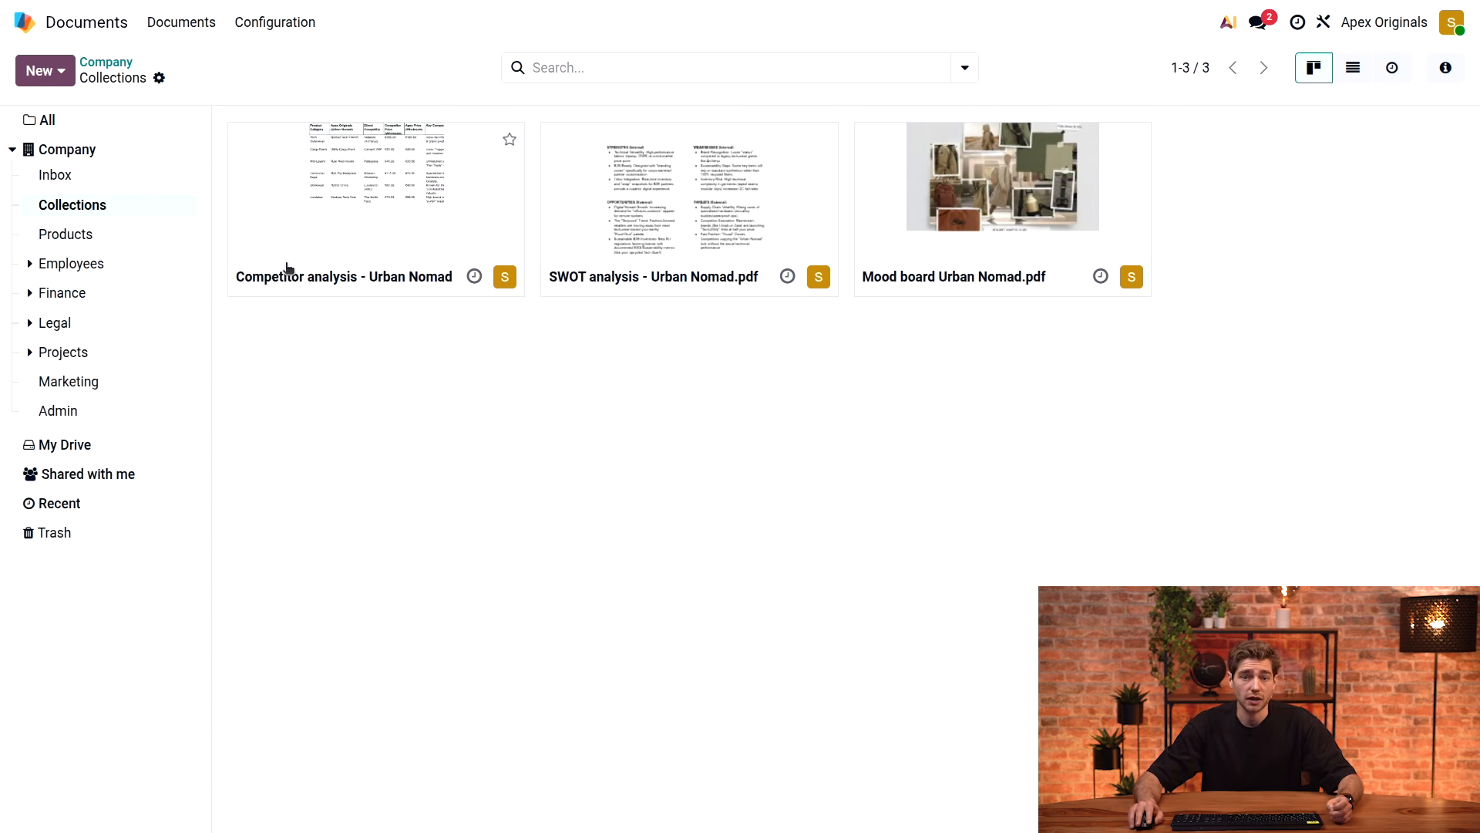
Upload "IN PROGRESS - Prep for CEO - Urban Nomads Forever.xlsx" from the Desktop and convert it to an Odoo Spreadsheet, moving the source file to trash
{"action": "left_click", "coordinate": [63, 72]}
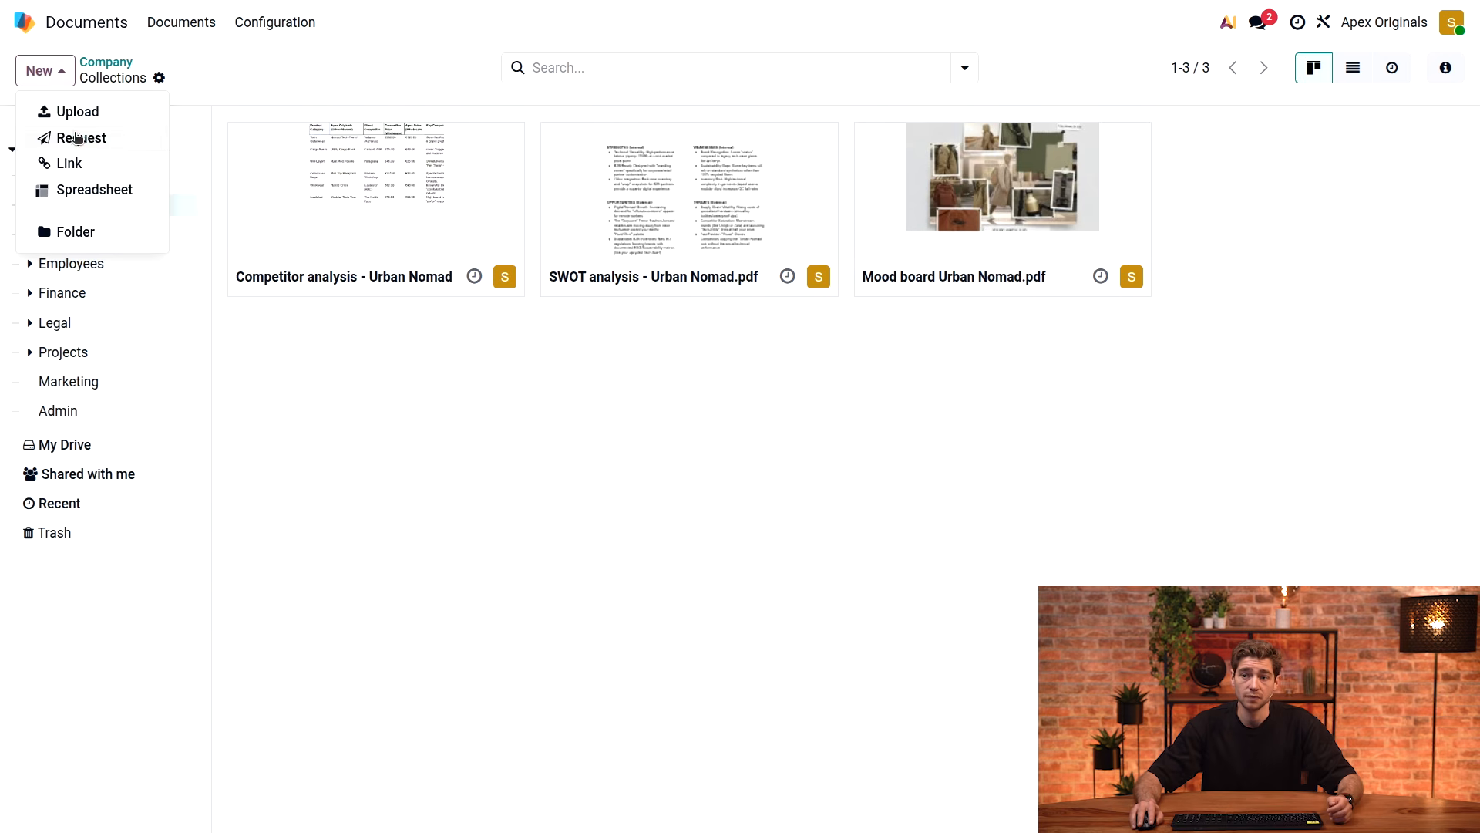
{"action": "left_click", "coordinate": [79, 112]}
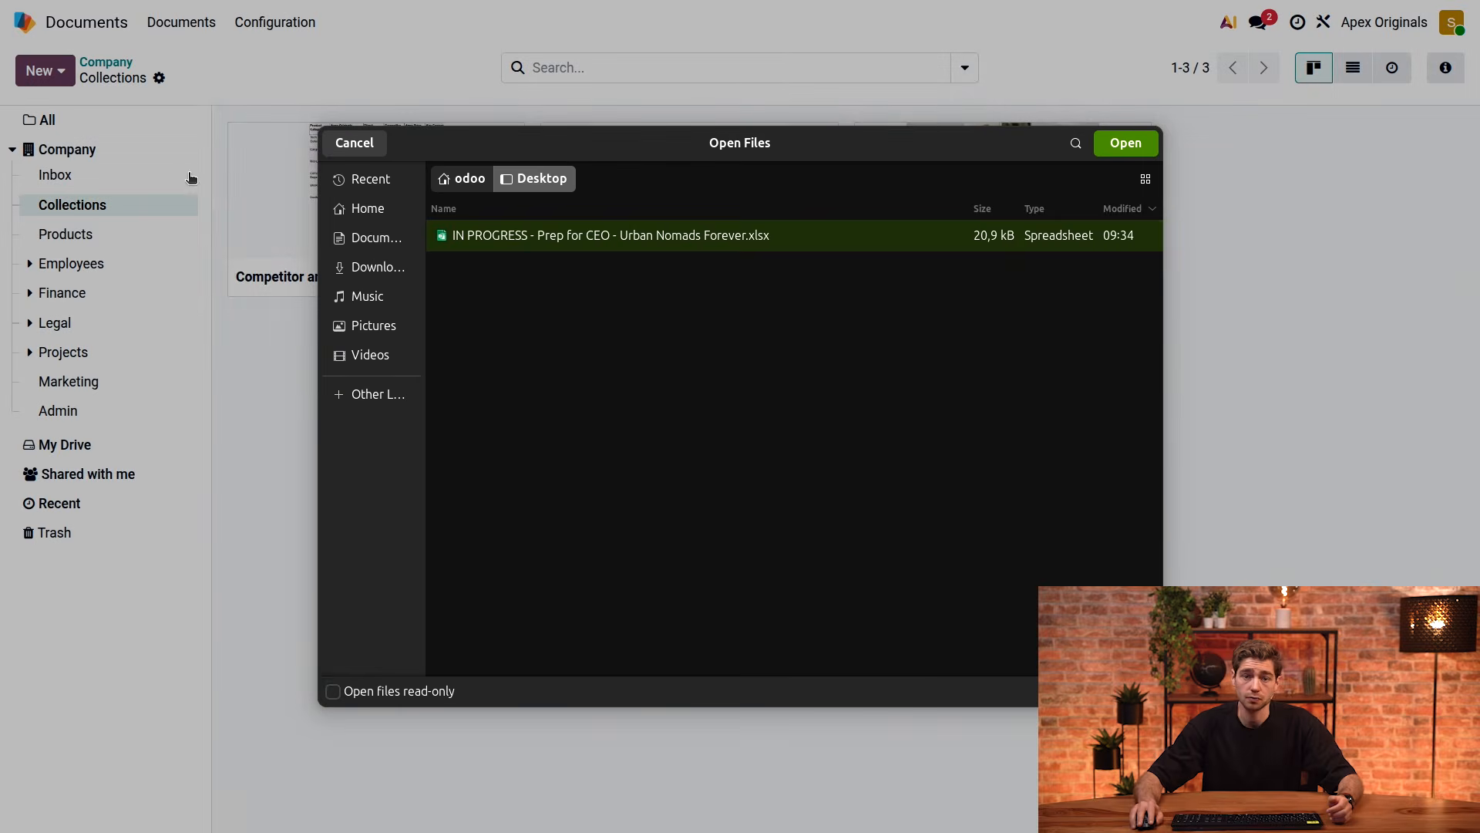
{"action": "double_click", "coordinate": [548, 239]}
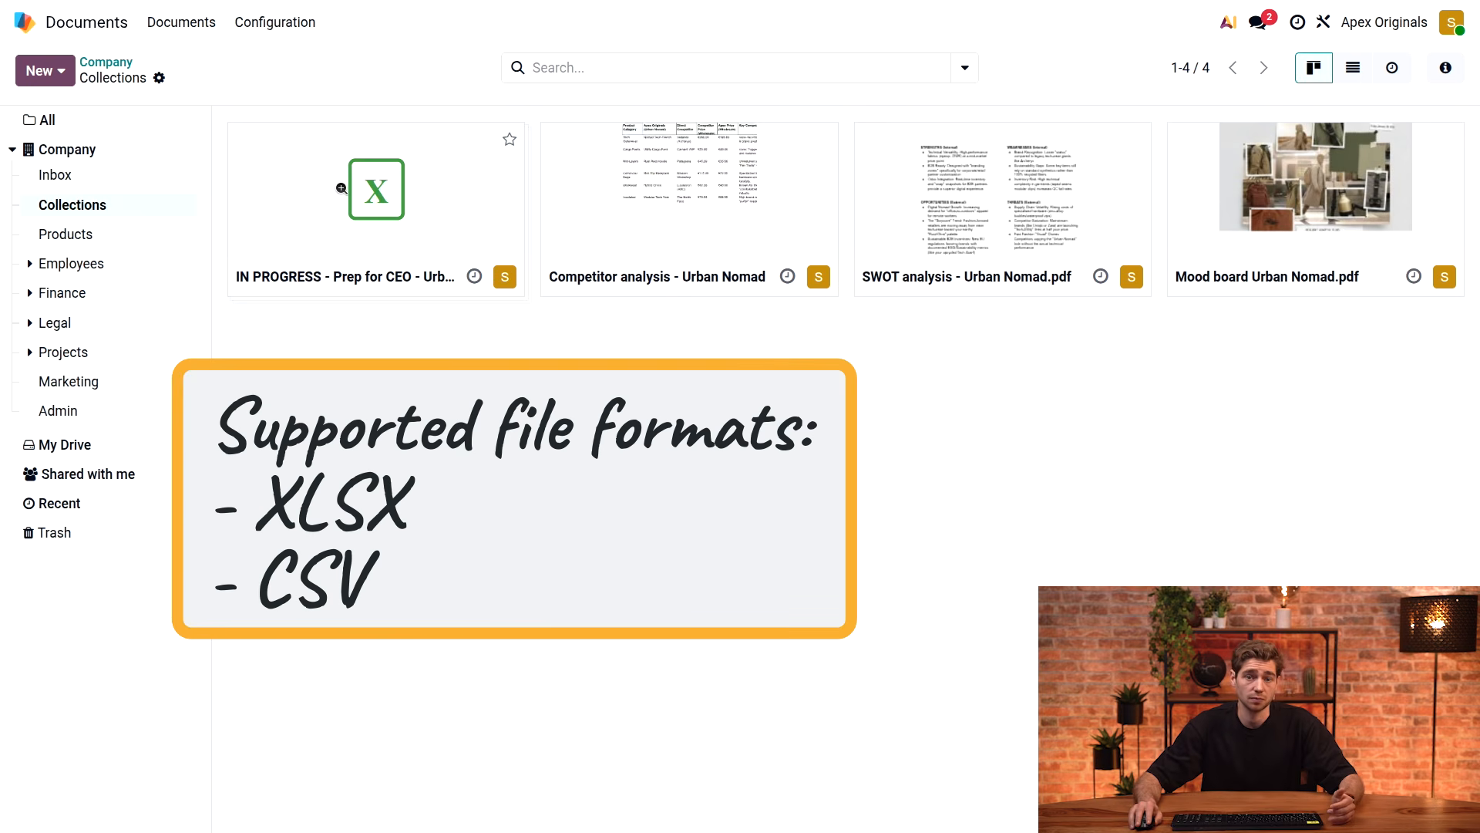
{"action": "left_click", "coordinate": [341, 189]}
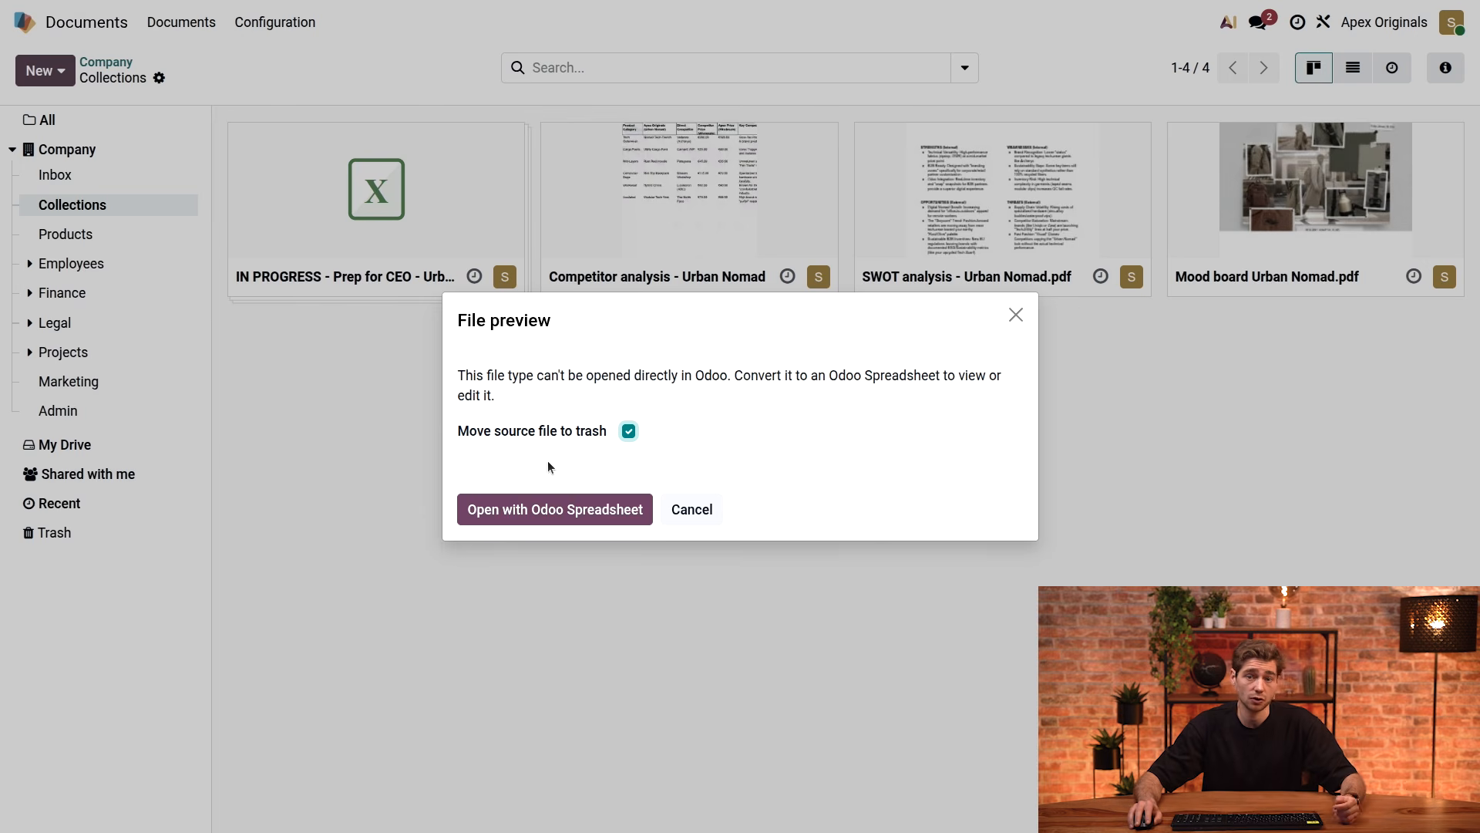
{"action": "left_click", "coordinate": [539, 503]}
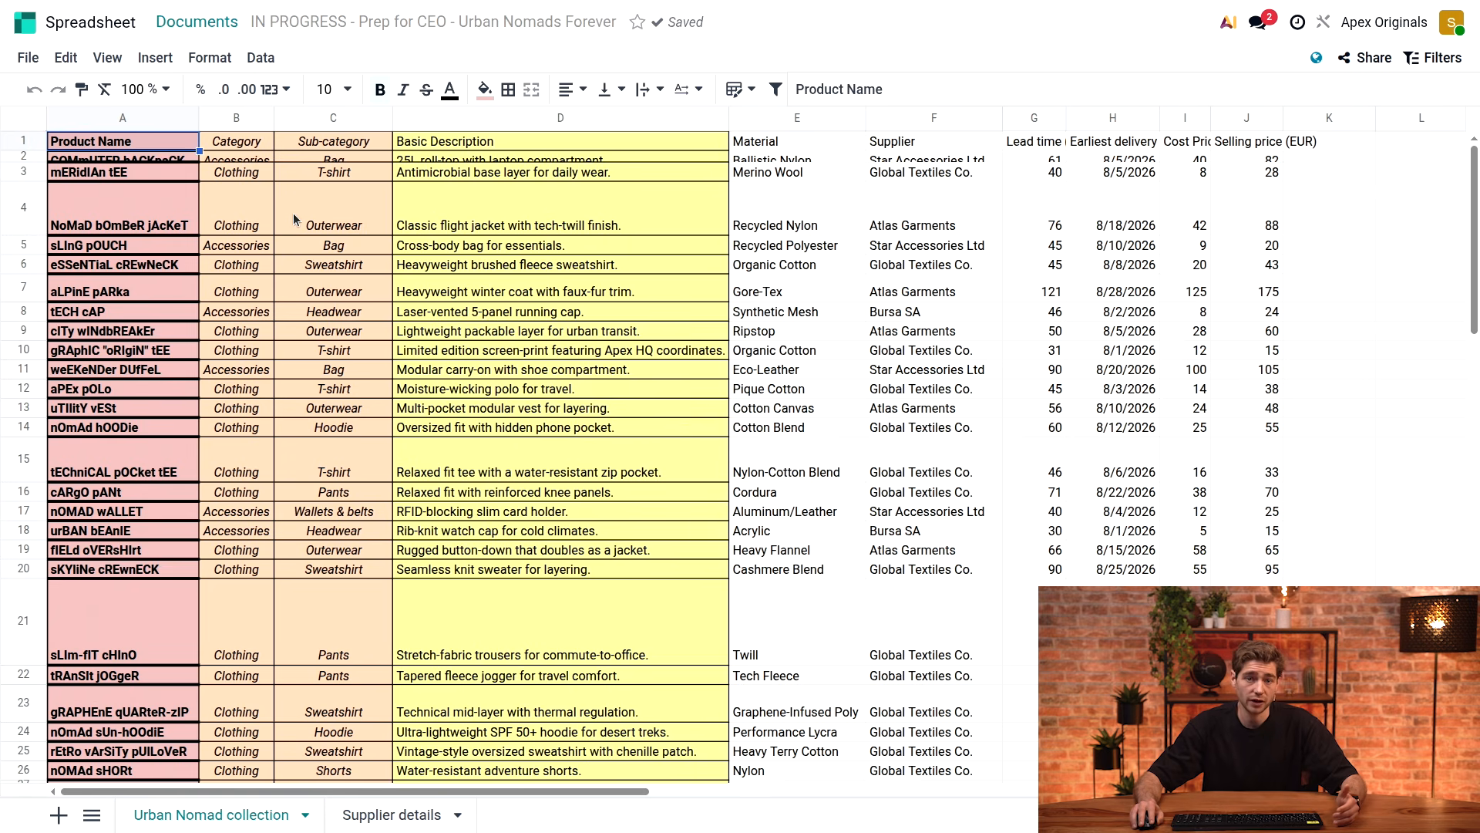
Clear all formatting from columns A to D, Product Name through Basic Description, on the Urban Nomad collection sheet
{"action": "left_click", "coordinate": [174, 124]}
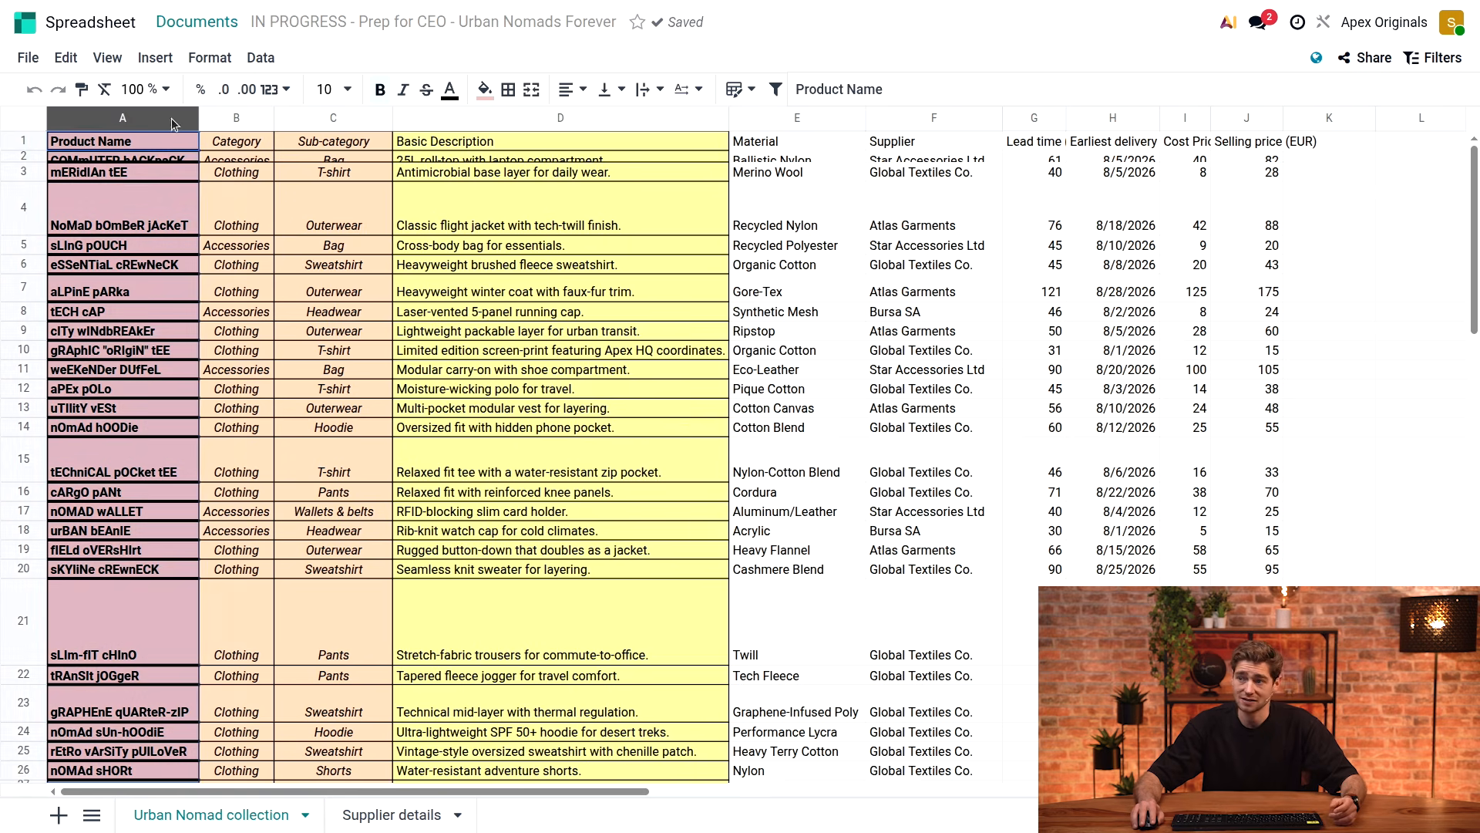
{"action": "left_click_drag", "start_coordinate": [173, 124], "coordinate": [609, 160]}
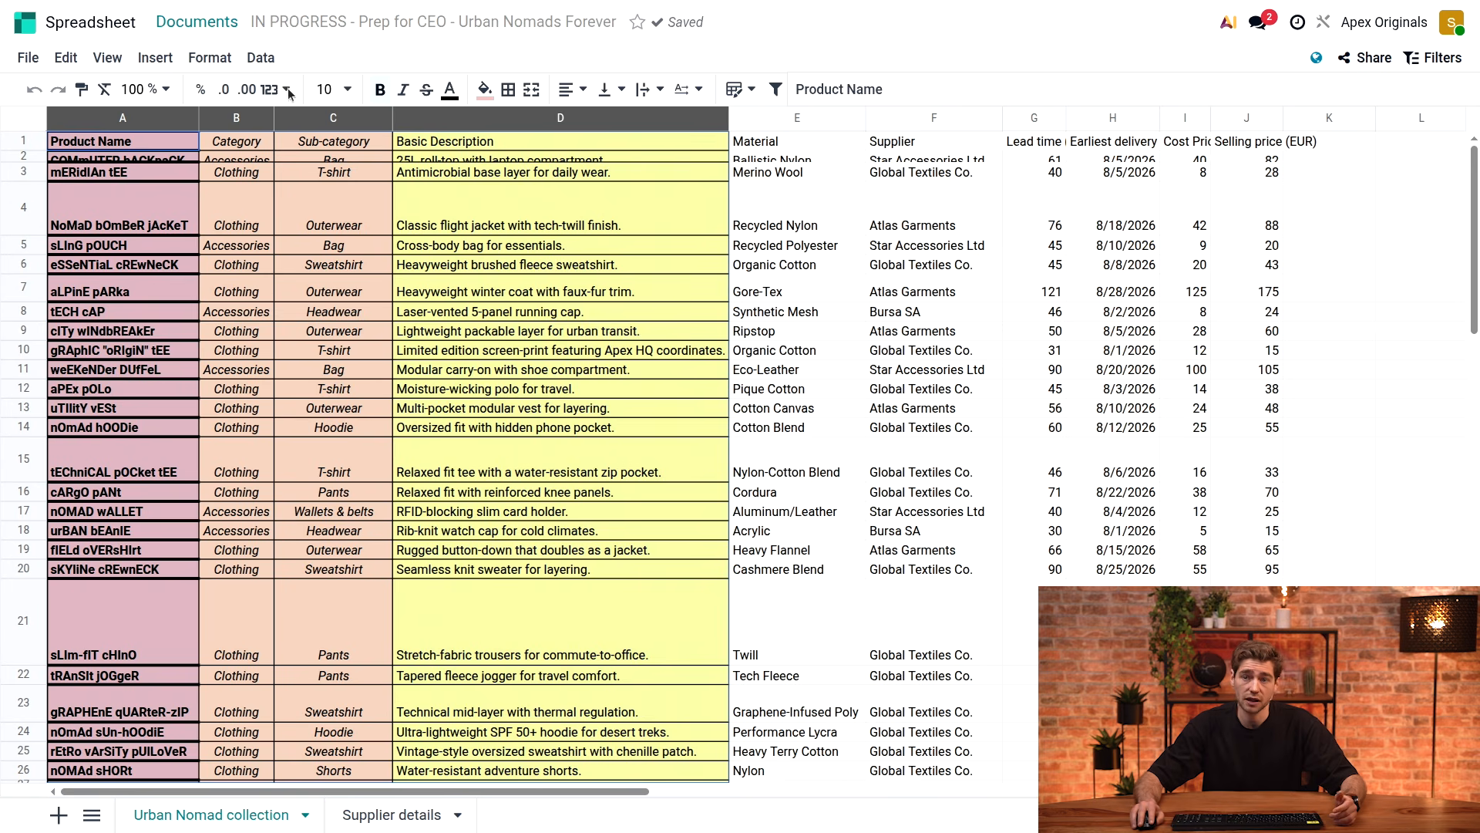
{"action": "left_click", "coordinate": [105, 91]}
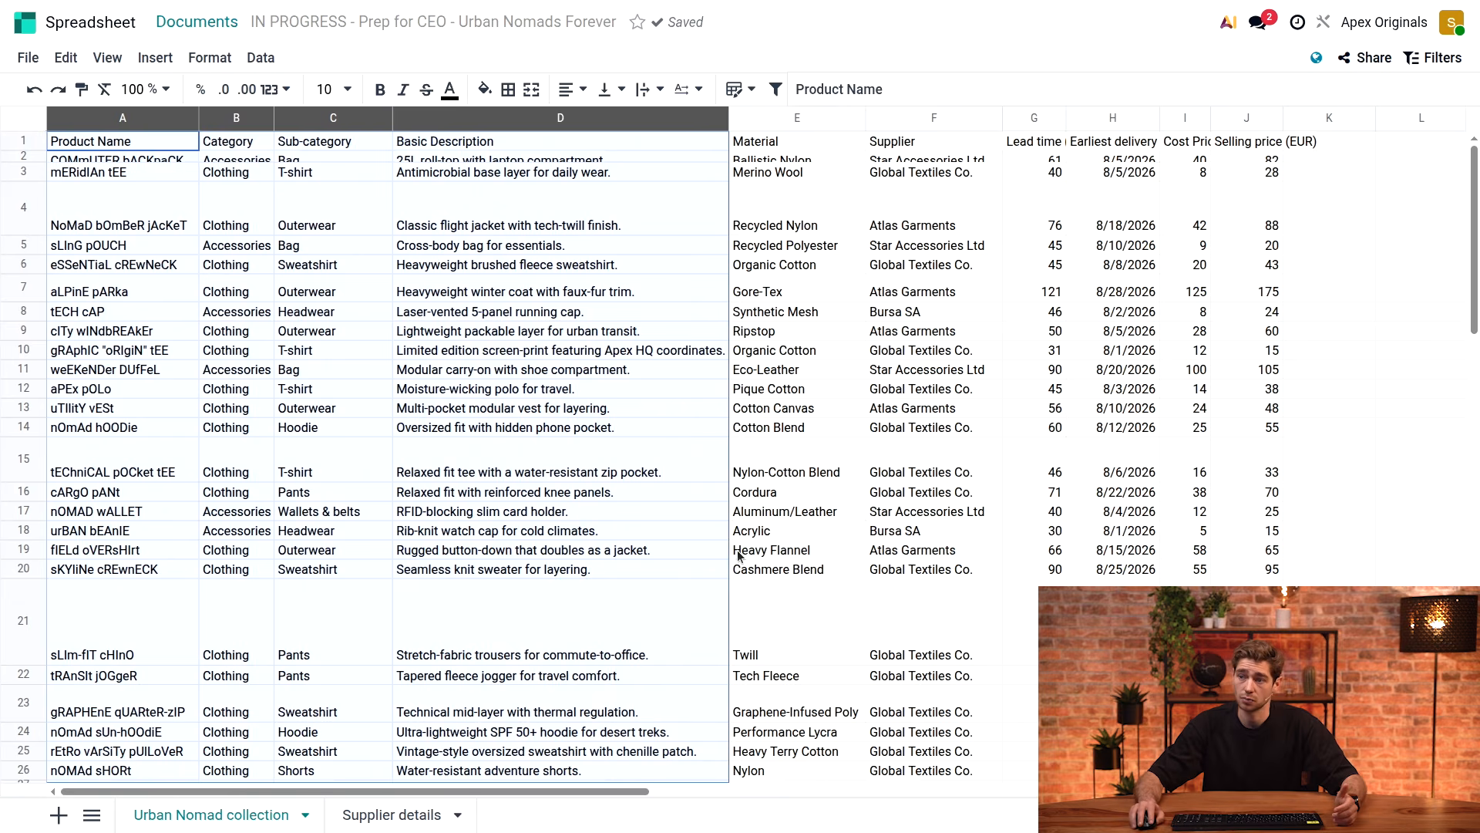
{"action": "left_click", "coordinate": [763, 549]}
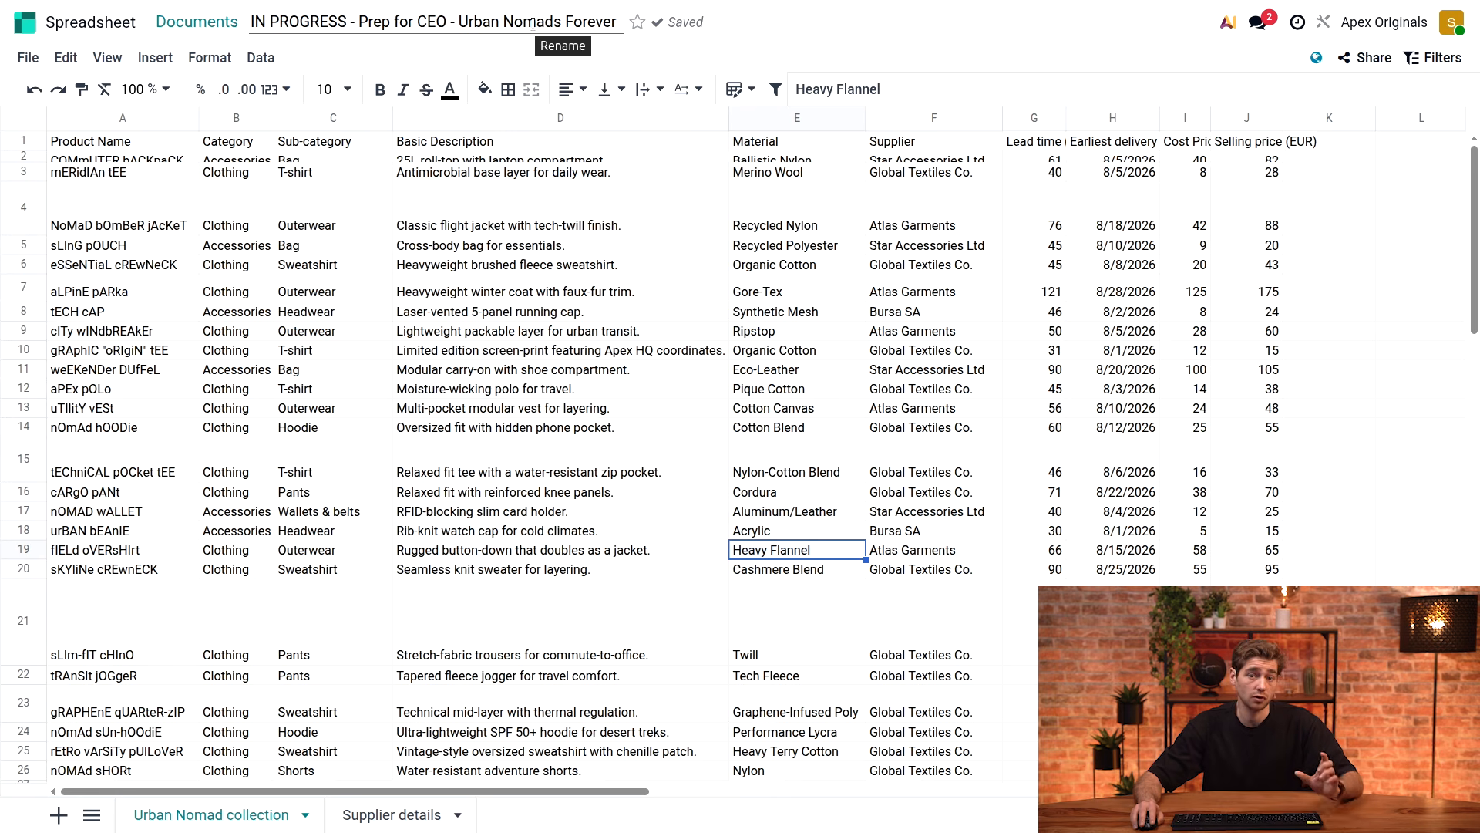
Rename the spreadsheet to "IN PROGRESS - Prep for CEO - Urban Nomads" and mark it as a favourite
{"action": "double_click", "coordinate": [590, 23]}
{"action": "key", "text": "BackSpace"}
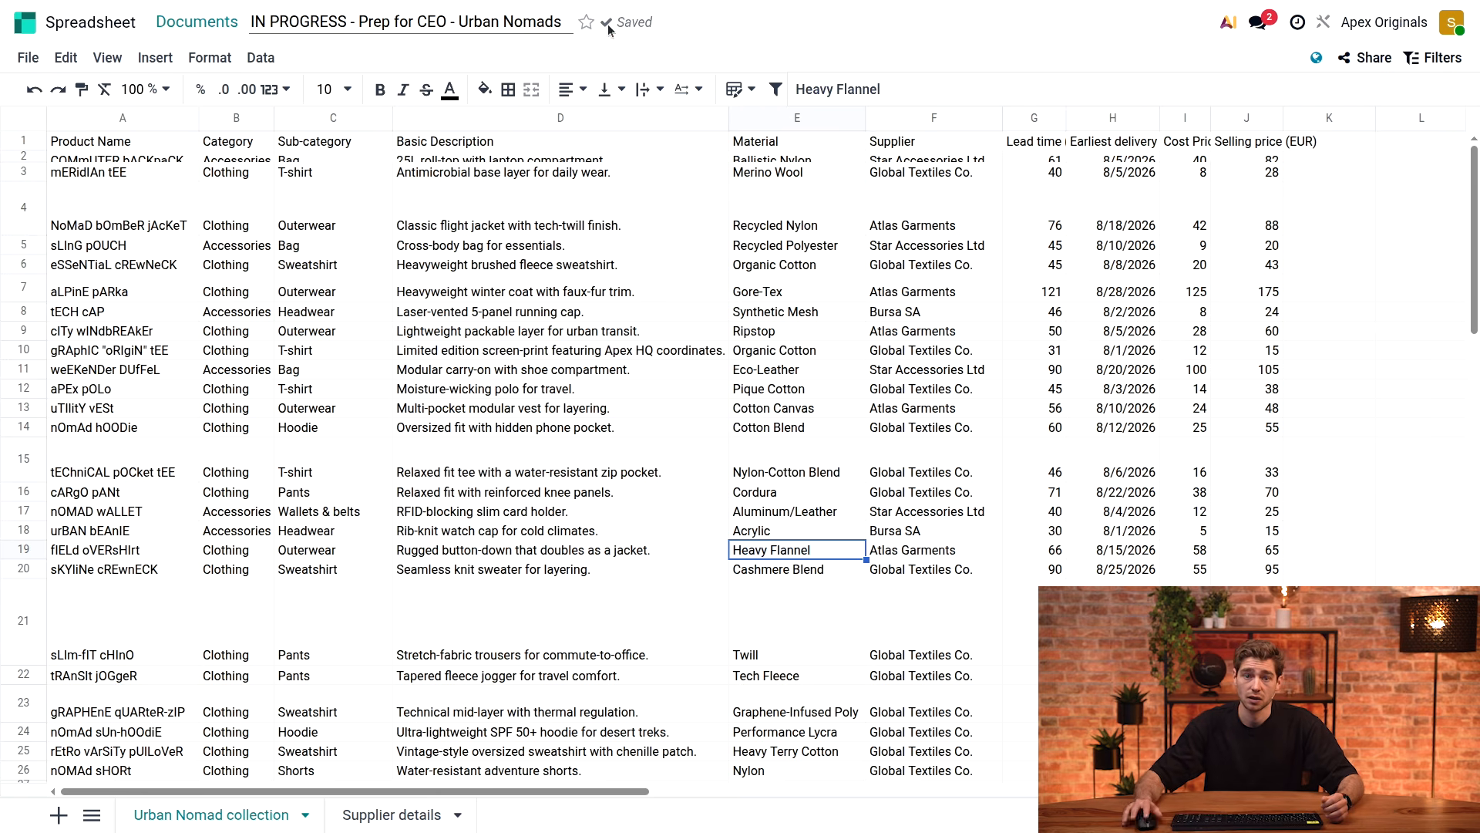
{"action": "left_click", "coordinate": [547, 198]}
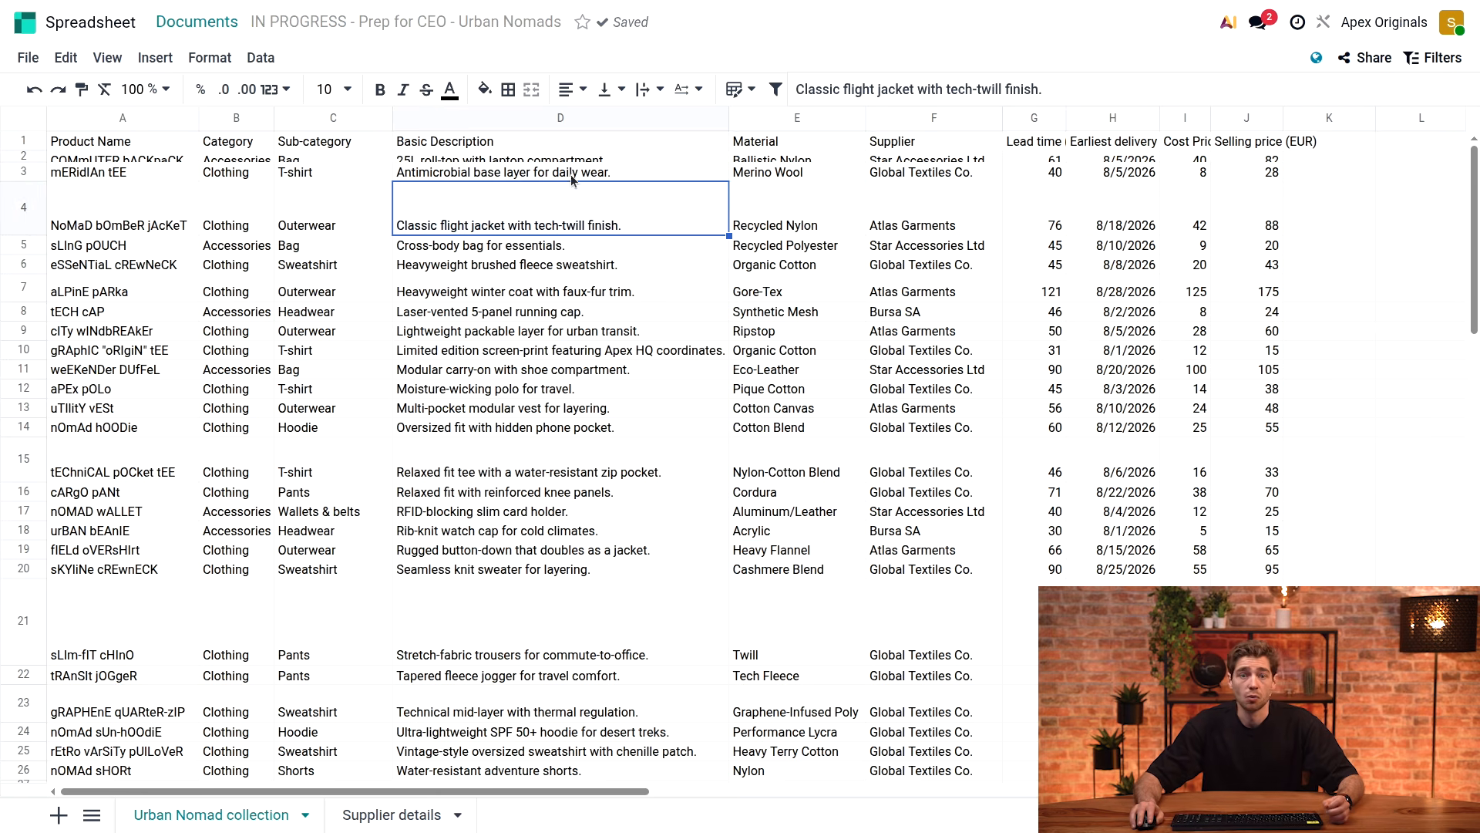
{"action": "left_click", "coordinate": [581, 26]}
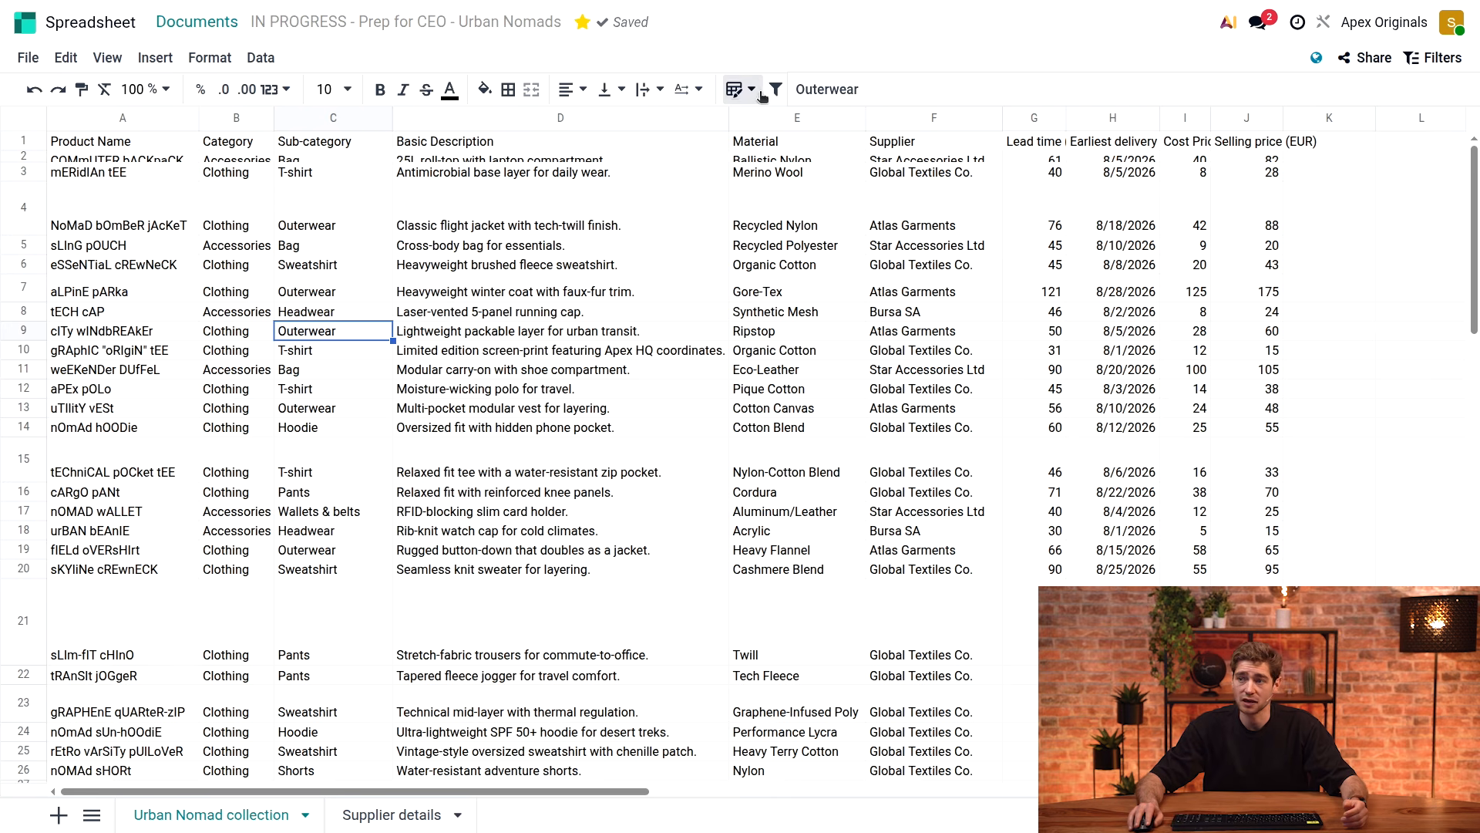
Turn the product data into a table with the first orange Medium style and close the table settings
{"action": "left_click", "coordinate": [735, 90]}
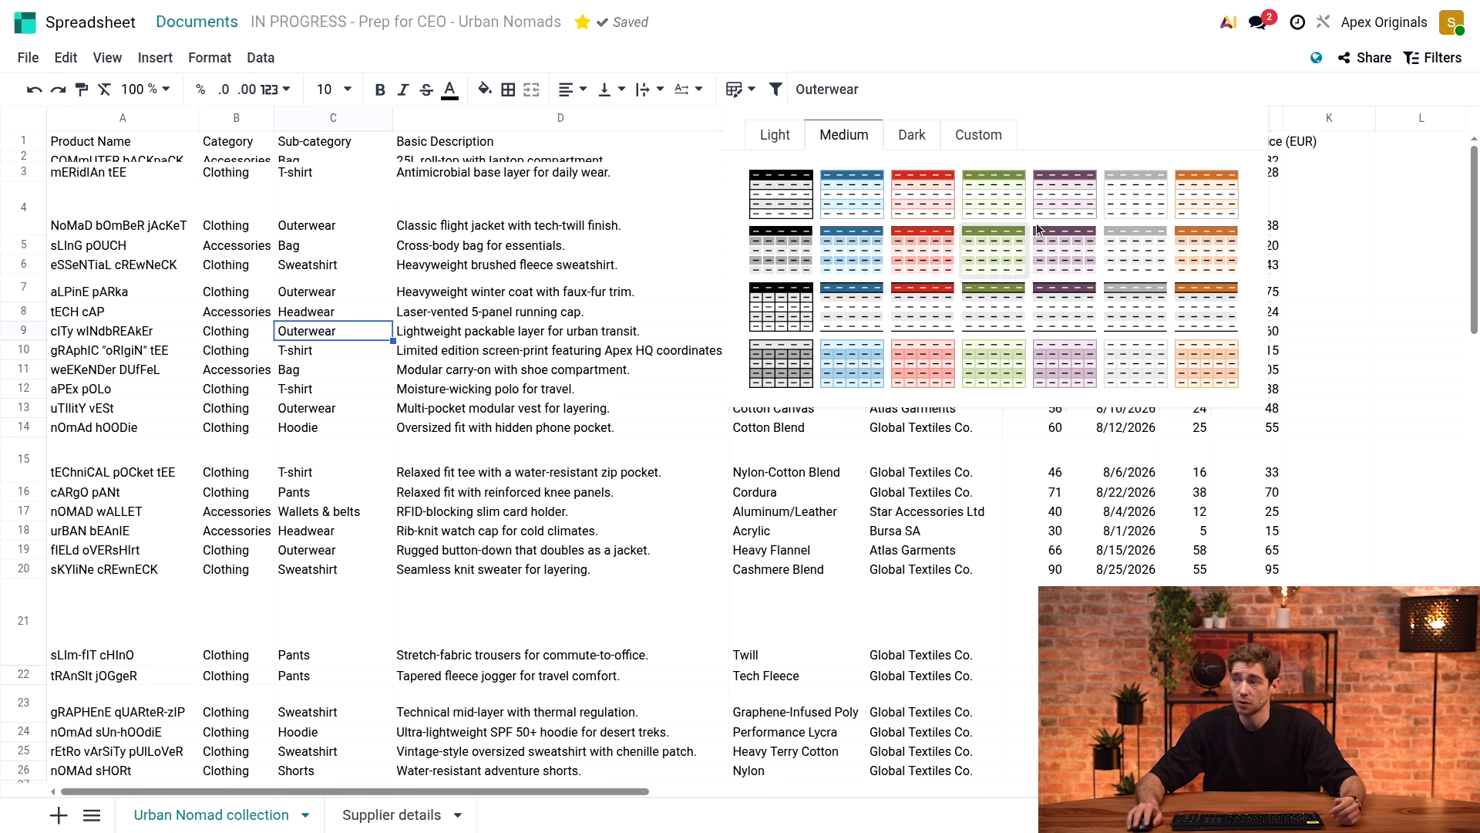
{"action": "left_click", "coordinate": [1208, 193]}
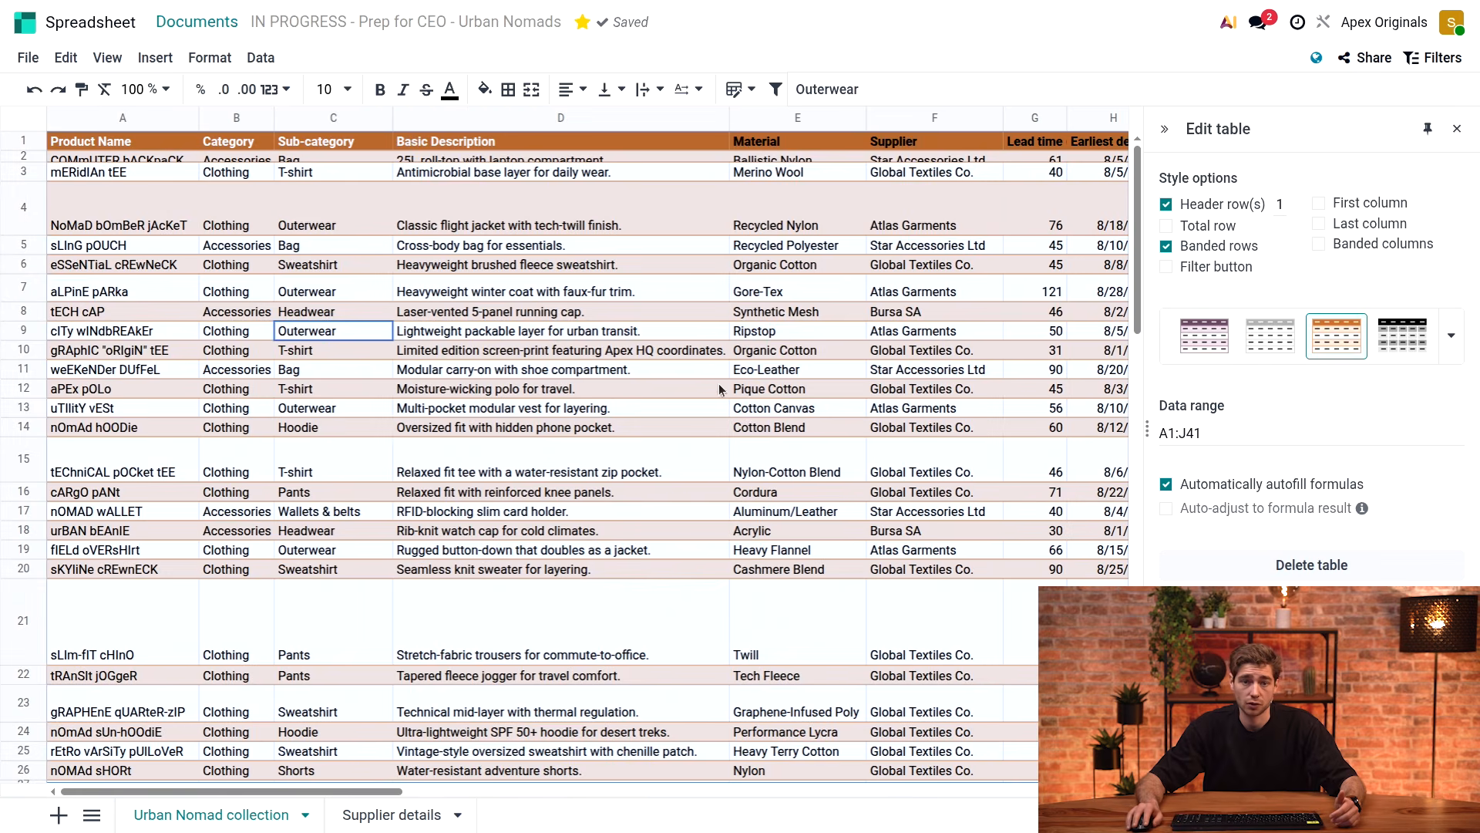
{"action": "left_click", "coordinate": [663, 497]}
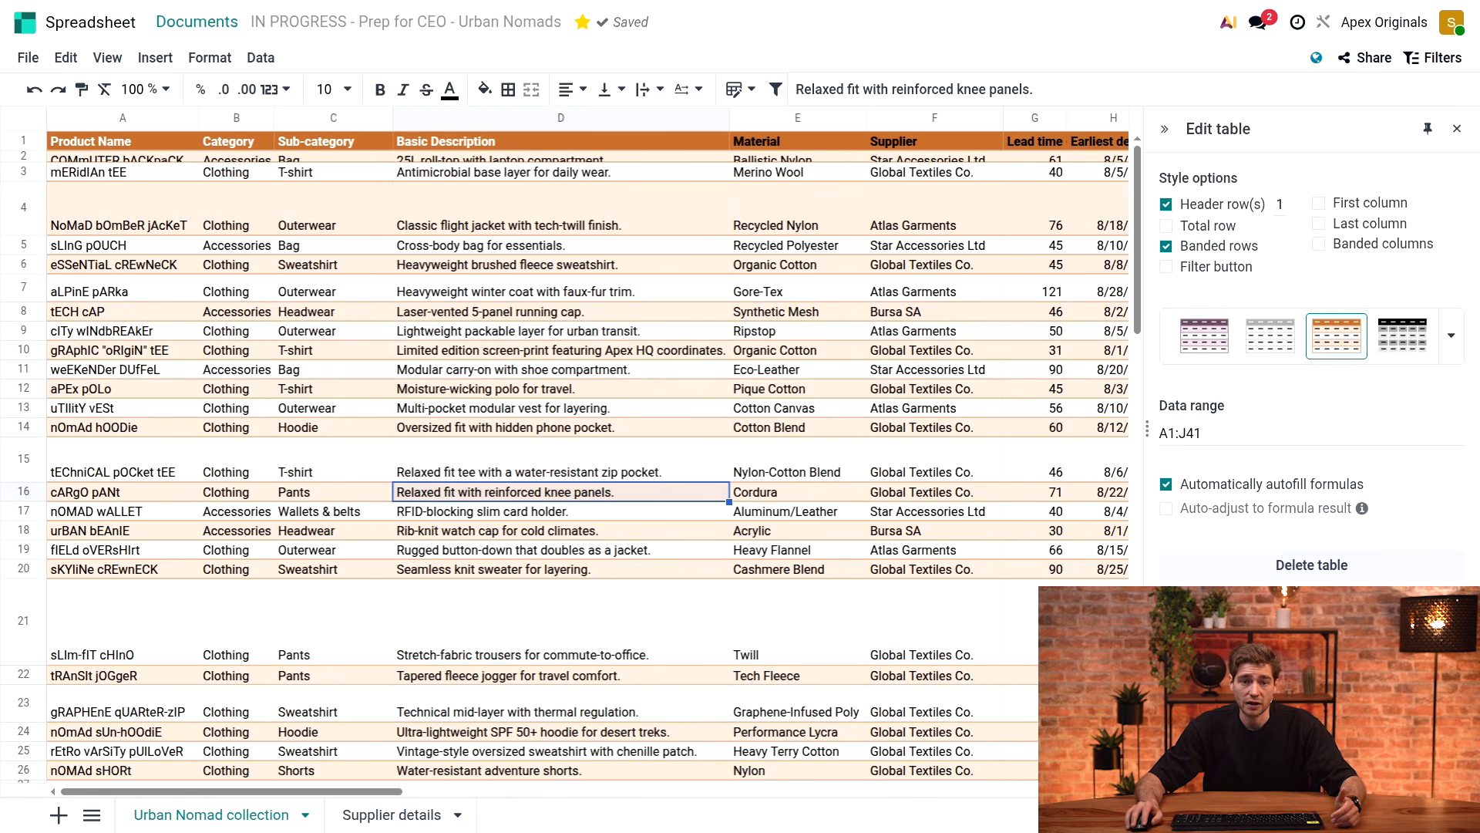
{"action": "left_click", "coordinate": [1456, 132]}
{"action": "left_click", "coordinate": [629, 428]}
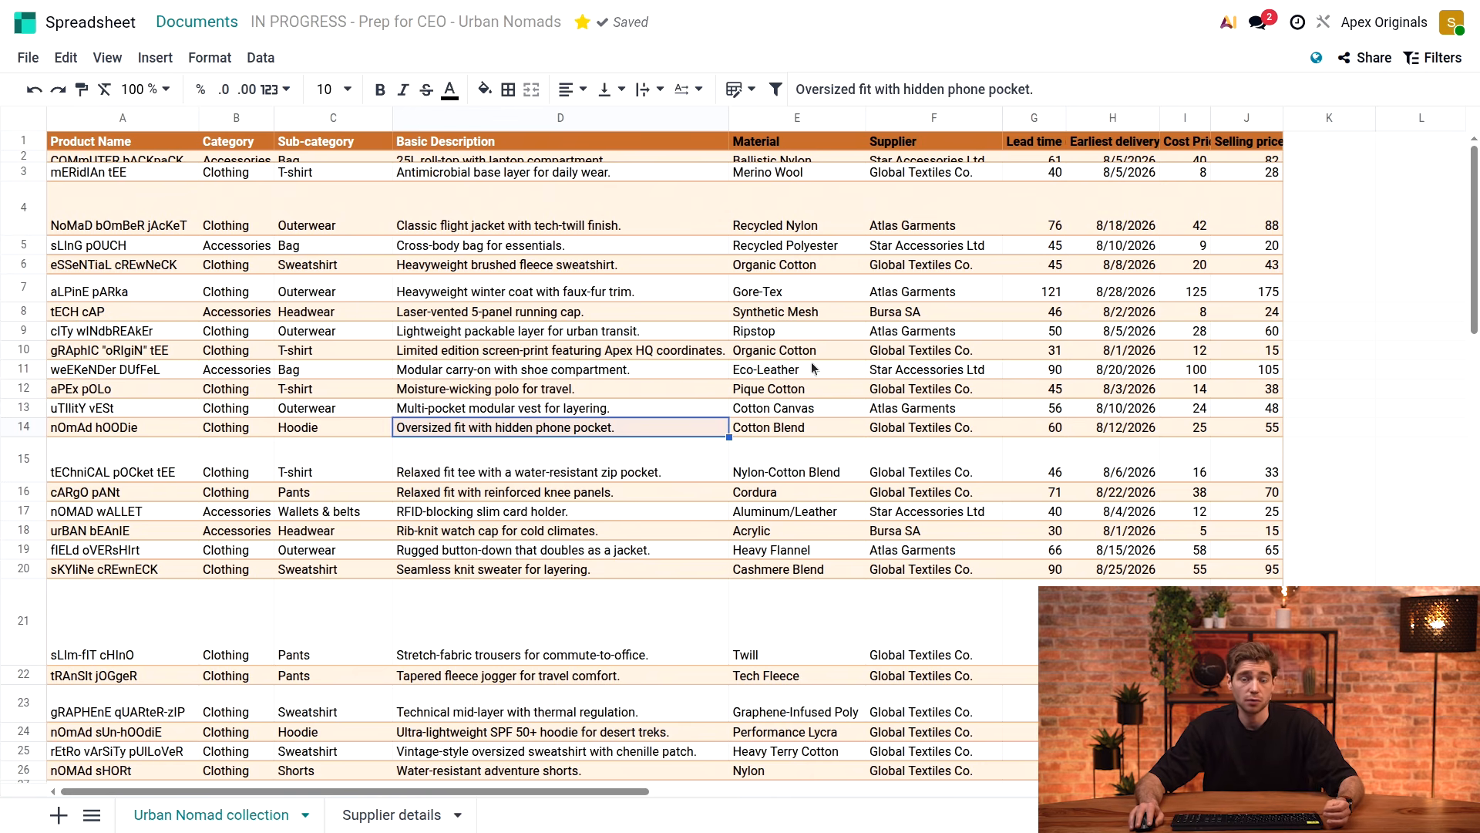
{"action": "left_click", "coordinate": [1414, 264]}
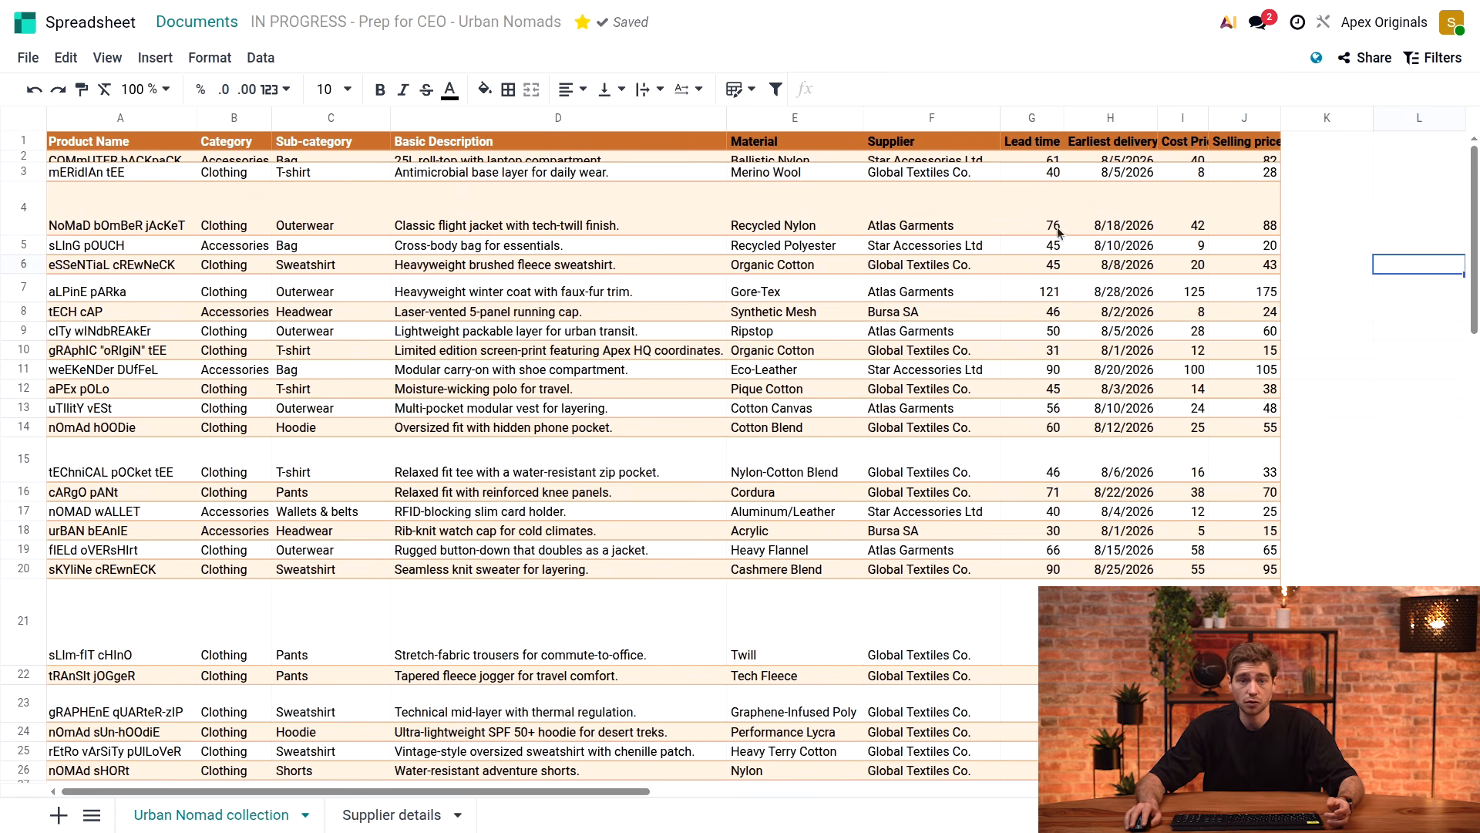
{"action": "left_click", "coordinate": [157, 60]}
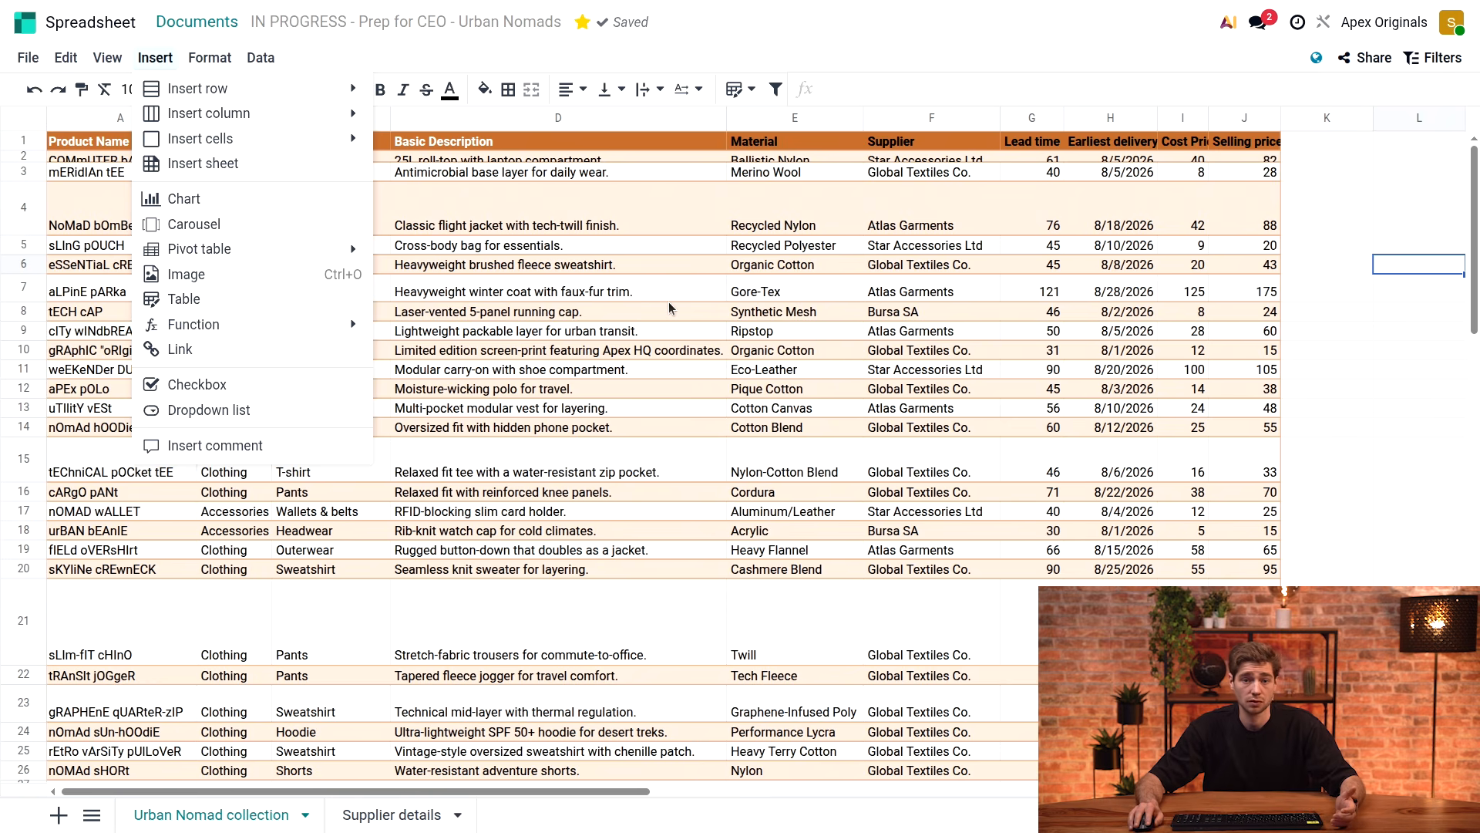
{"action": "left_click", "coordinate": [610, 313]}
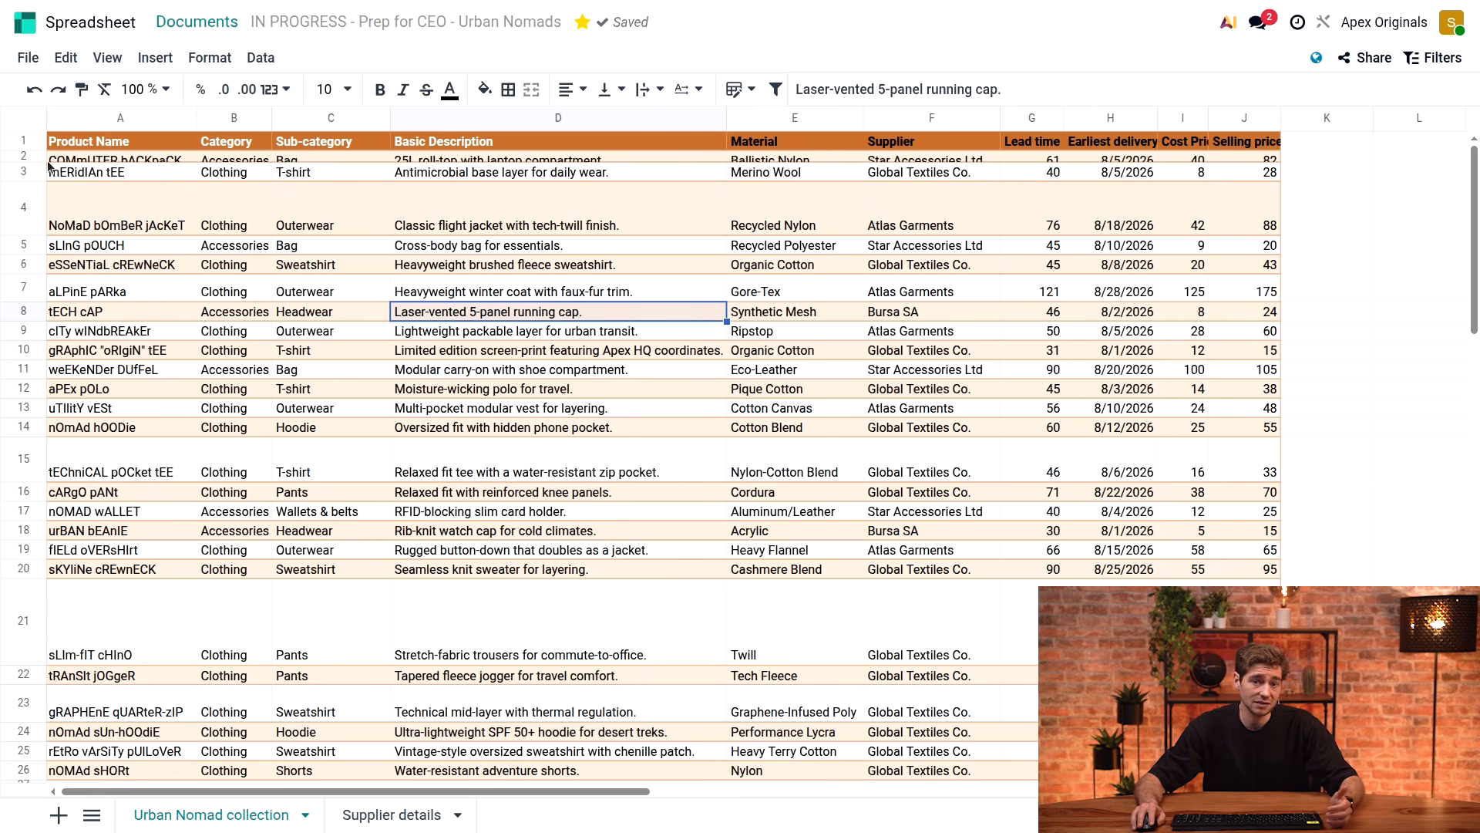
Set the sheet's zoom level to 110%
{"action": "left_click", "coordinate": [137, 91]}
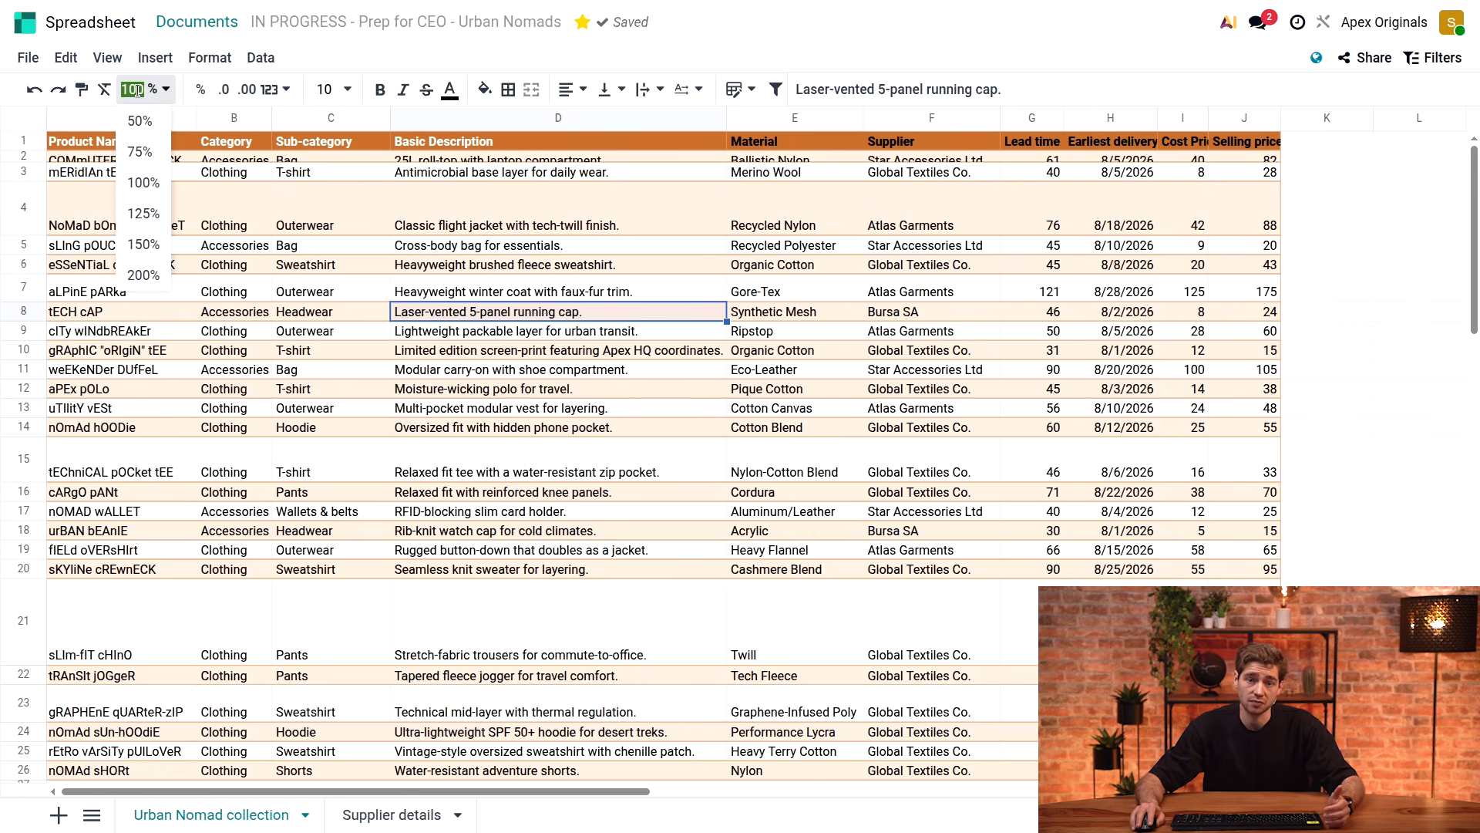
{"action": "type", "text": "110"}
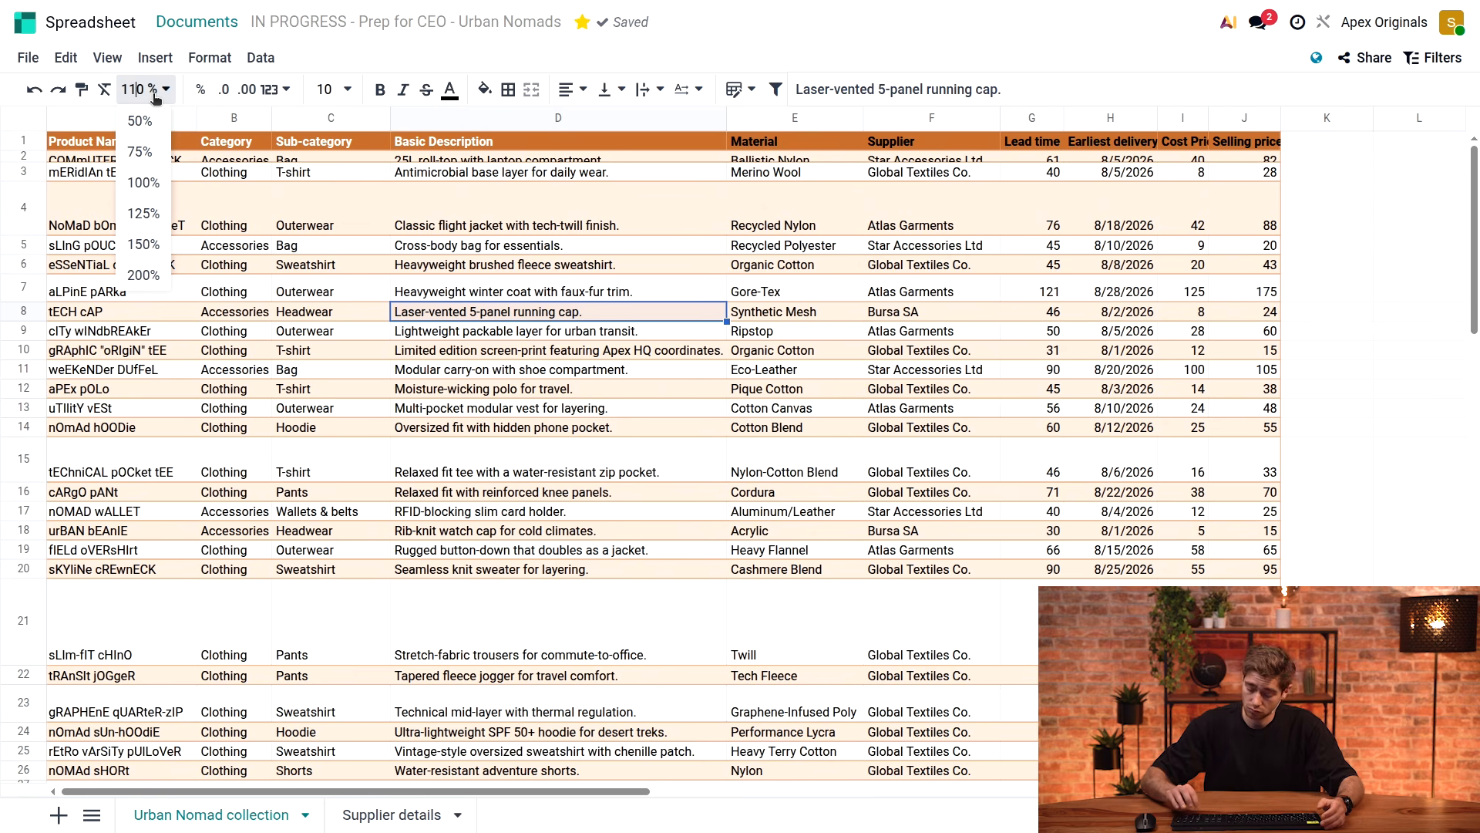
{"action": "key", "text": "Return"}
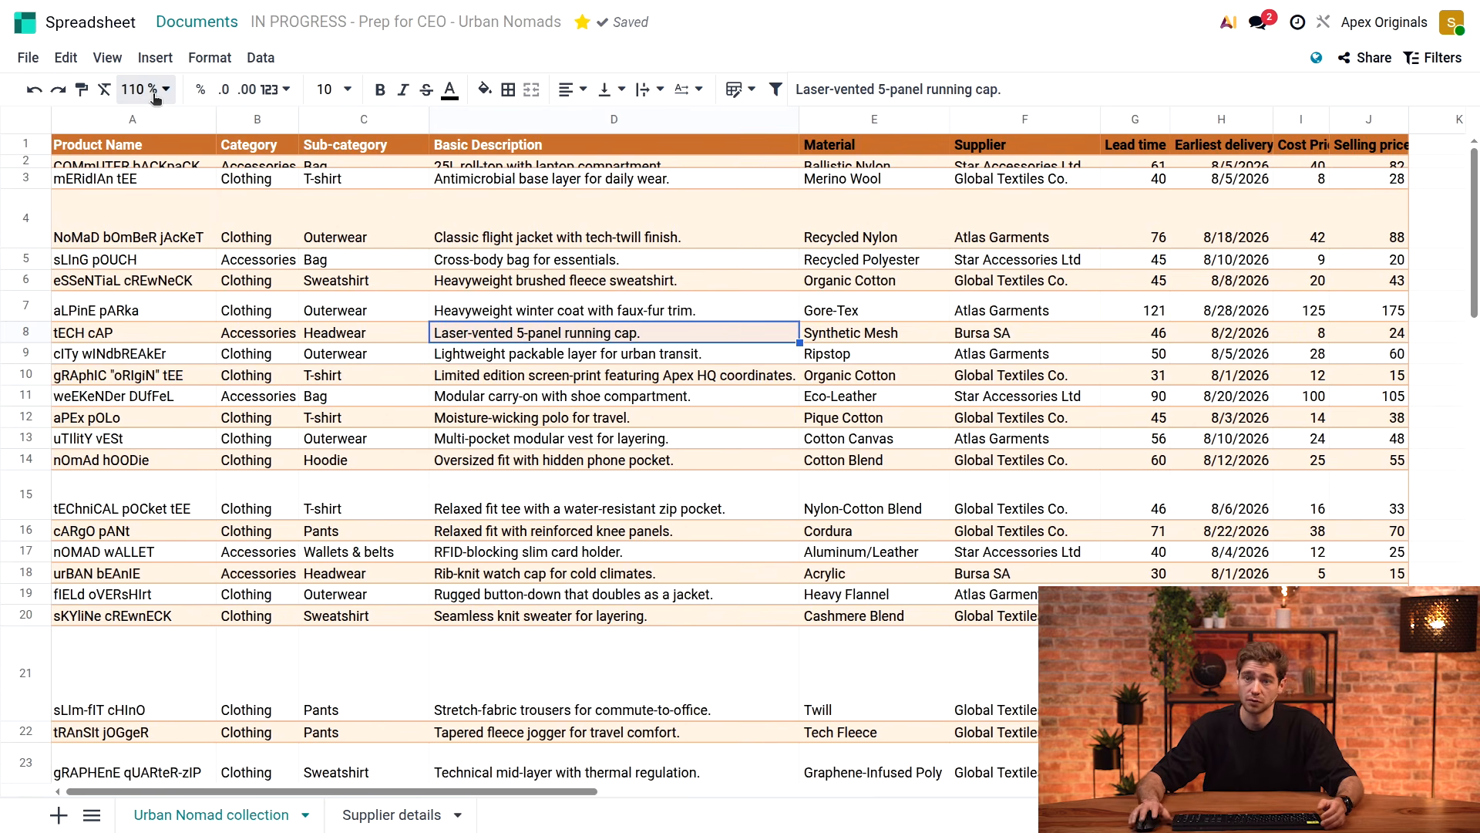
{"action": "left_click", "coordinate": [424, 372]}
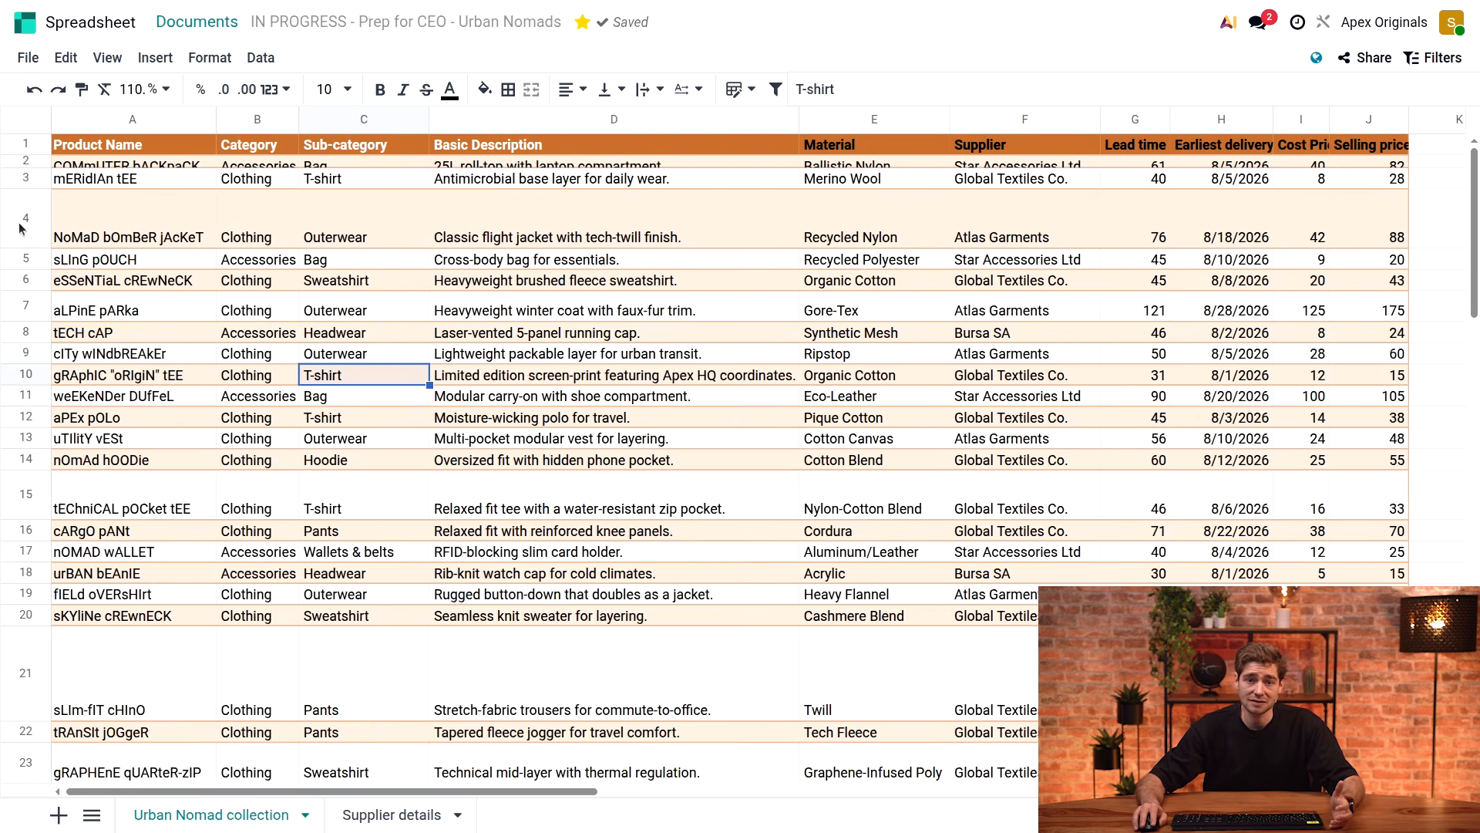
Resize rows 1 to 41 together to one uniform height, slightly taller than the empty rows below
{"action": "left_click_drag", "start_coordinate": [26, 146], "coordinate": [16, 224]}
{"action": "left_click_drag", "start_coordinate": [7, 295], "coordinate": [46, 599]}
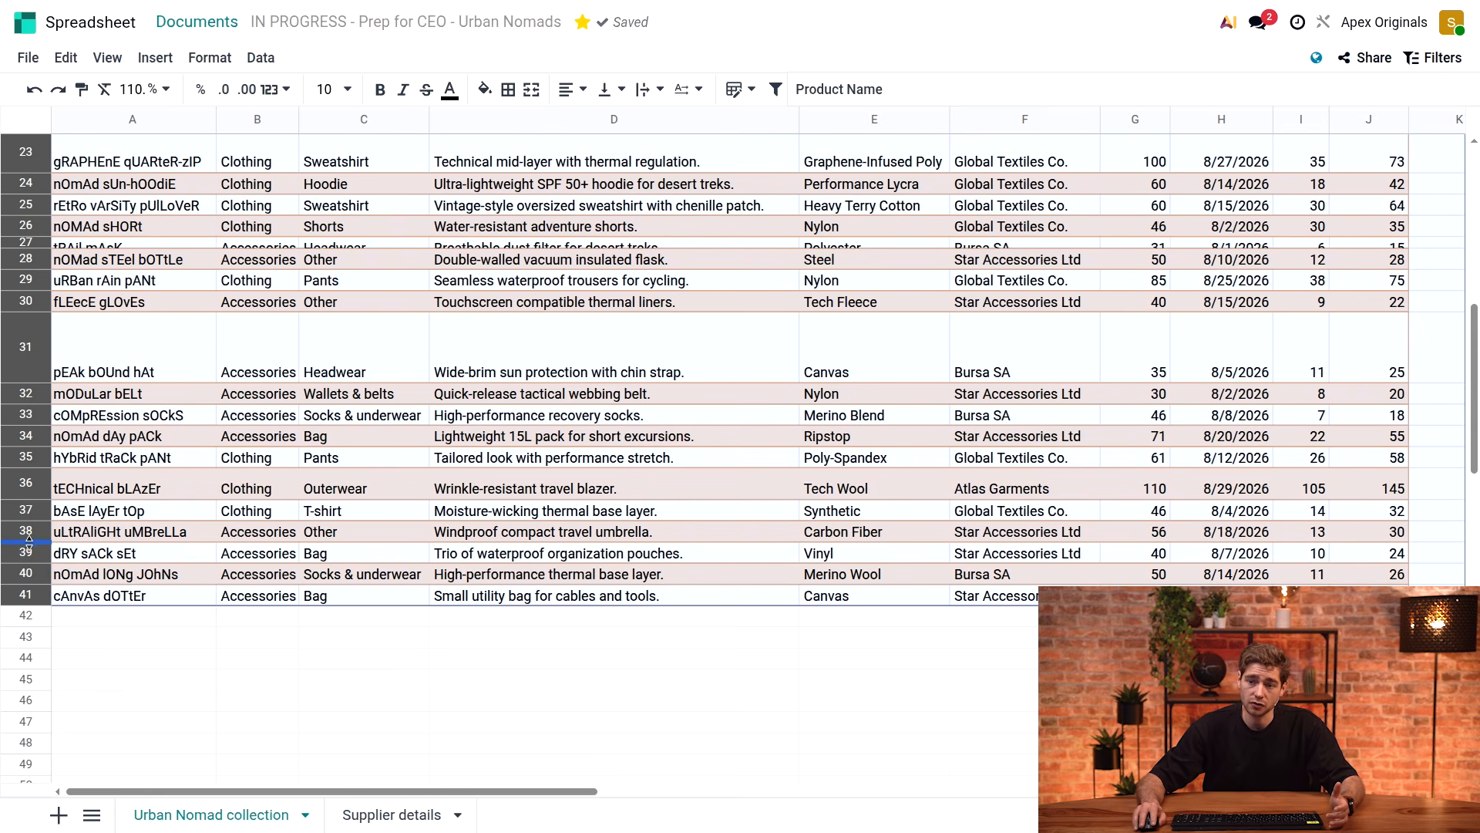
{"action": "left_click_drag", "start_coordinate": [37, 550], "coordinate": [37, 547]}
{"action": "left_click", "coordinate": [37, 542]}
{"action": "left_click_drag", "start_coordinate": [37, 542], "coordinate": [37, 545]}
Freeze the first row of the sheet so the table header stays in place
{"action": "scroll", "coordinate": [315, 309], "scroll_direction": "up", "scroll_amount": 2}
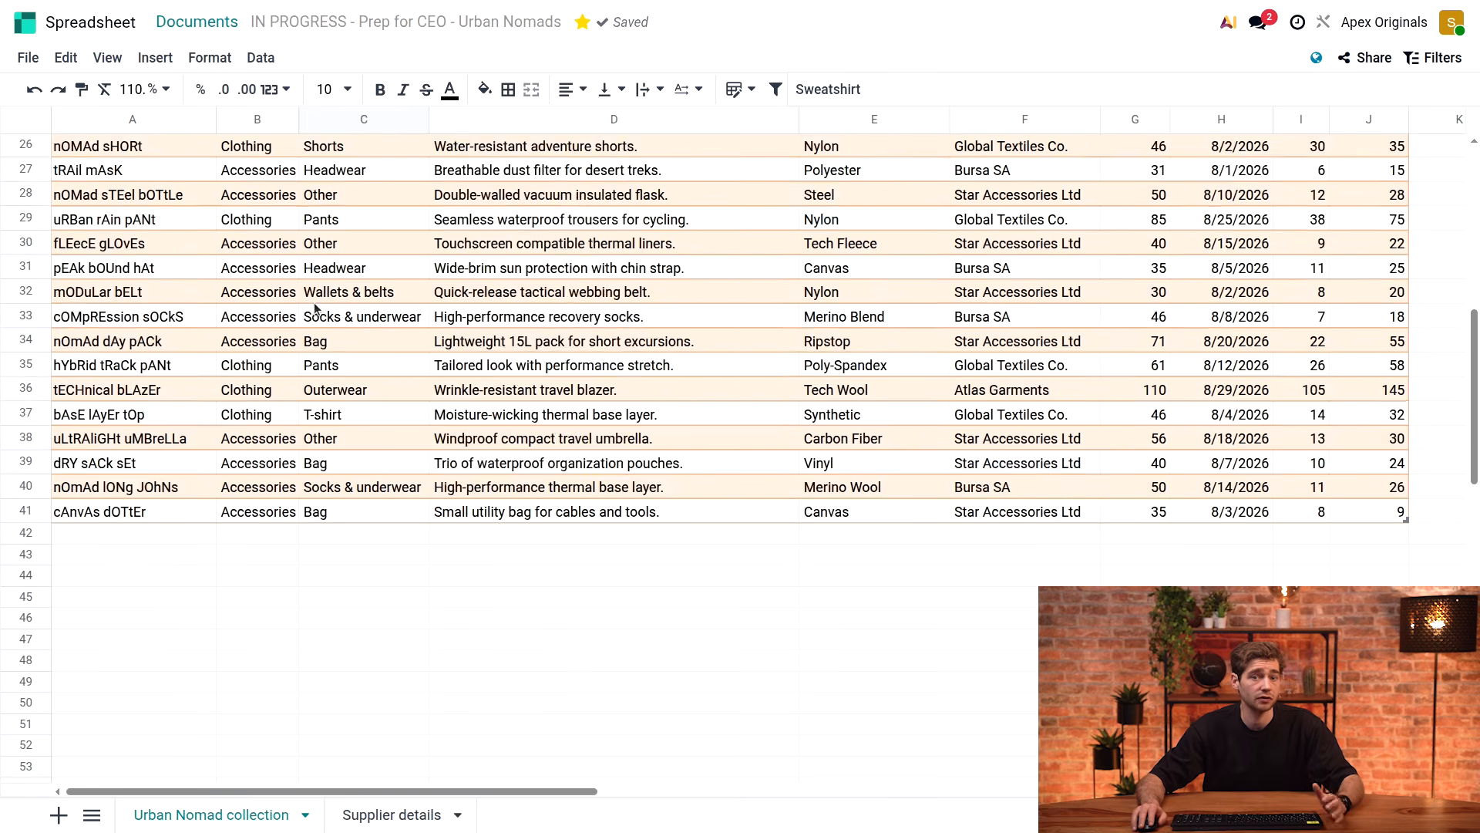
{"action": "scroll", "coordinate": [315, 308], "scroll_direction": "up", "scroll_amount": 2}
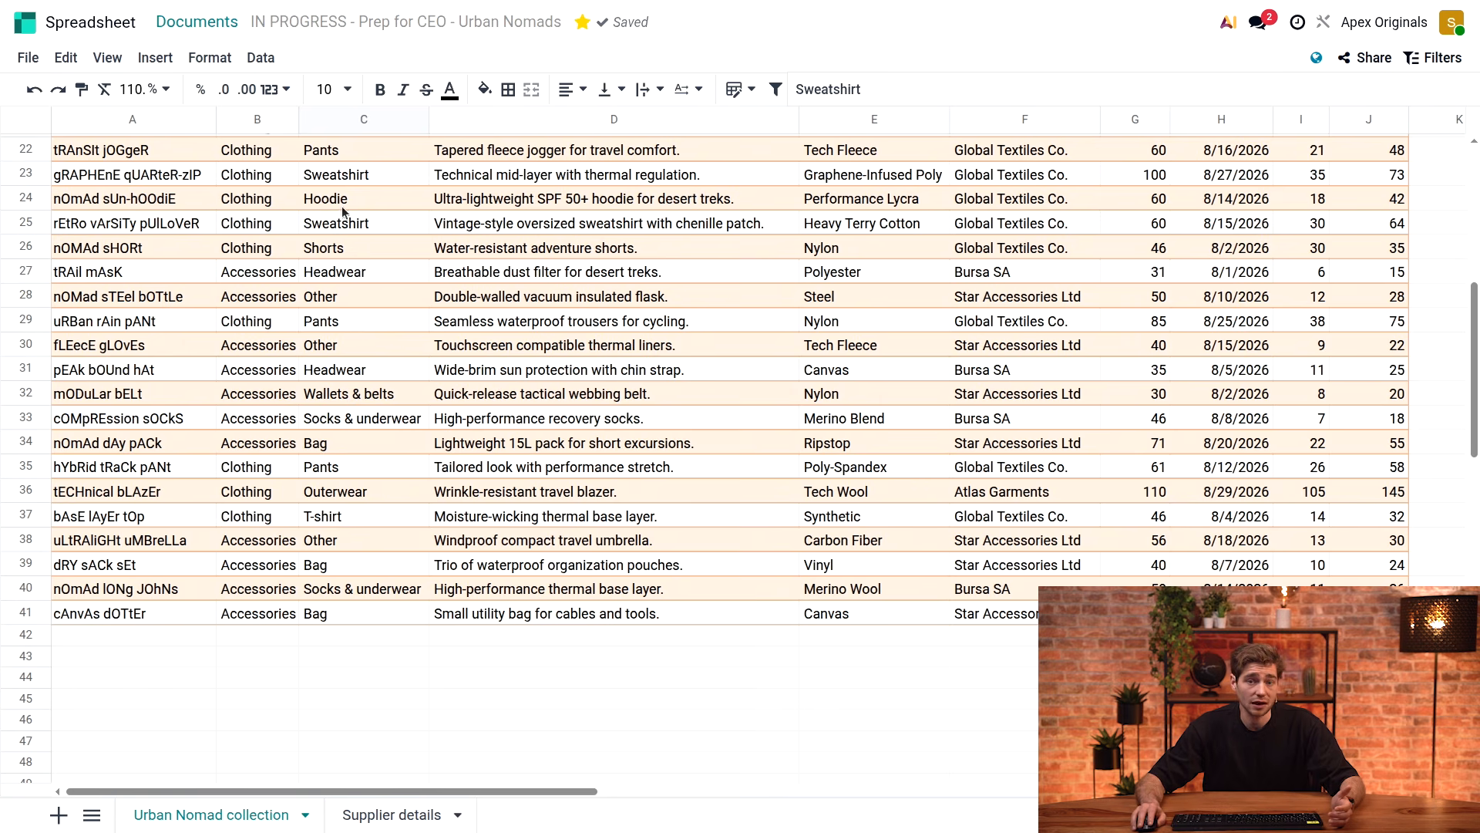
{"action": "left_click", "coordinate": [108, 58]}
{"action": "mouse_move", "coordinate": [150, 141]}
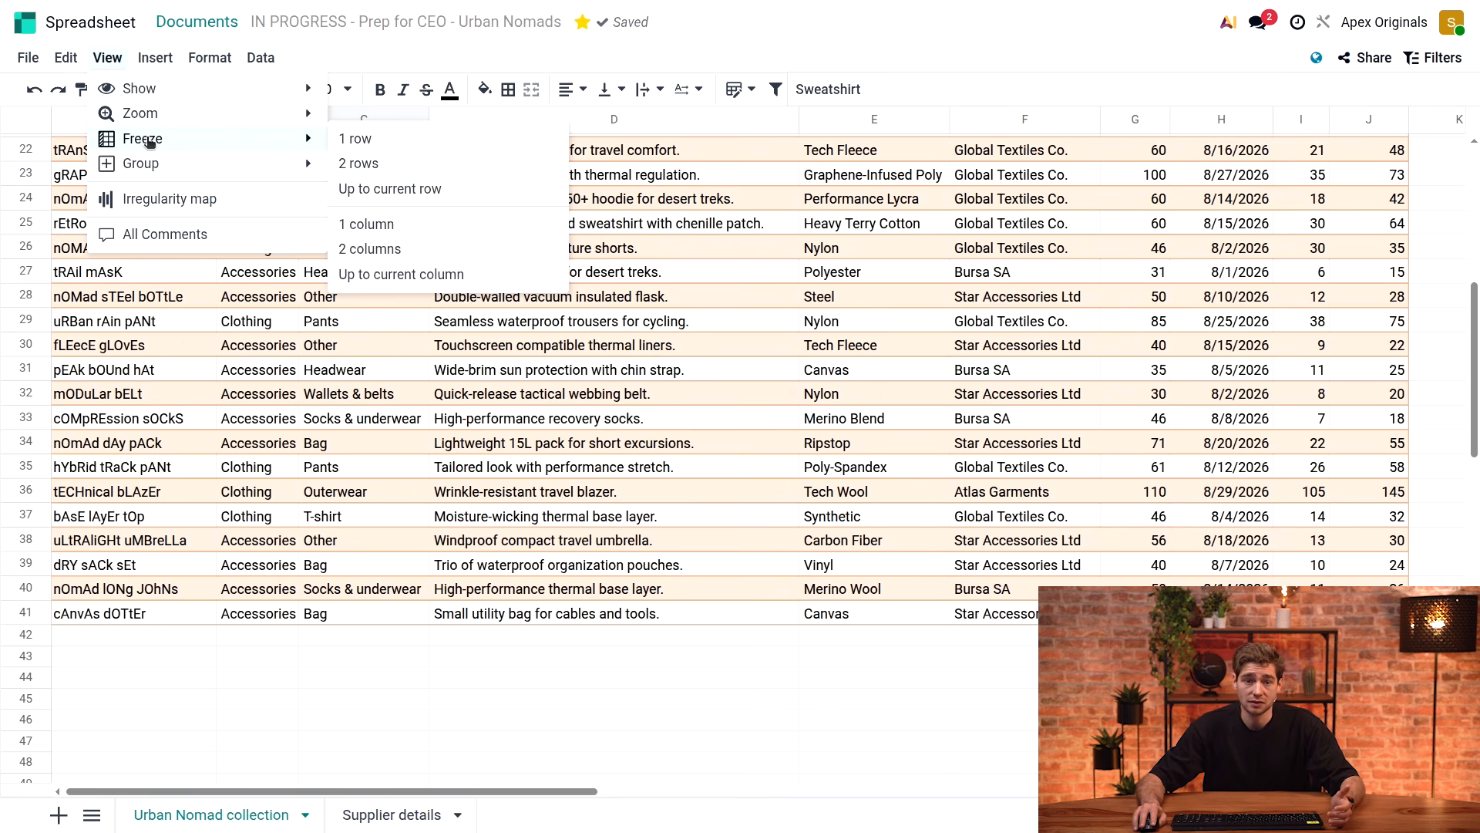
{"action": "left_click", "coordinate": [401, 142]}
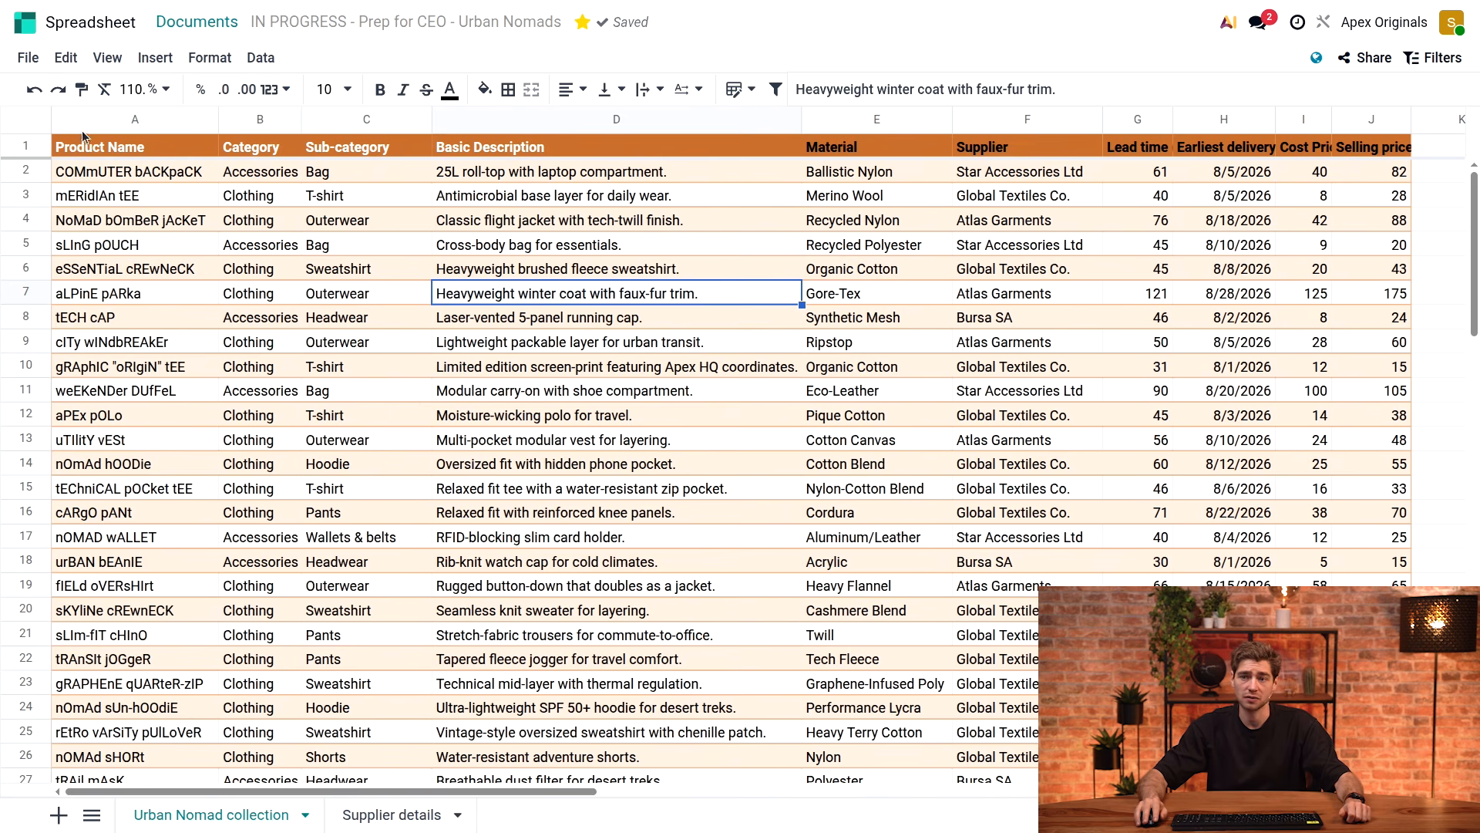
{"action": "left_click", "coordinate": [151, 122]}
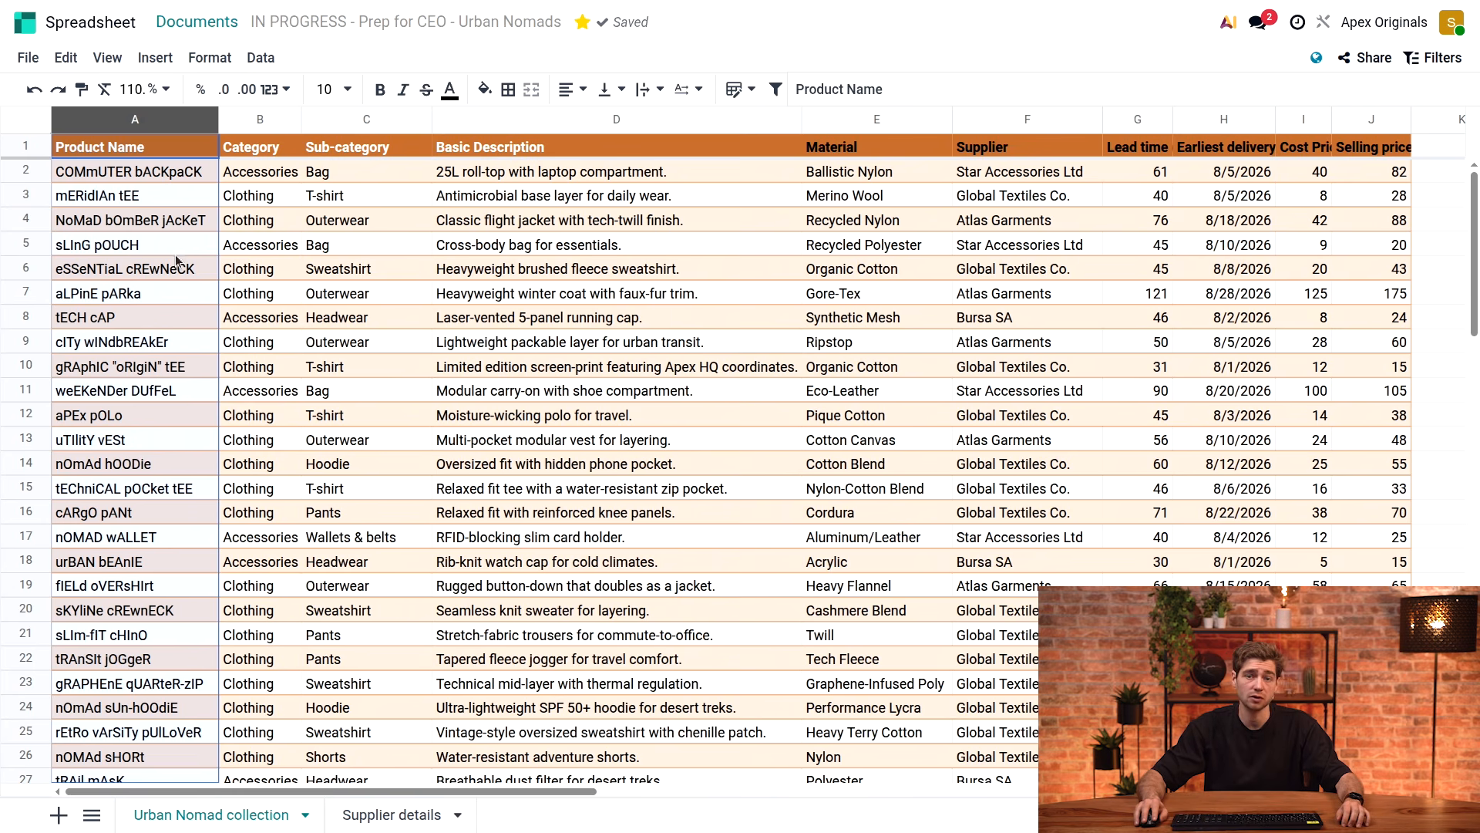
{"action": "left_click", "coordinate": [158, 59]}
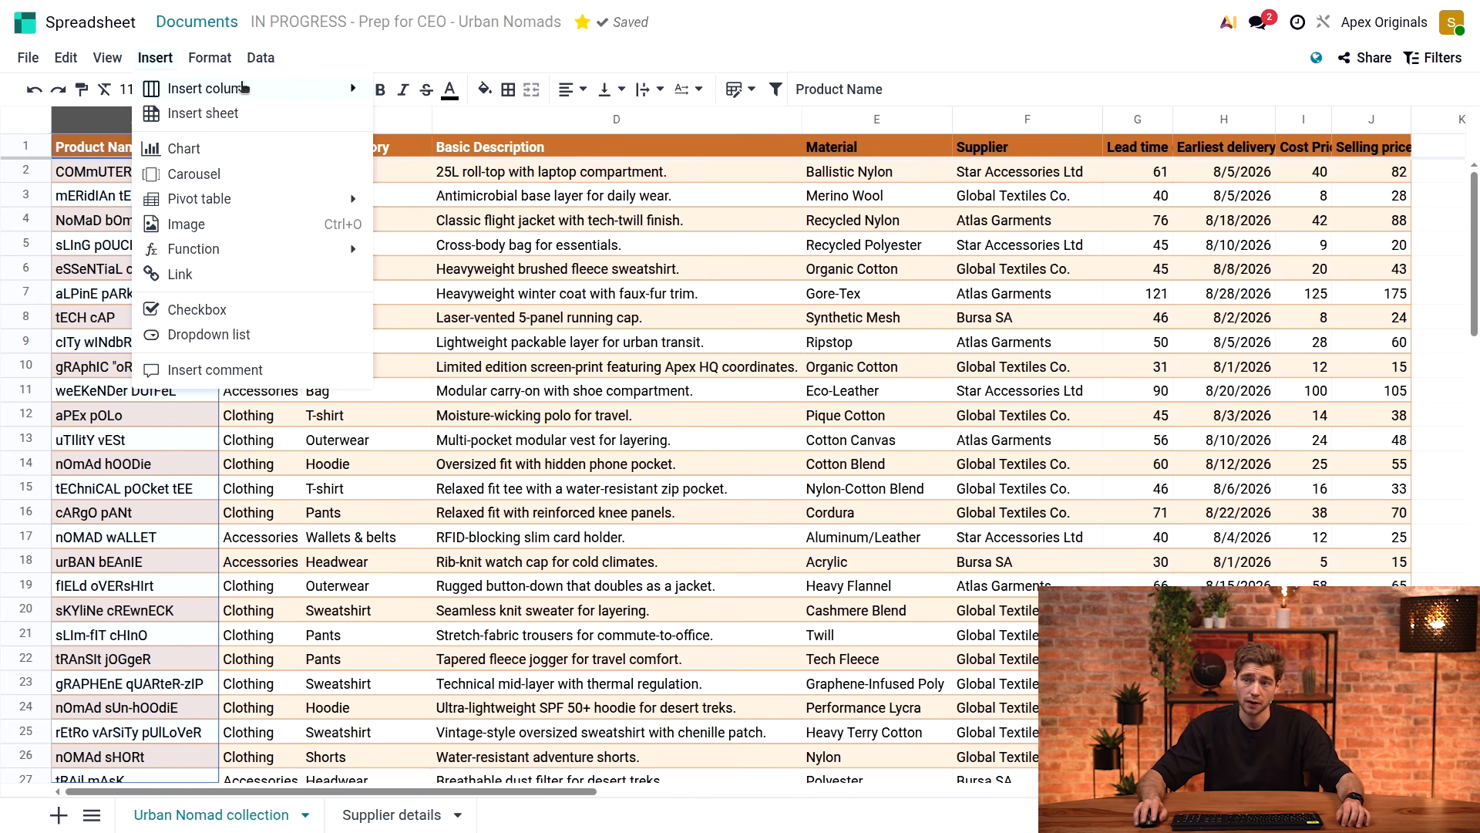
{"action": "mouse_move", "coordinate": [231, 89]}
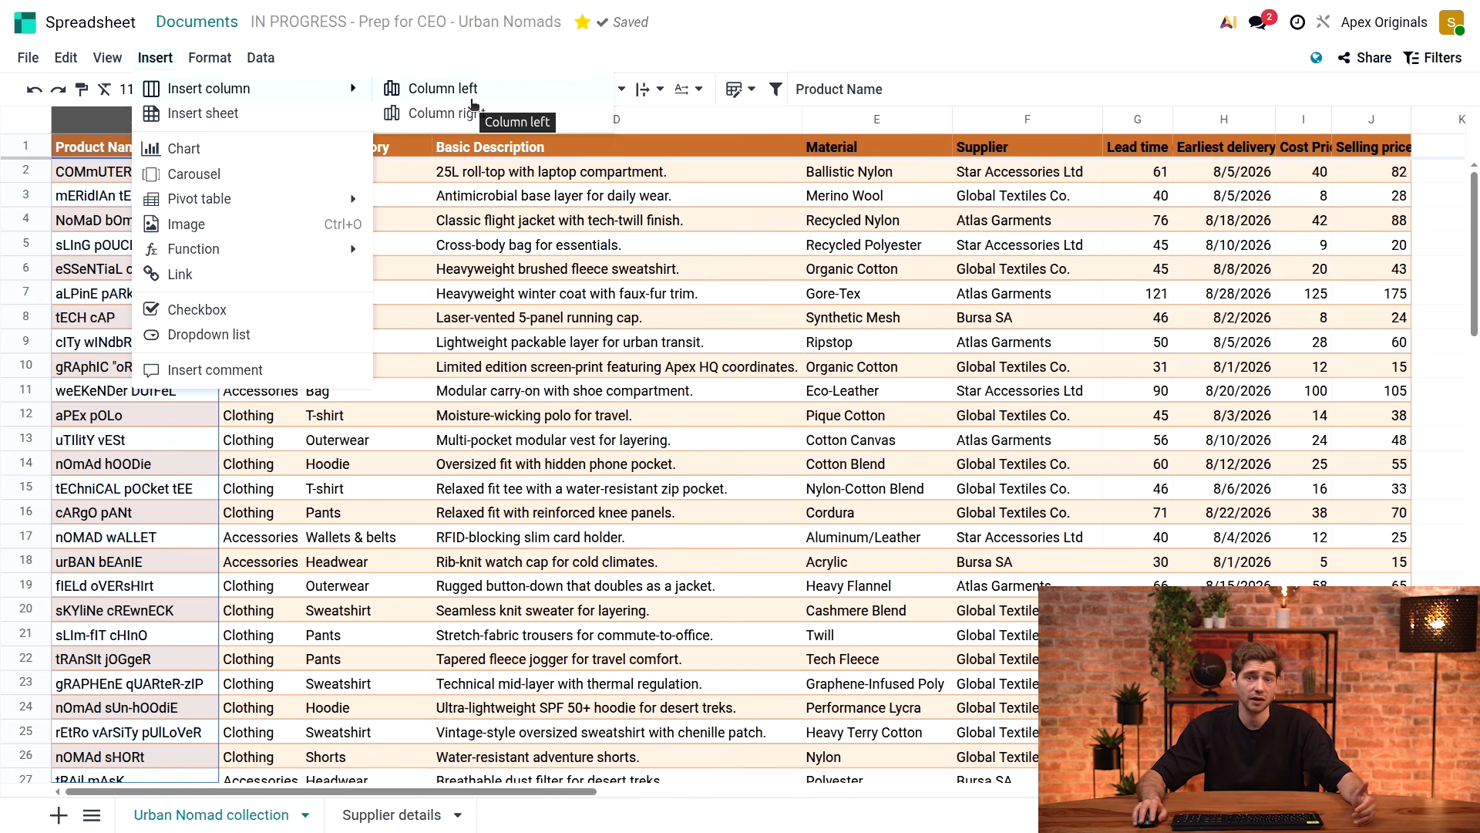
{"action": "left_click", "coordinate": [543, 389]}
Insert an empty column directly after the Product Name column and give it the header "Product Name"
{"action": "left_click", "coordinate": [120, 120]}
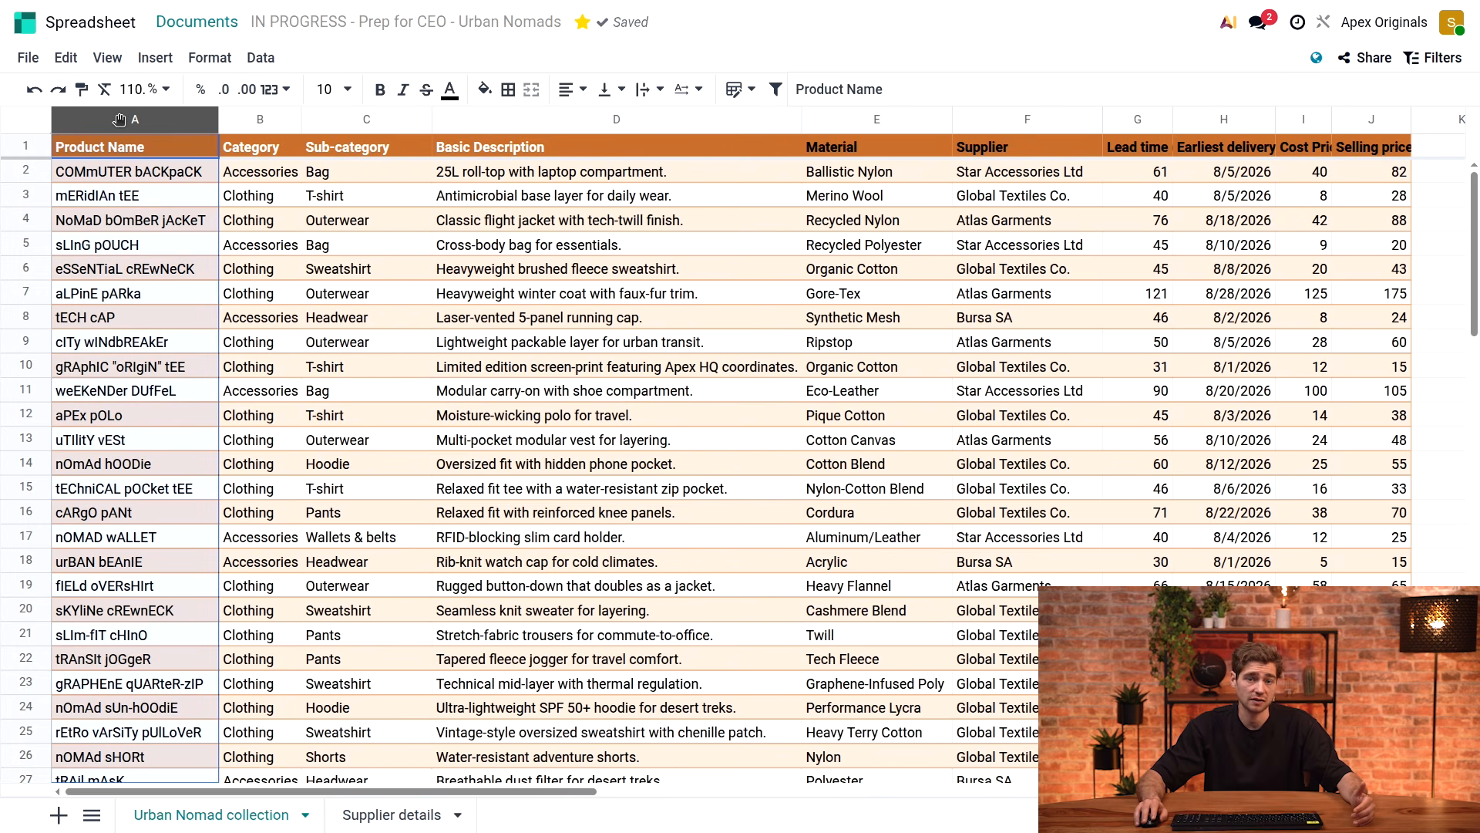
{"action": "right_click", "coordinate": [120, 120]}
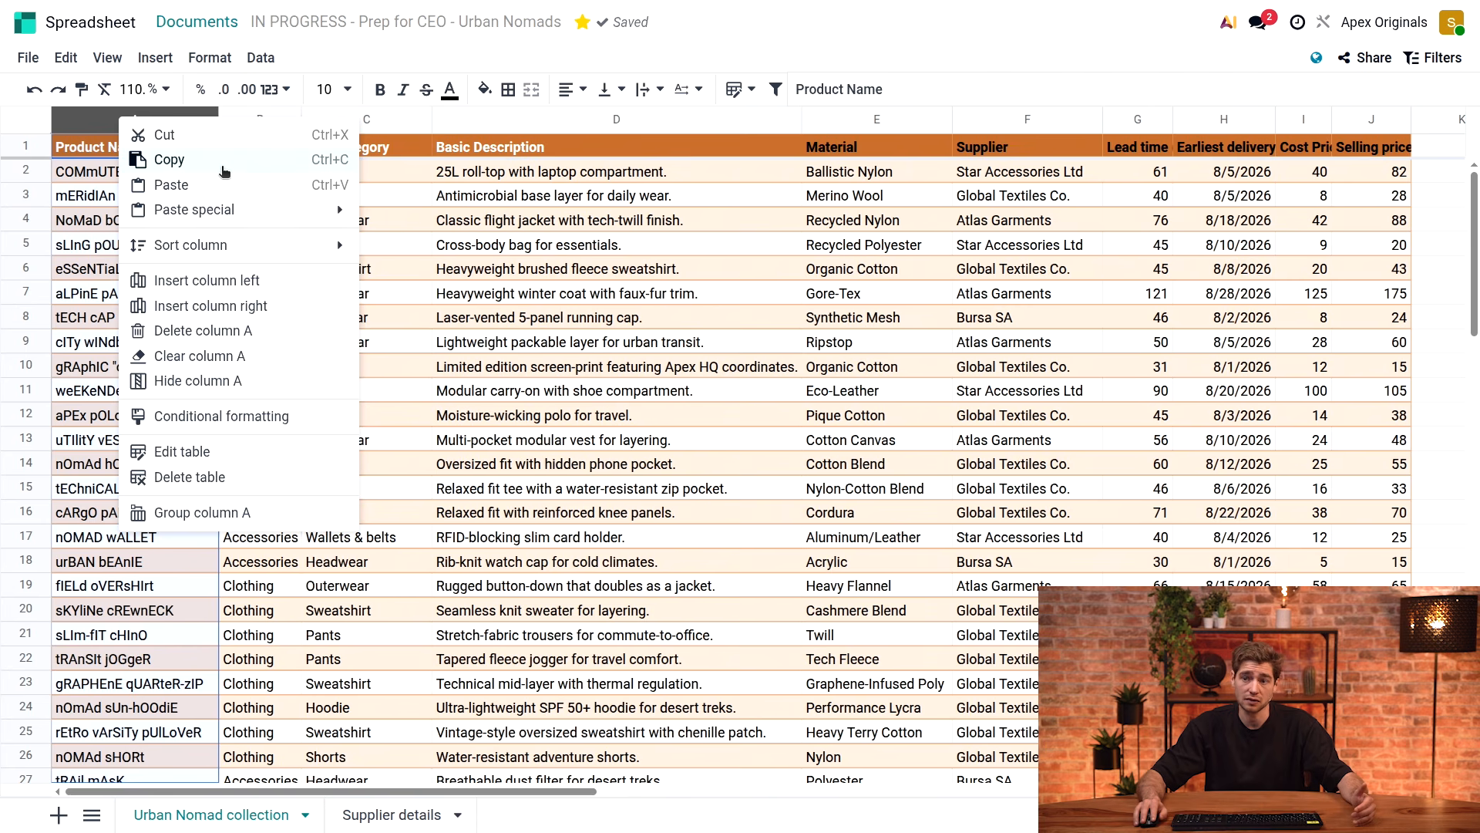
{"action": "left_click", "coordinate": [250, 307]}
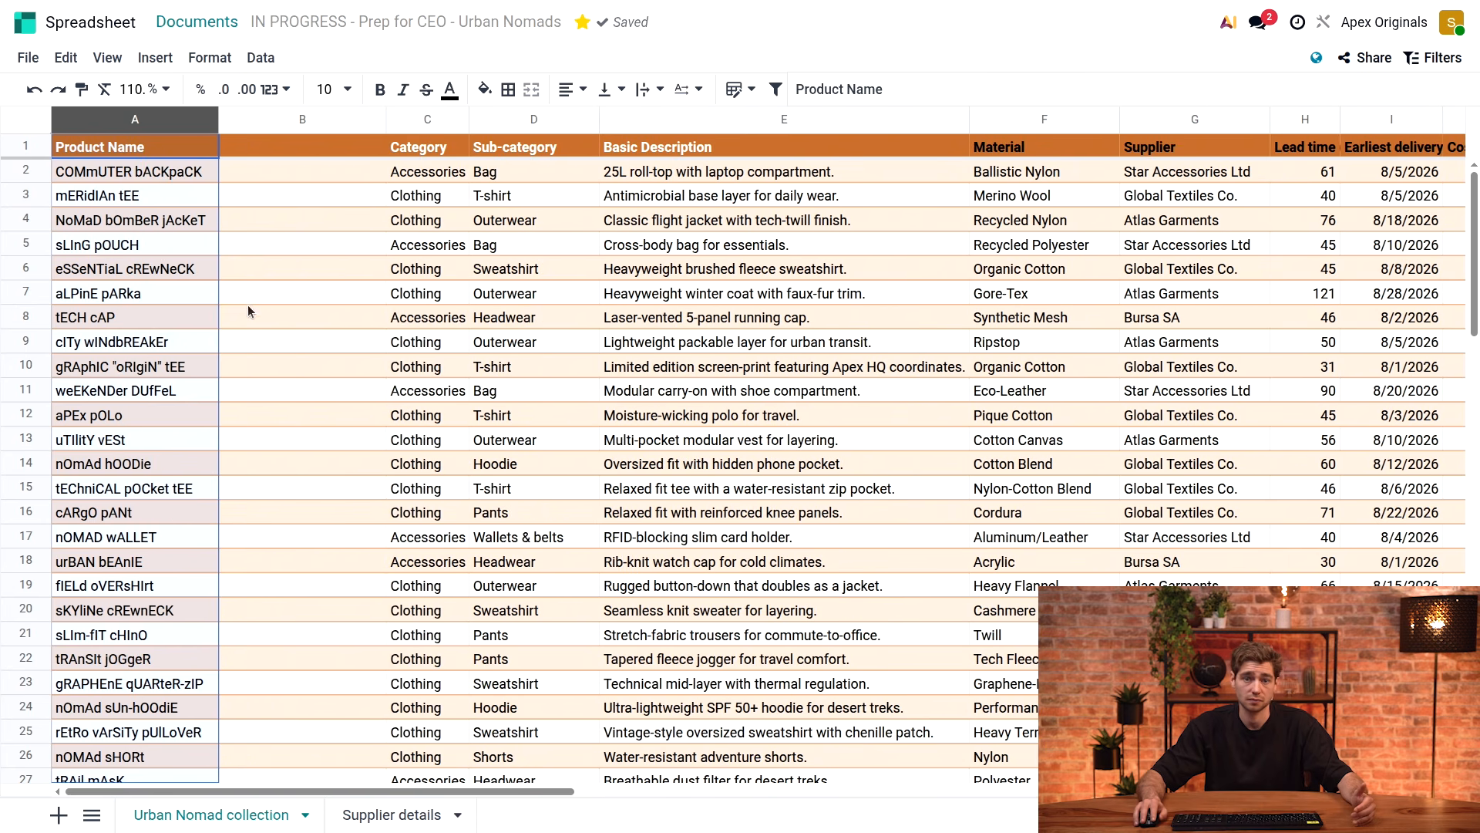
{"action": "left_click", "coordinate": [174, 142]}
{"action": "left_click", "coordinate": [339, 151]}
{"action": "type", "text": "Product Name"}
{"action": "left_click", "coordinate": [331, 202]}
Enter the PROPER function in B2 with A2 as its text and fill the formula down the new Product Name column
{"action": "left_click", "coordinate": [330, 172]}
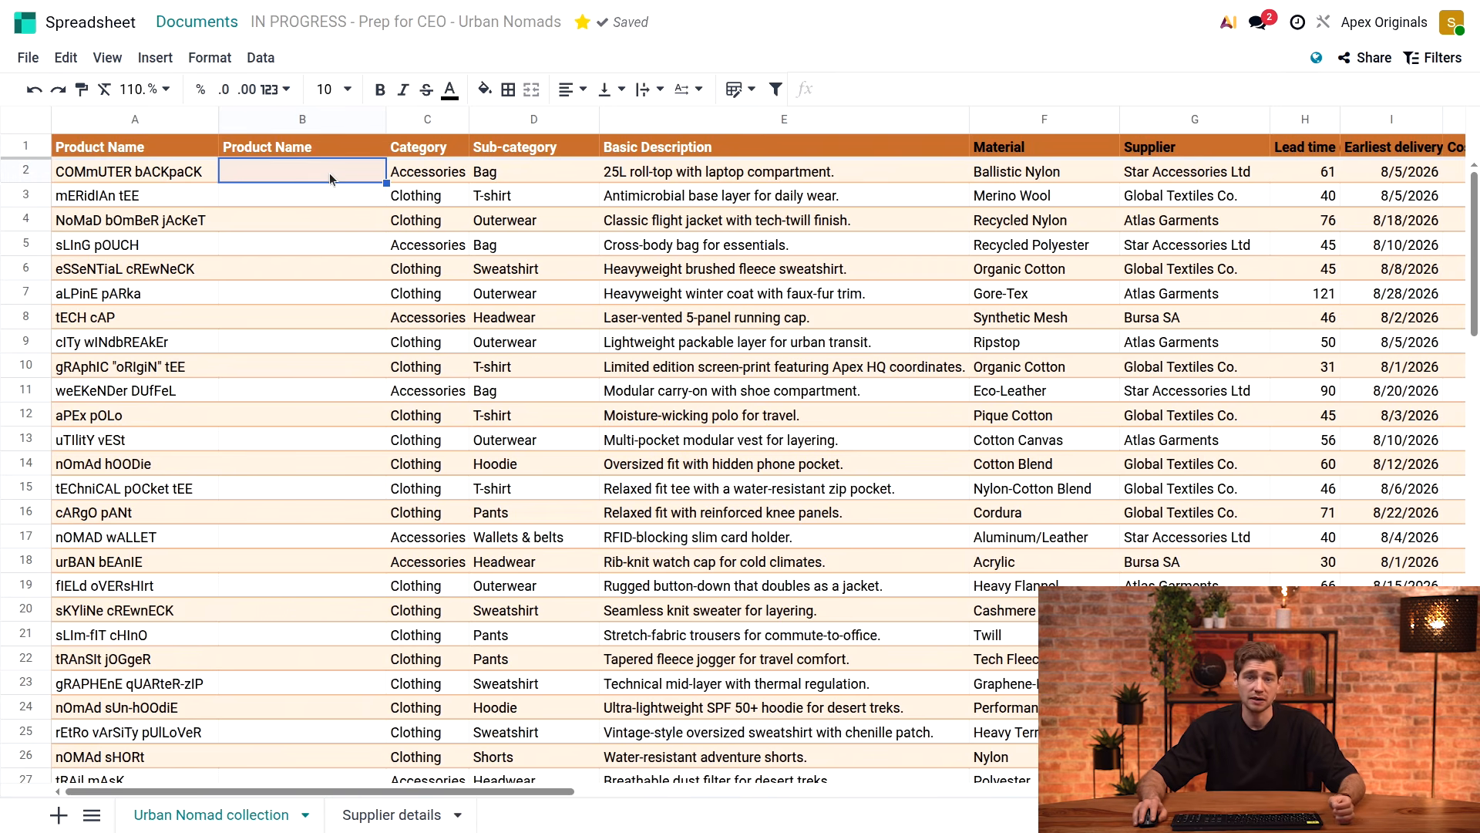
{"action": "left_click", "coordinate": [155, 57]}
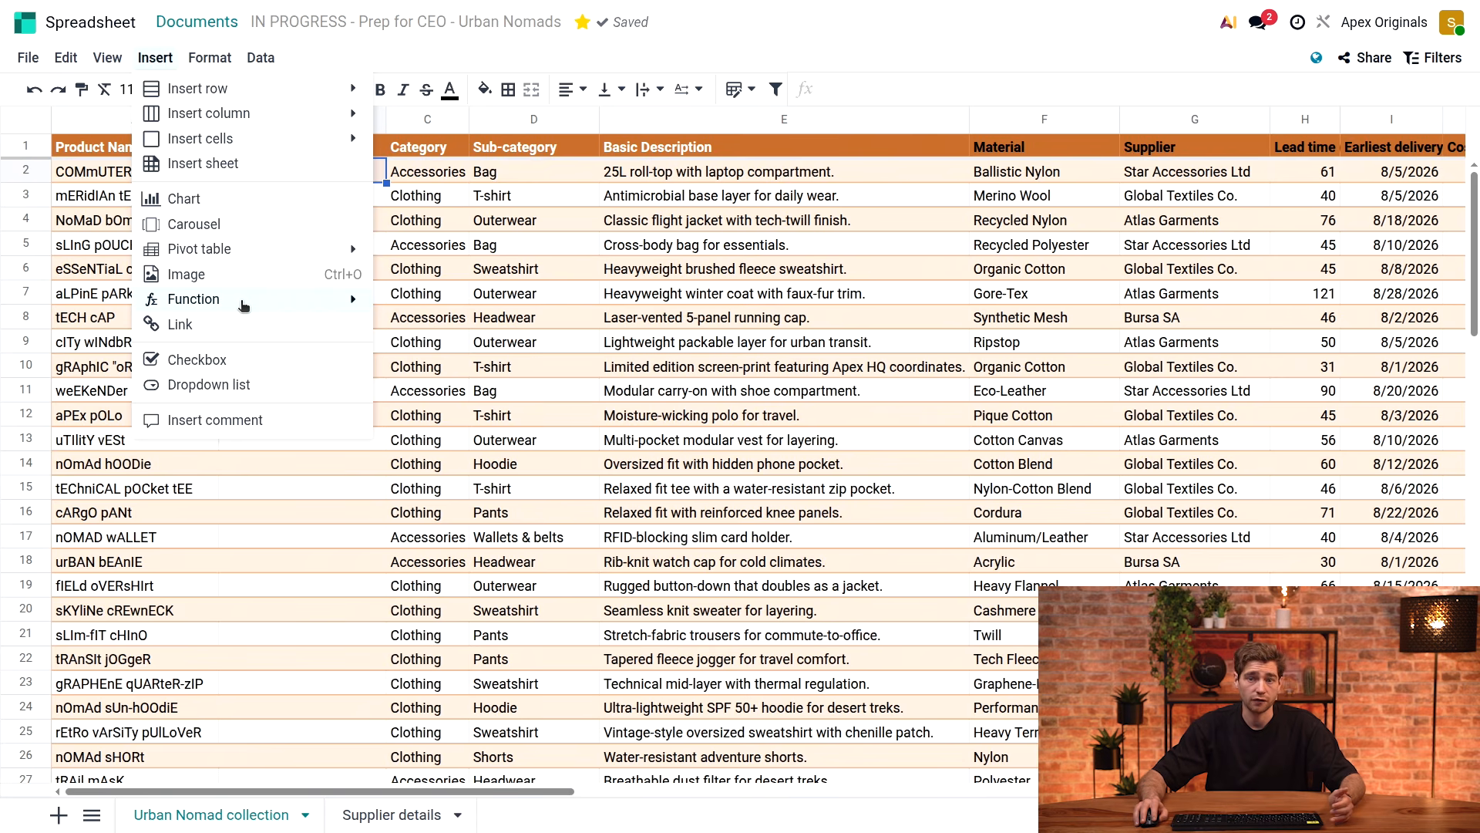
{"action": "mouse_move", "coordinate": [243, 304]}
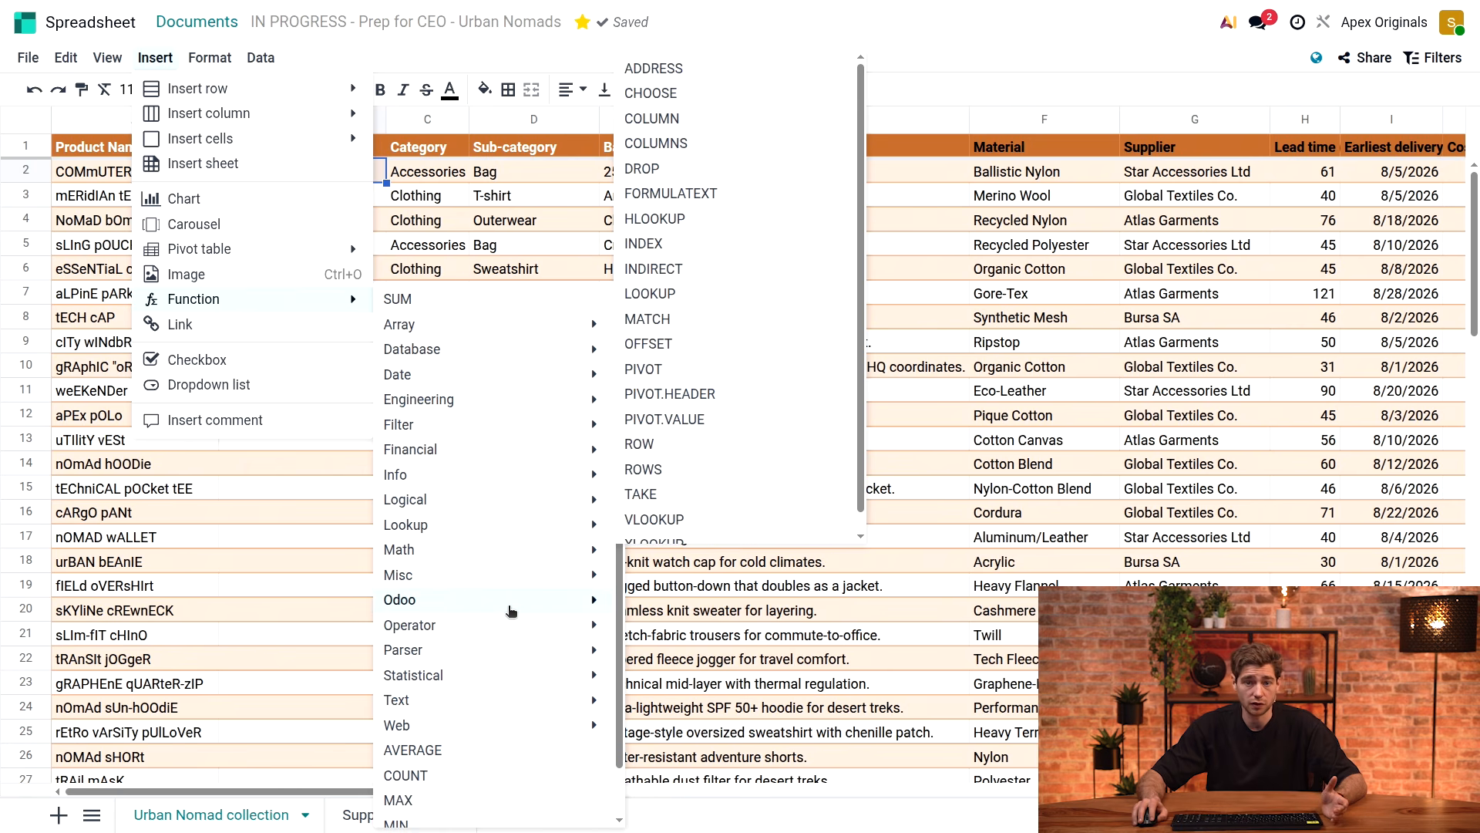
{"action": "mouse_move", "coordinate": [511, 609]}
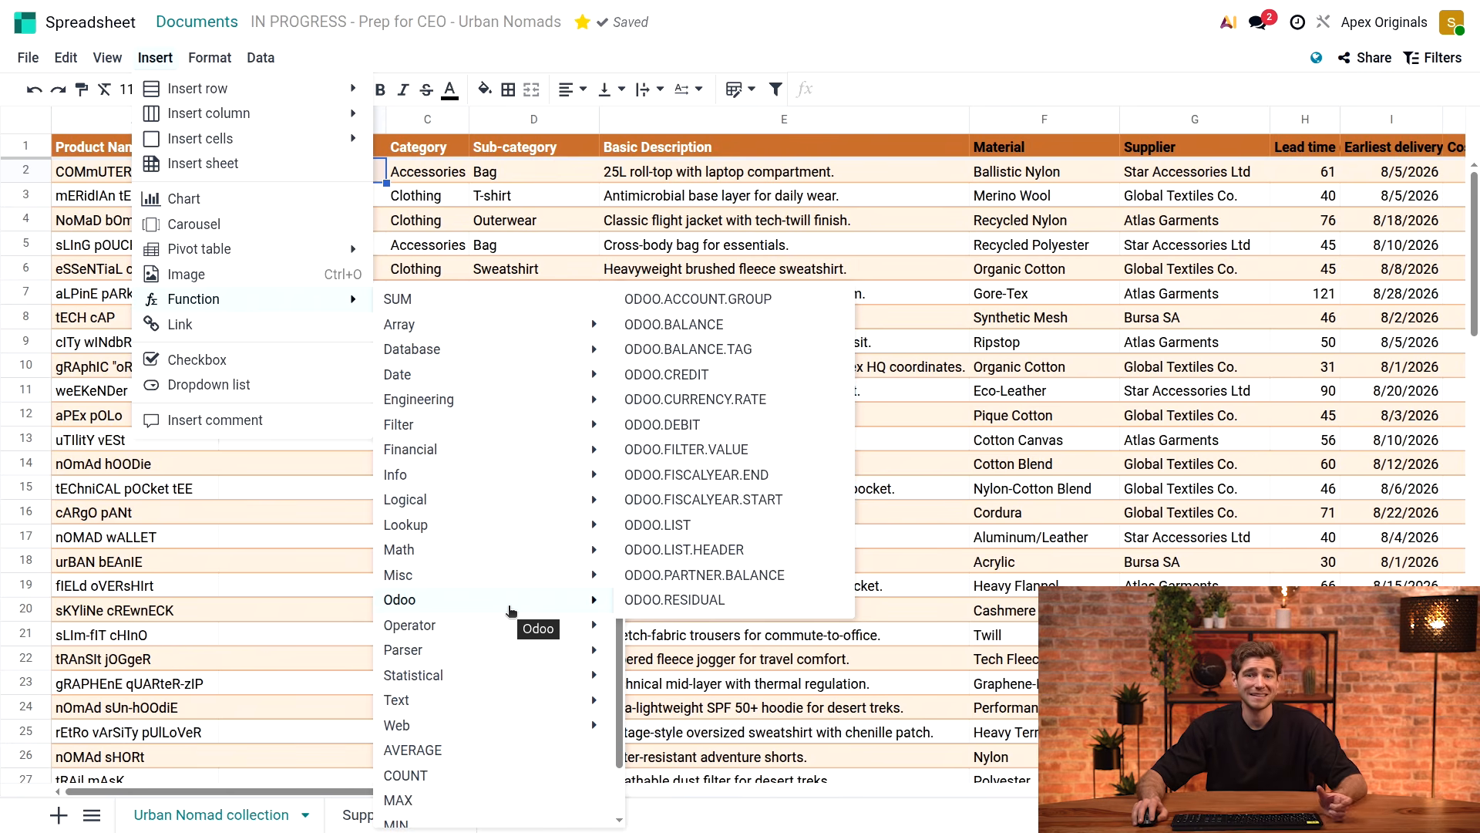
{"action": "mouse_move", "coordinate": [507, 703]}
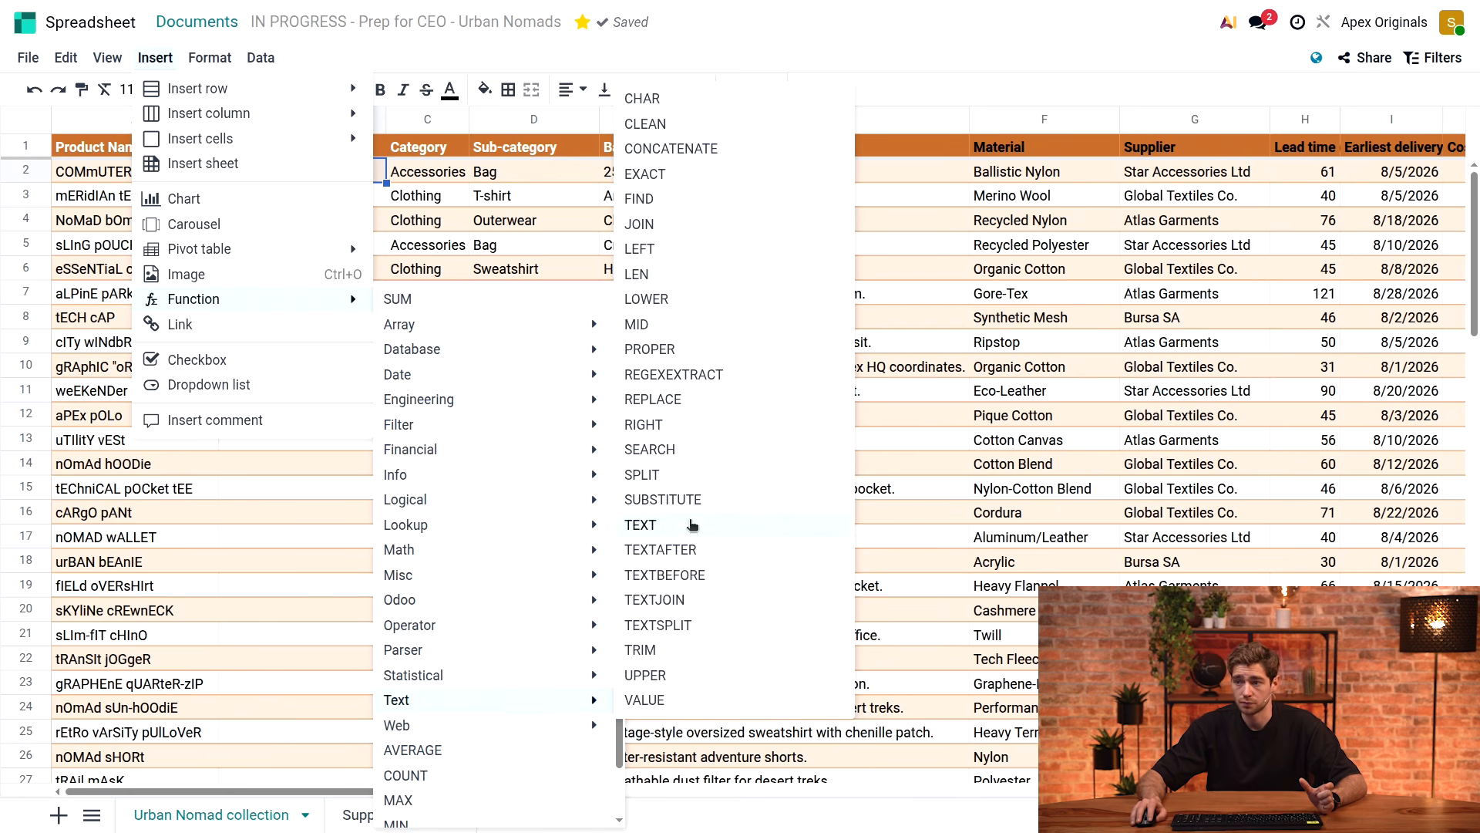
{"action": "left_click", "coordinate": [692, 350]}
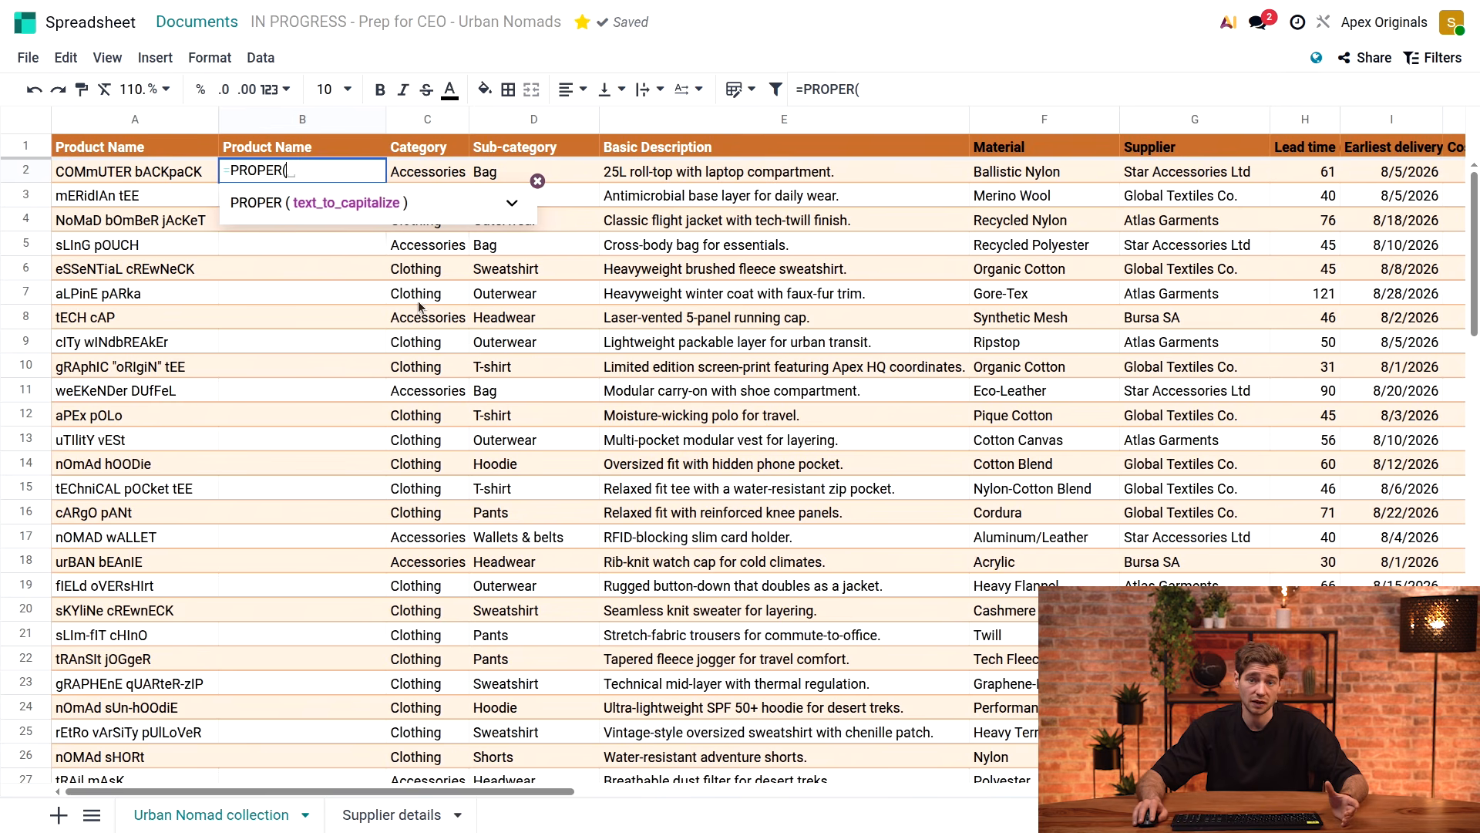
{"action": "left_click", "coordinate": [168, 174]}
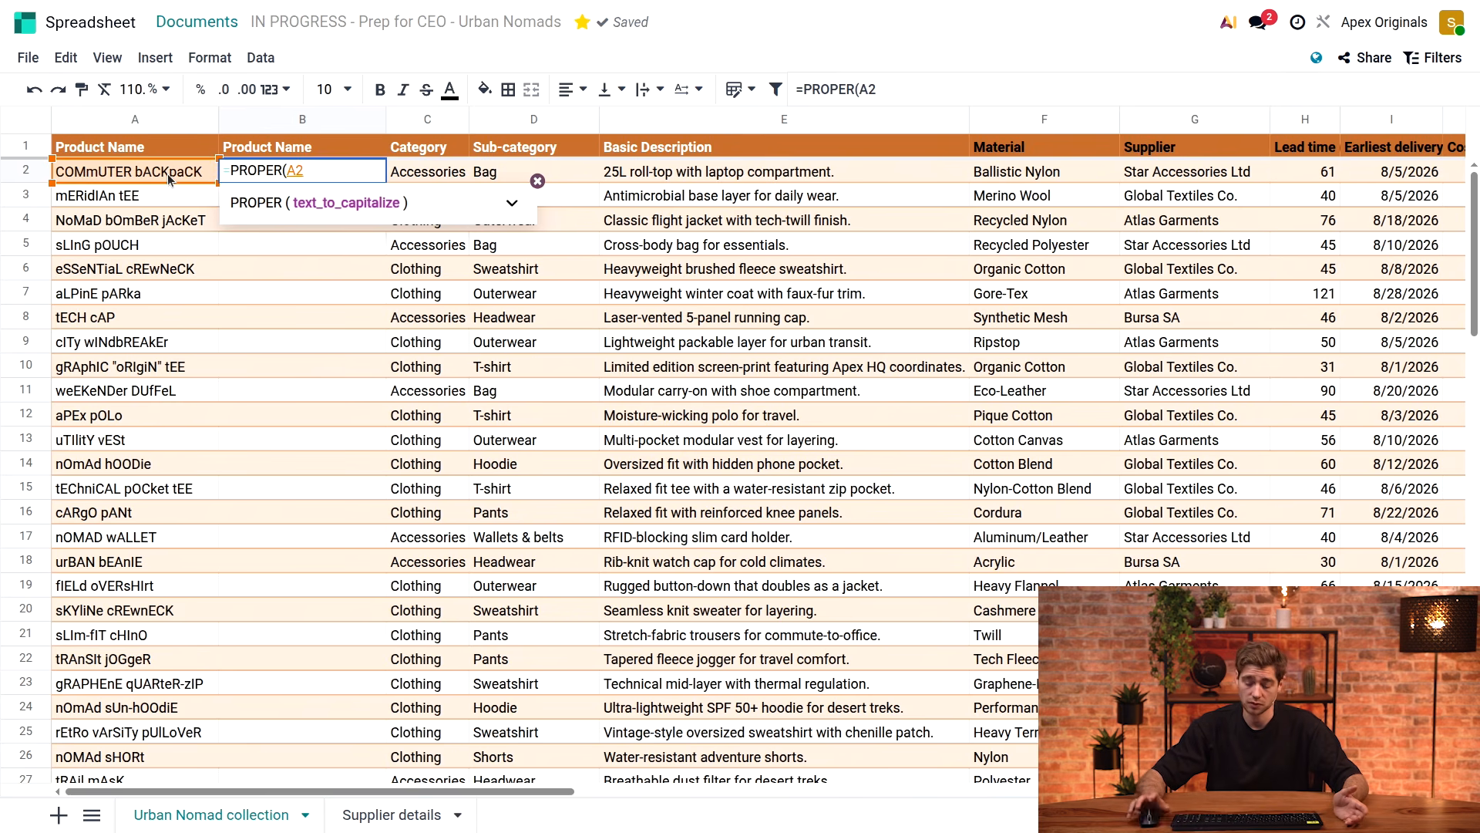
{"action": "key", "text": "Return"}
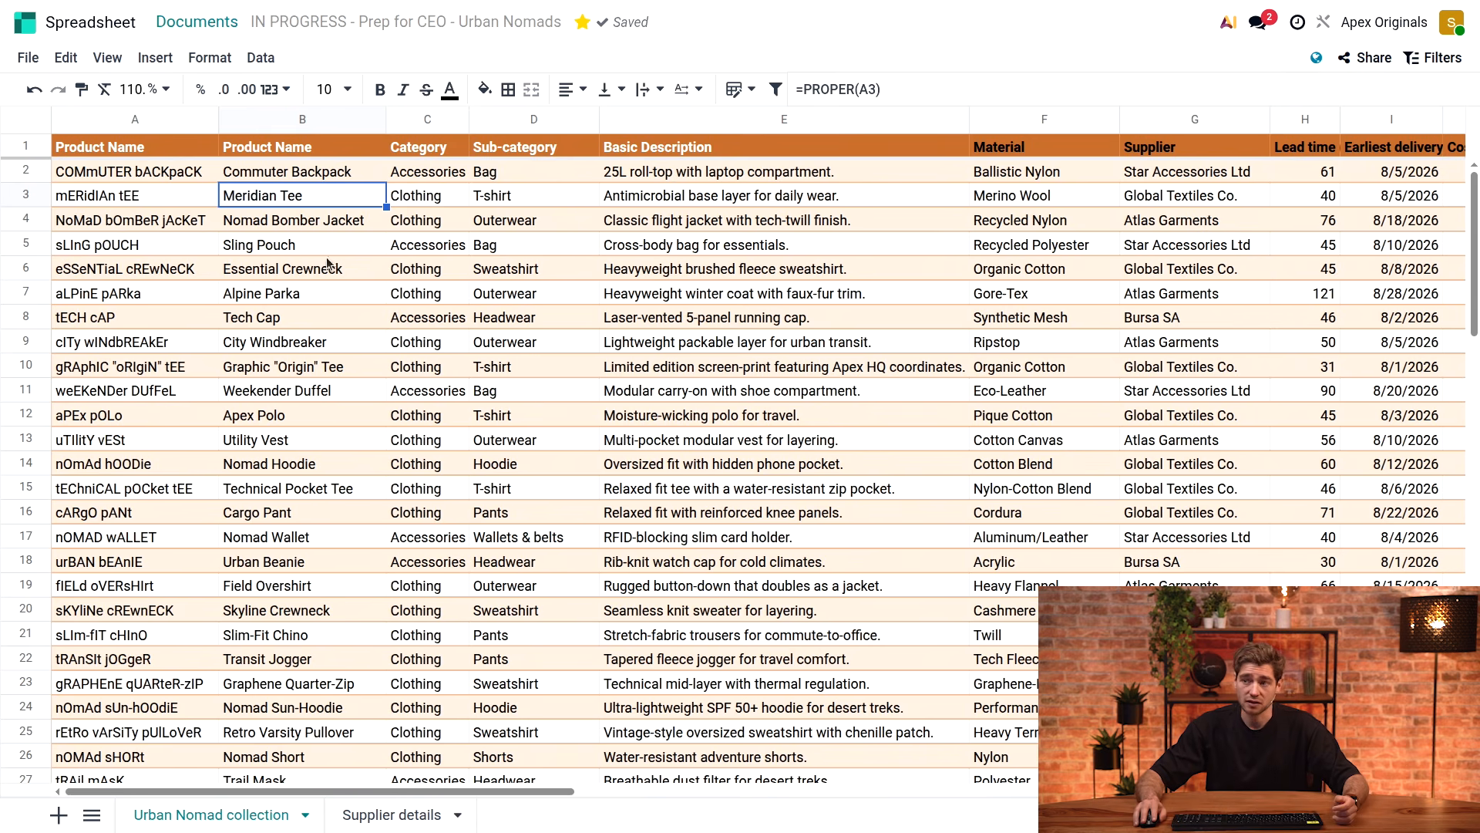
{"action": "key", "text": "Down"}
{"action": "key", "text": "Down"}
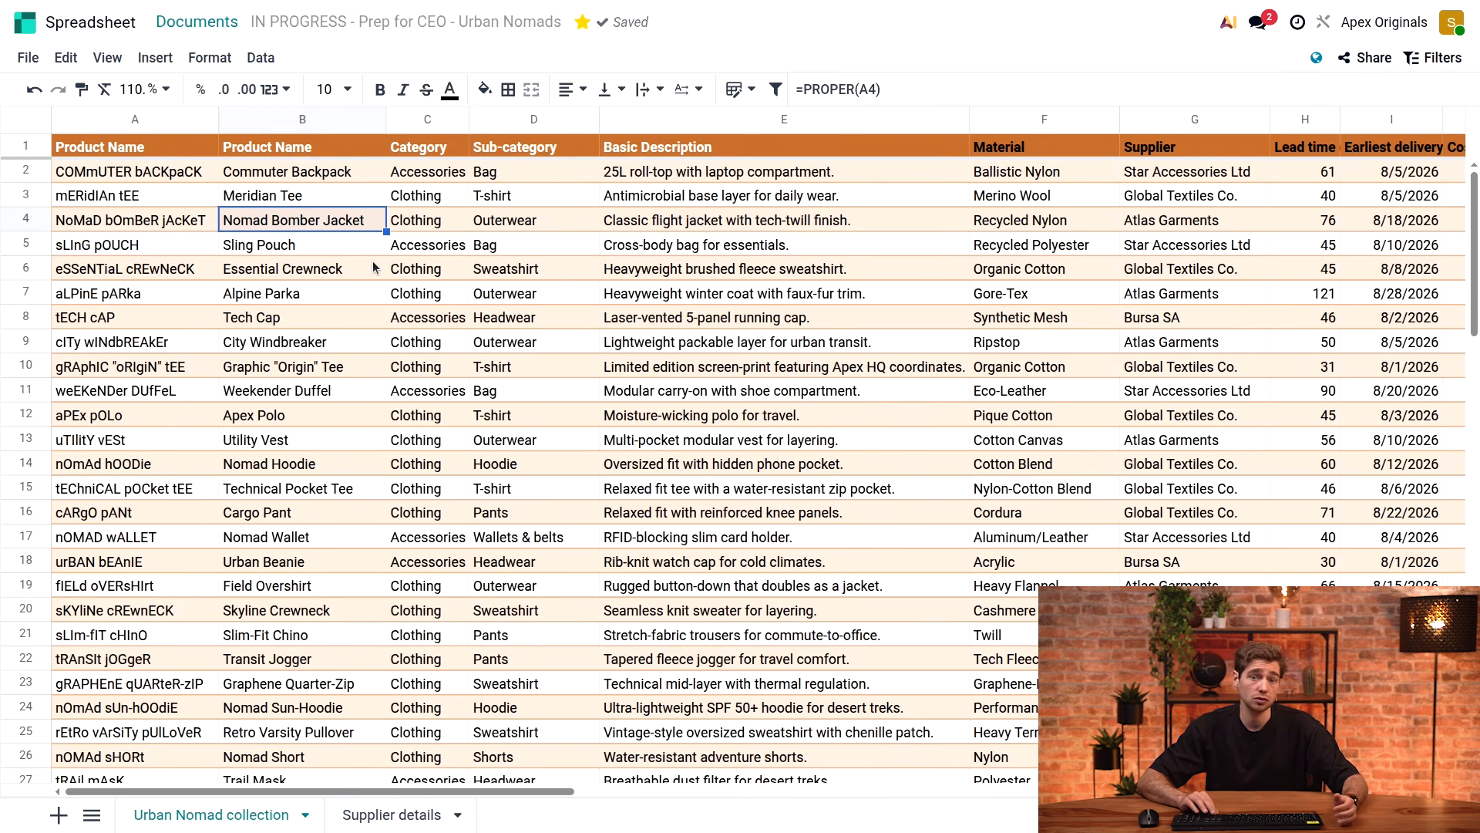
{"action": "key", "text": "Down"}
{"action": "key", "text": "Down"}
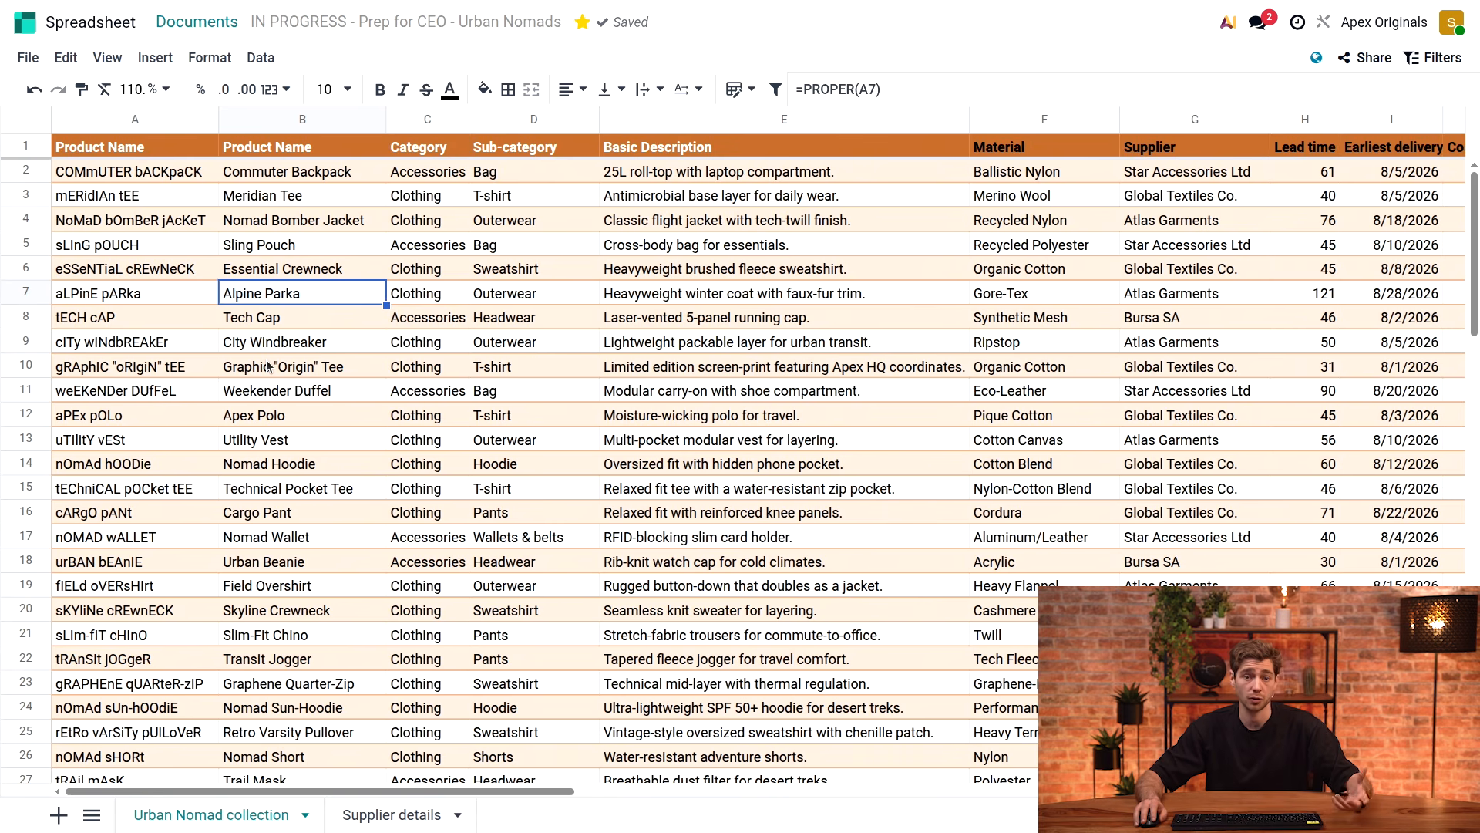
Copy the formula results in B2:B41 and paste them over the same cells as values, allowing clipboard access
{"action": "left_click", "coordinate": [276, 177]}
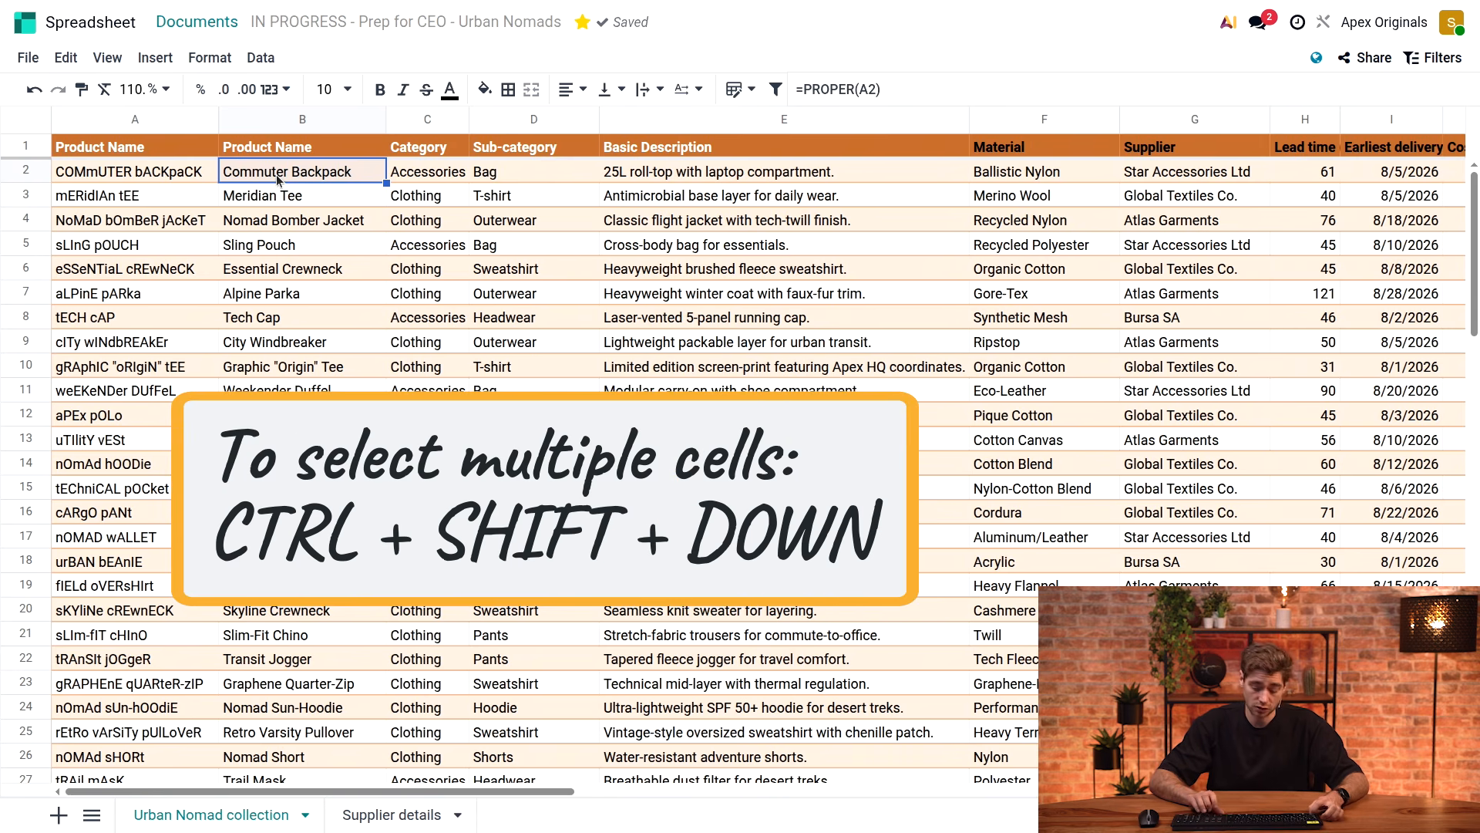
{"action": "key", "text": "ctrl+shift+Down"}
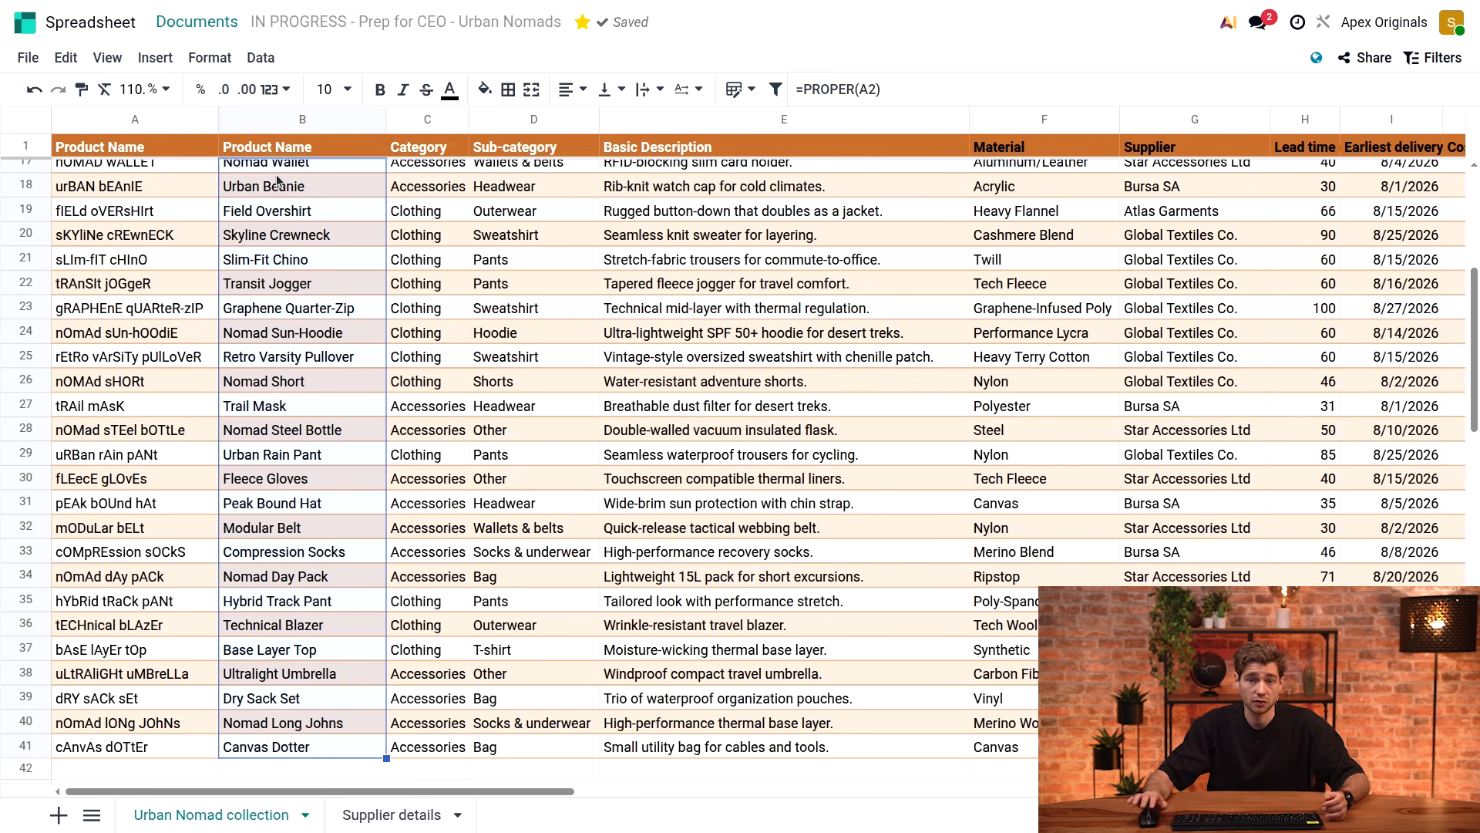
{"action": "right_click", "coordinate": [275, 276]}
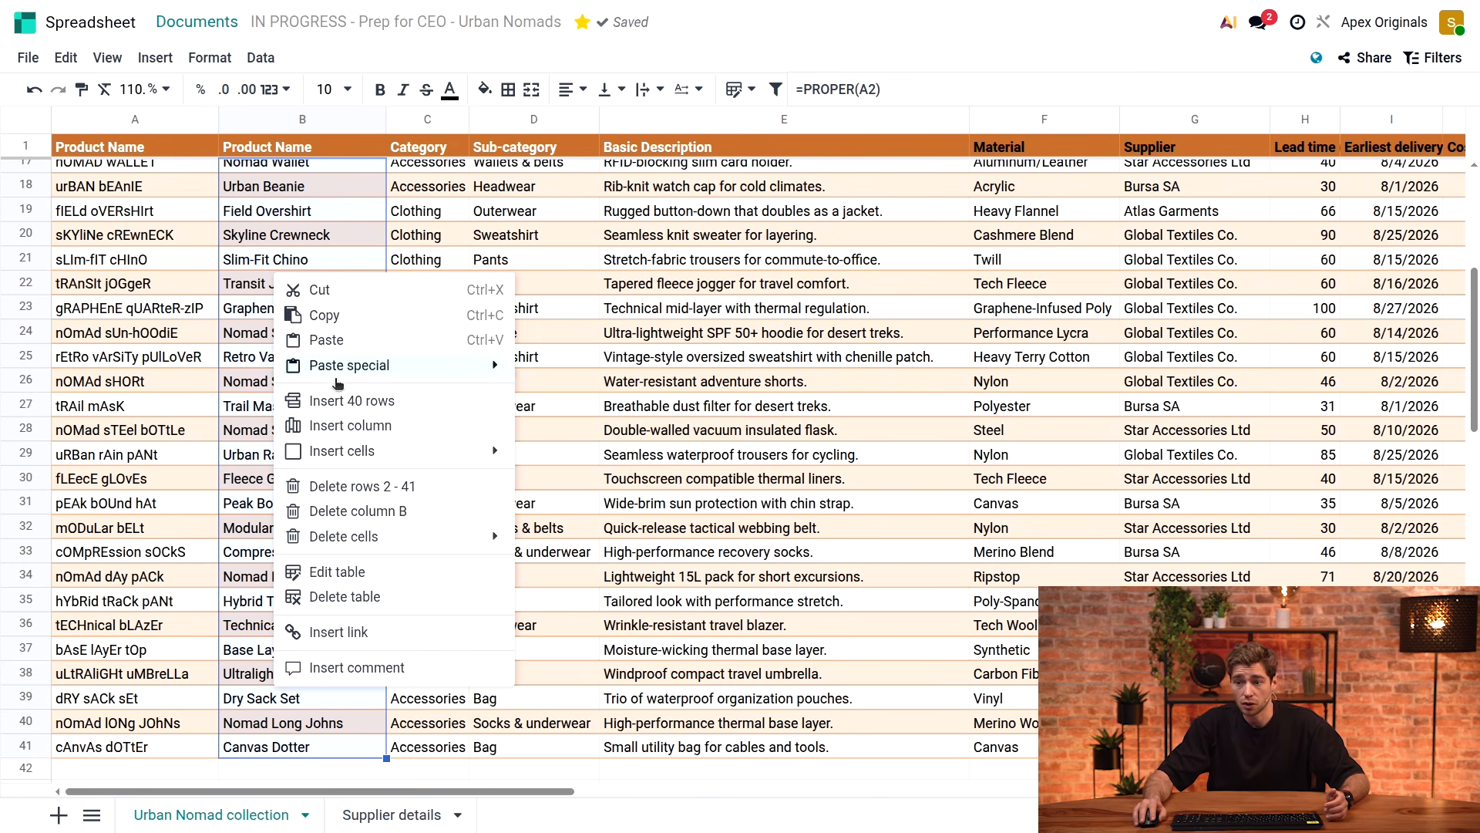
{"action": "left_click", "coordinate": [323, 315]}
{"action": "scroll", "coordinate": [349, 289], "scroll_direction": "up", "scroll_amount": 5}
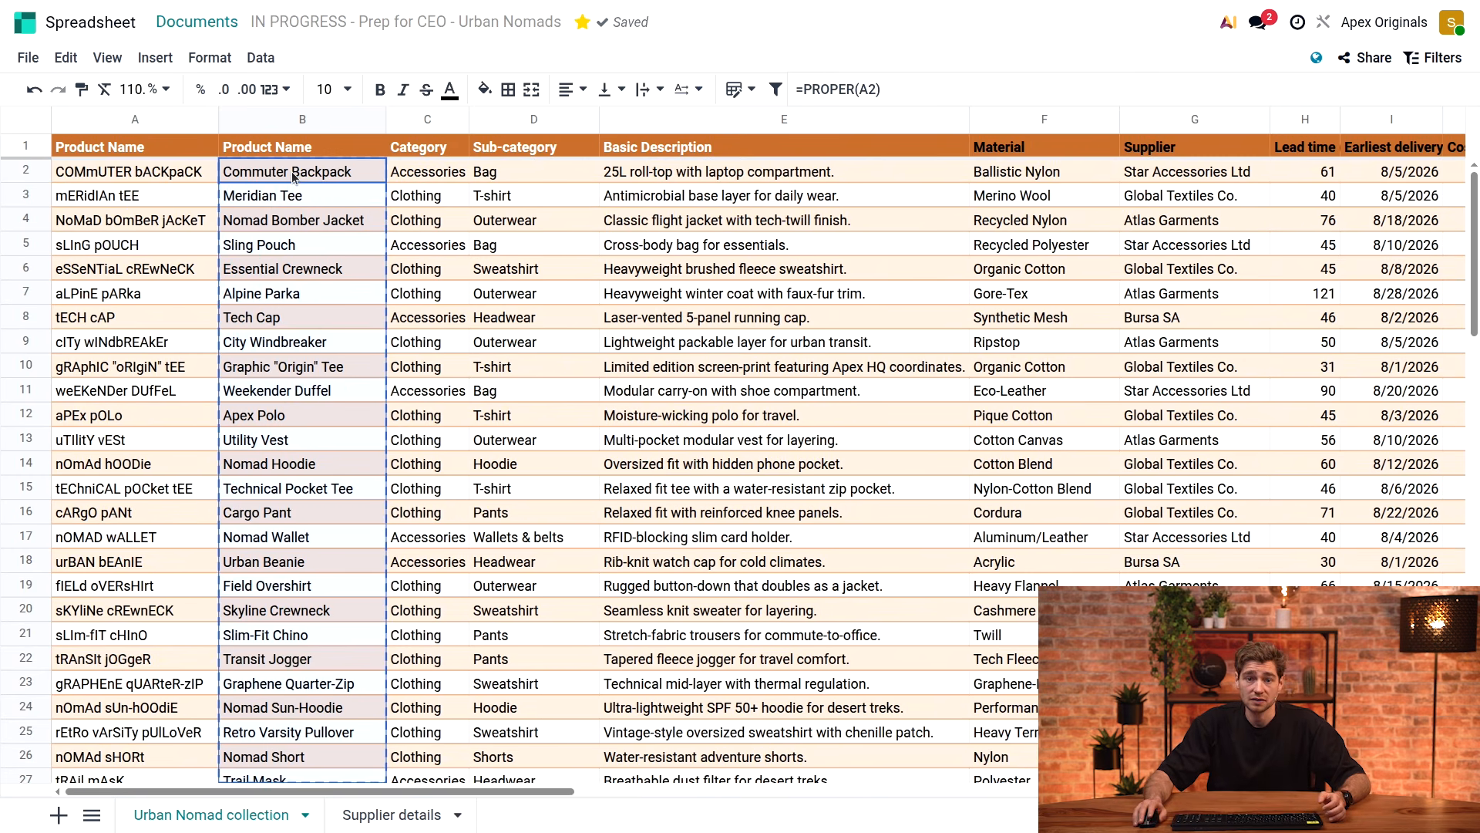
{"action": "right_click", "coordinate": [291, 171]}
{"action": "mouse_move", "coordinate": [386, 269]}
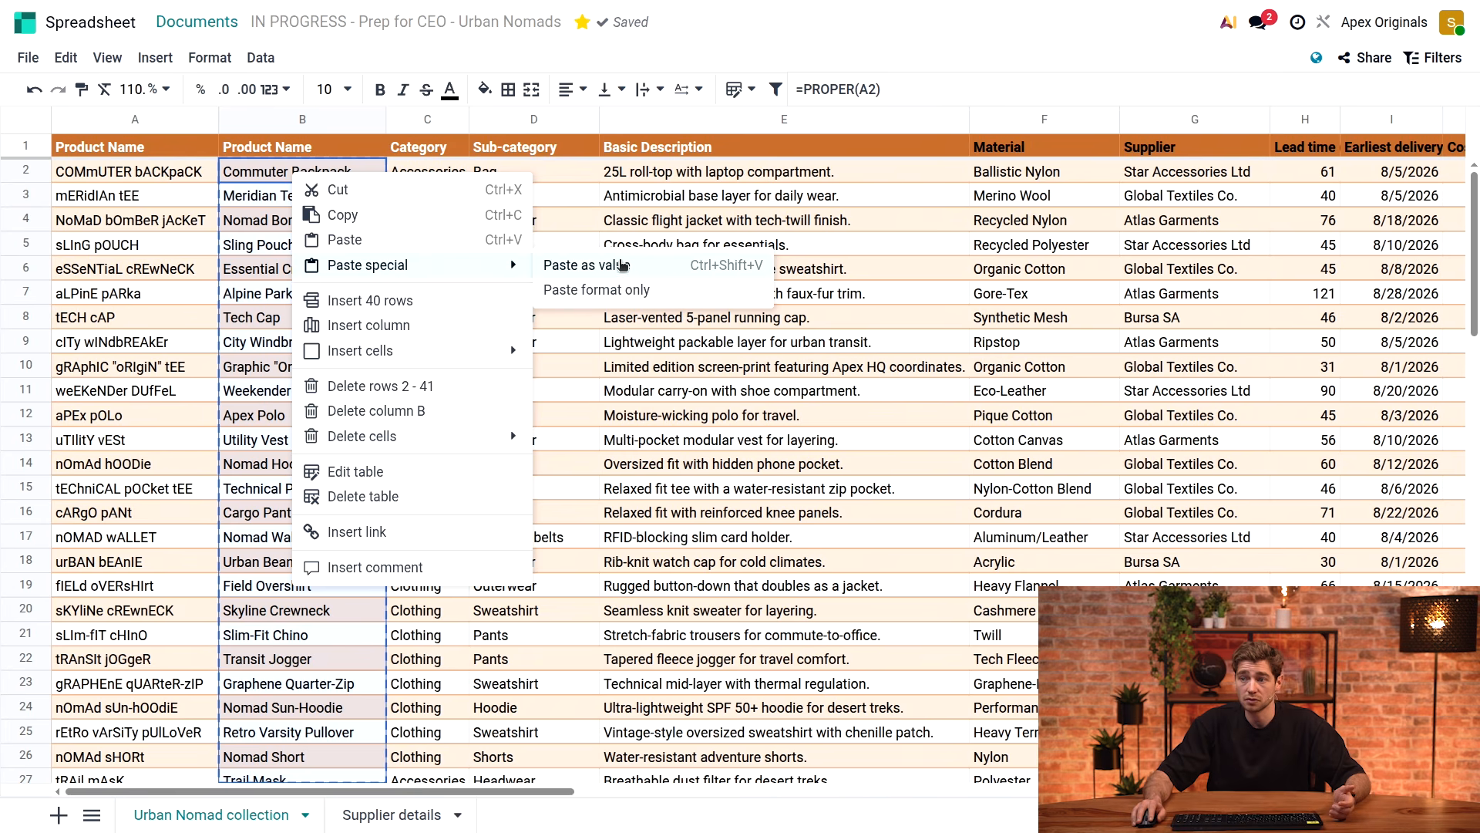
{"action": "left_click", "coordinate": [642, 276]}
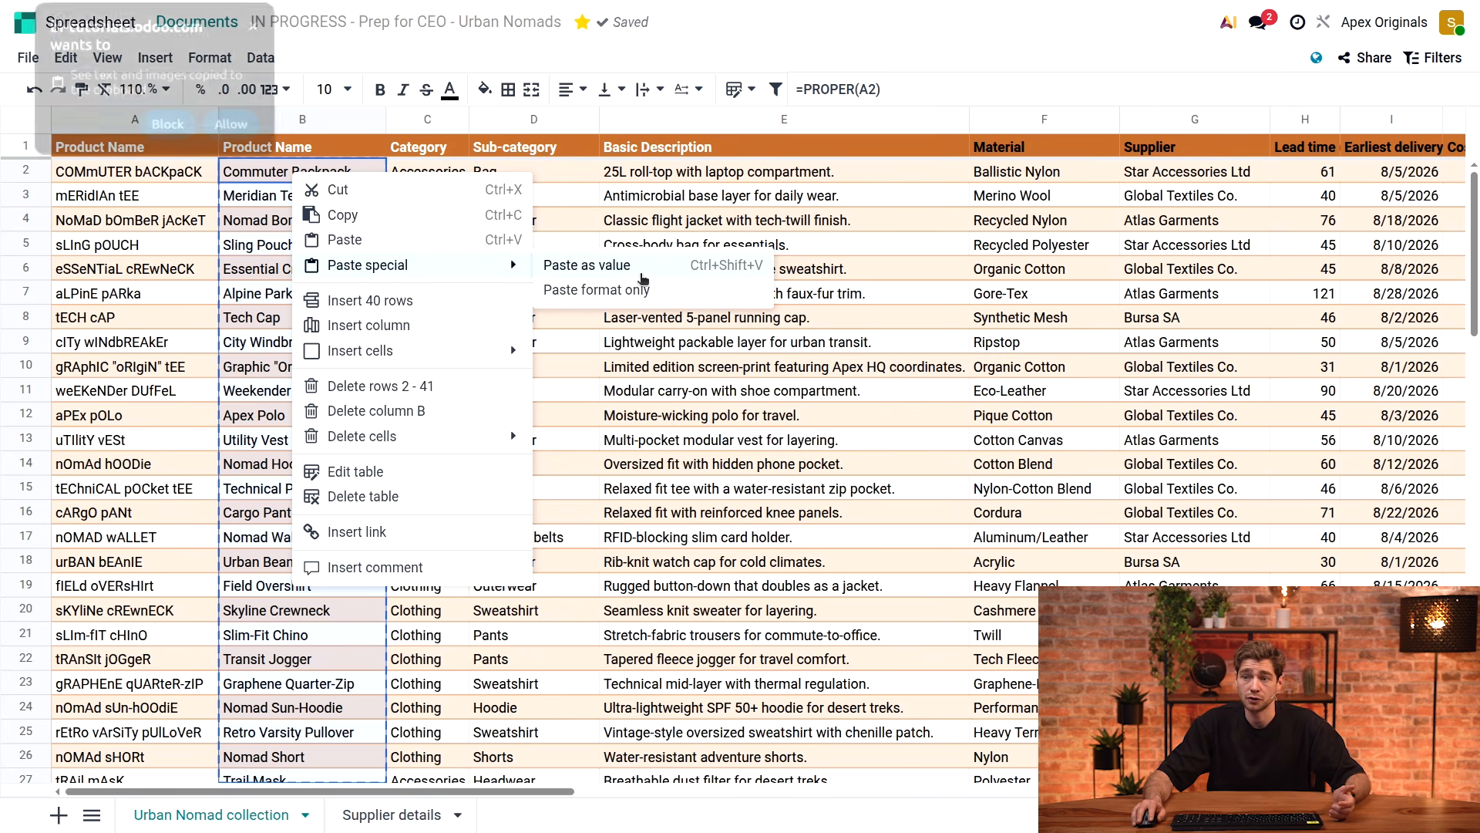
{"action": "left_click", "coordinate": [224, 126]}
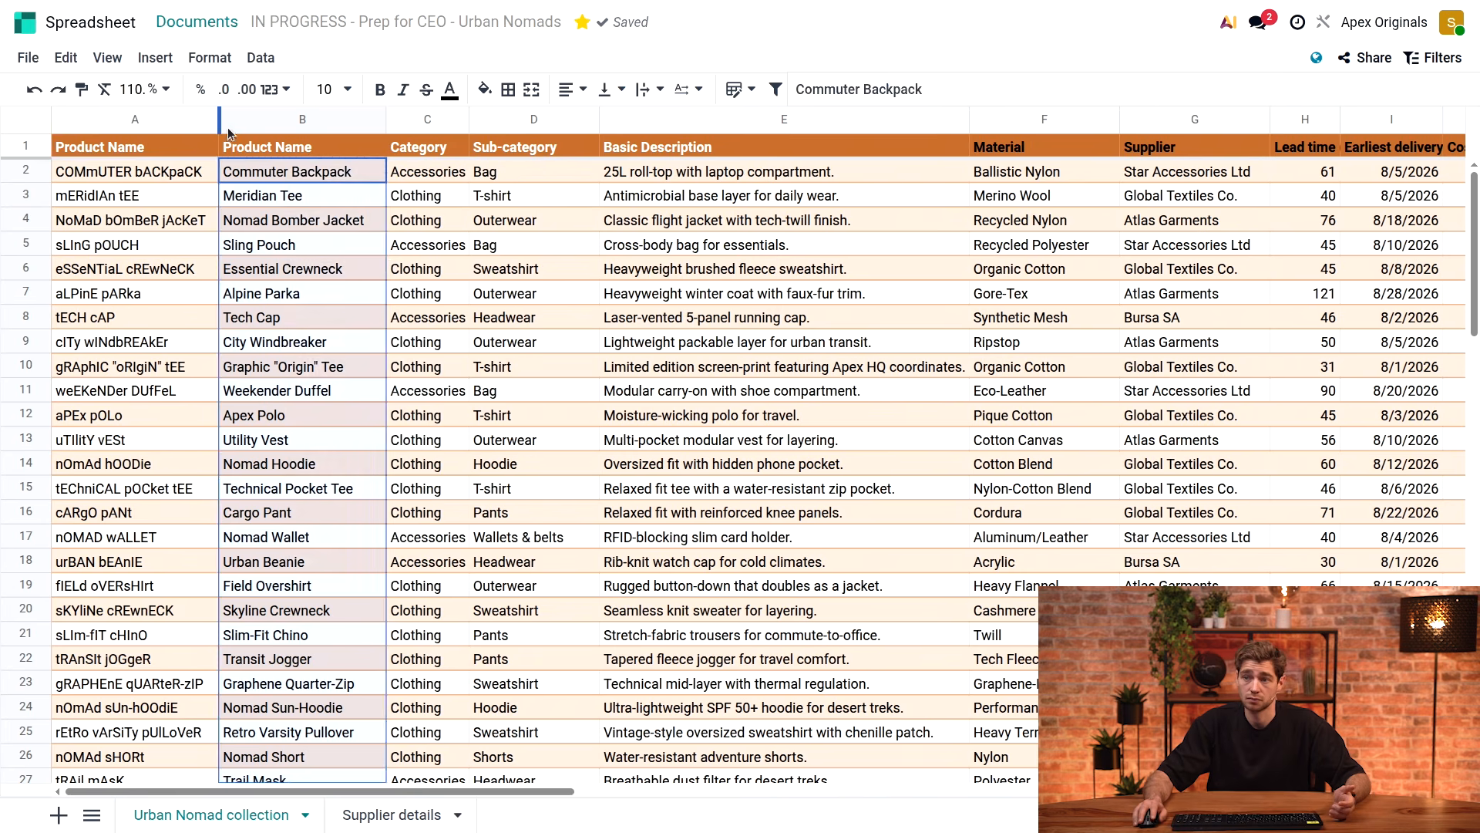
Delete column A with the irregularly capitalized product names, keeping the corrected Product Name column
{"action": "left_click", "coordinate": [358, 252]}
{"action": "scroll", "coordinate": [358, 252], "scroll_direction": "down", "scroll_amount": 3}
{"action": "scroll", "coordinate": [358, 252], "scroll_direction": "up", "scroll_amount": 3}
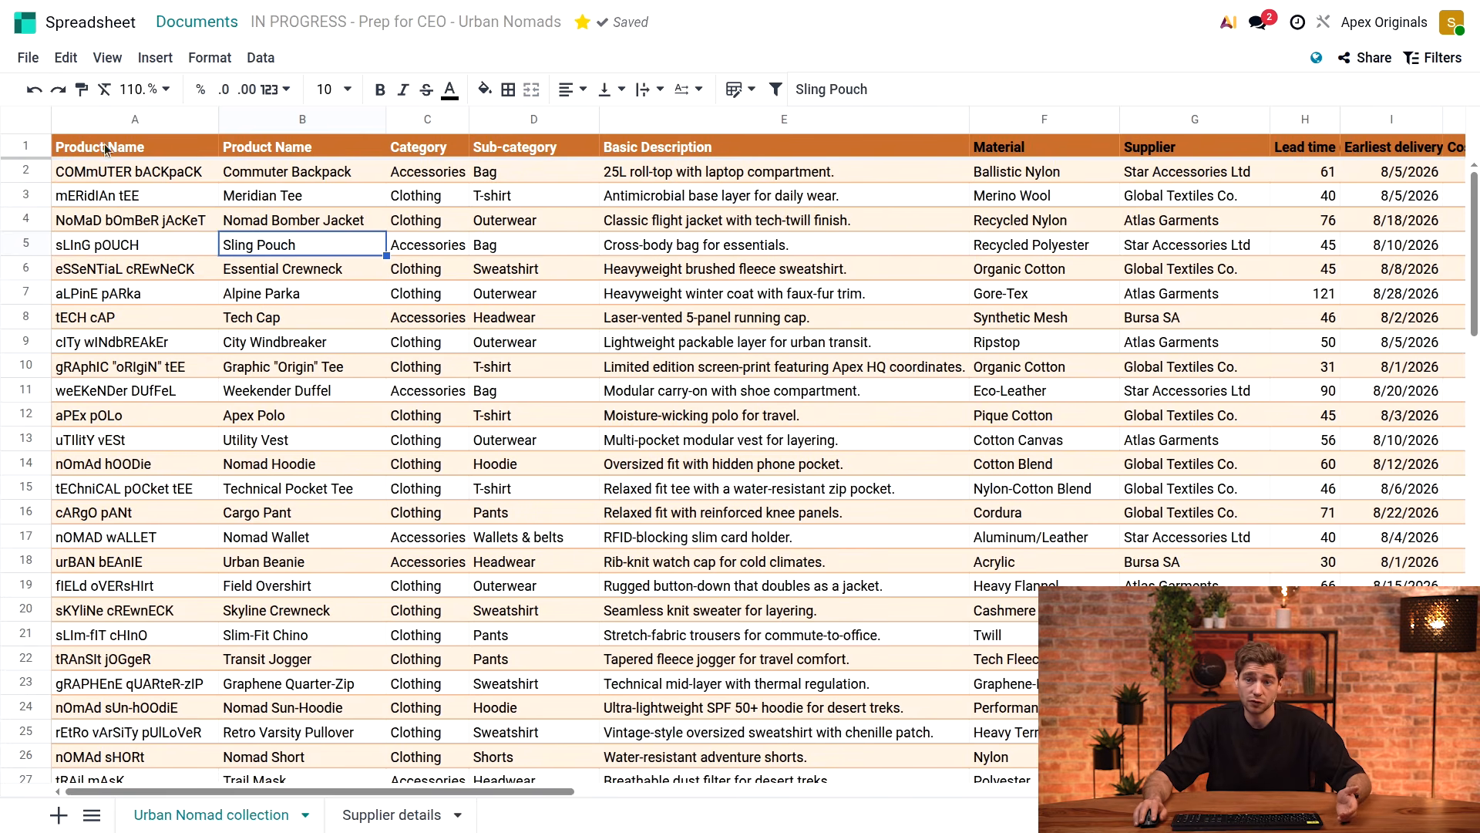
{"action": "right_click", "coordinate": [141, 117]}
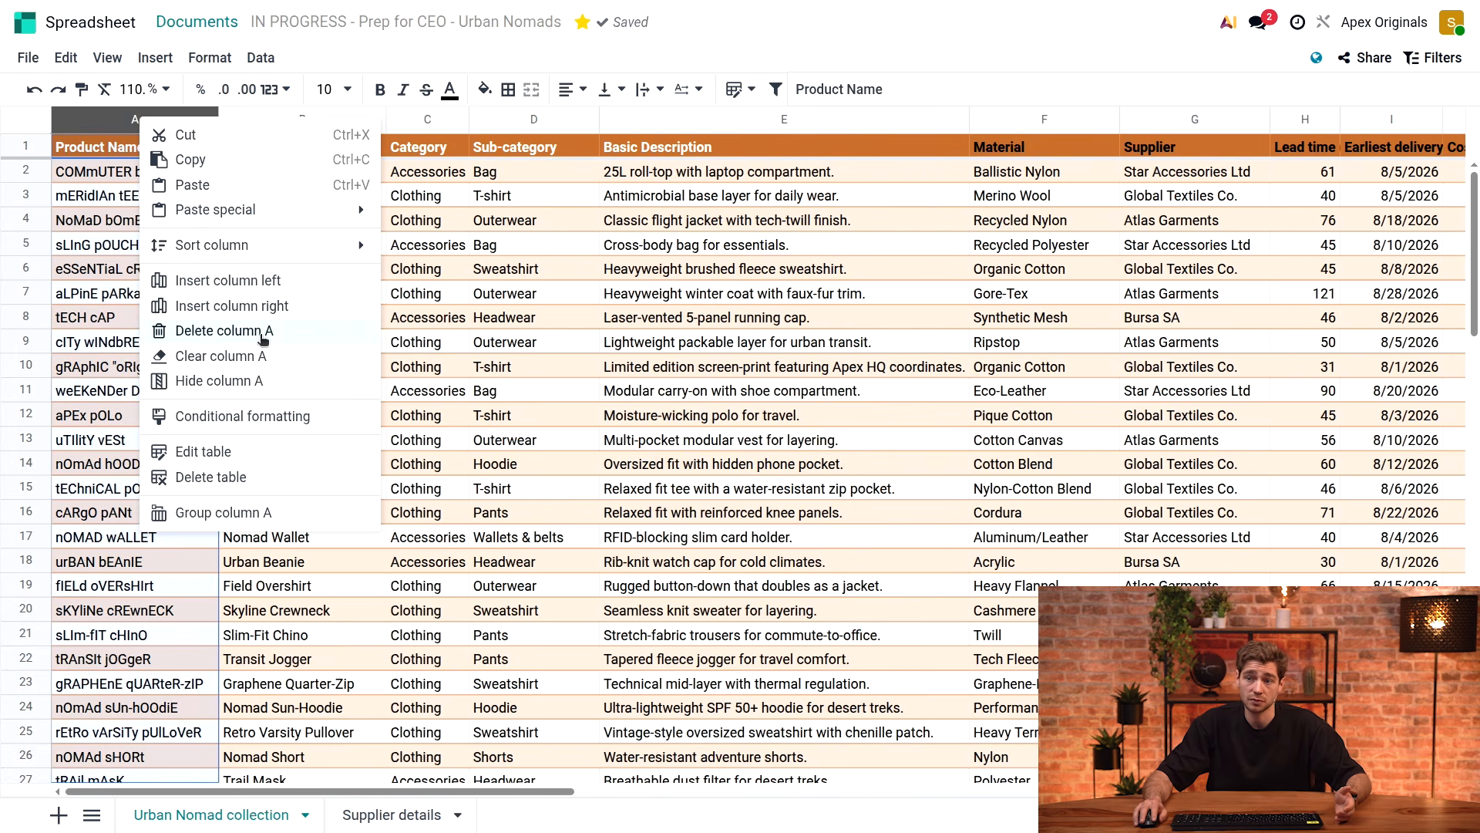
{"action": "left_click", "coordinate": [263, 342]}
{"action": "left_click", "coordinate": [447, 342]}
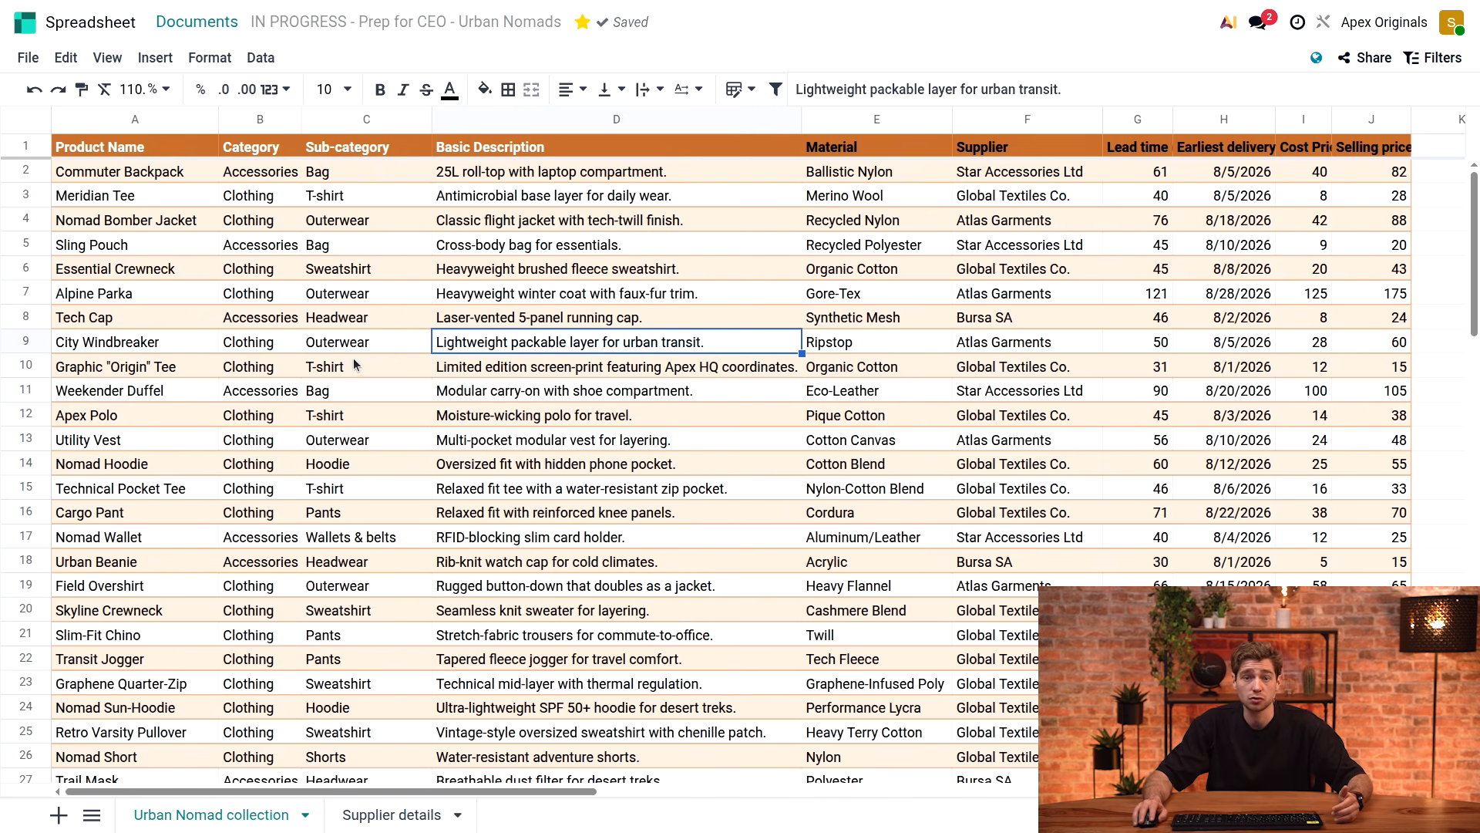
Freeze the first column so the product names stay in place when scrolling sideways
{"action": "left_click", "coordinate": [108, 57]}
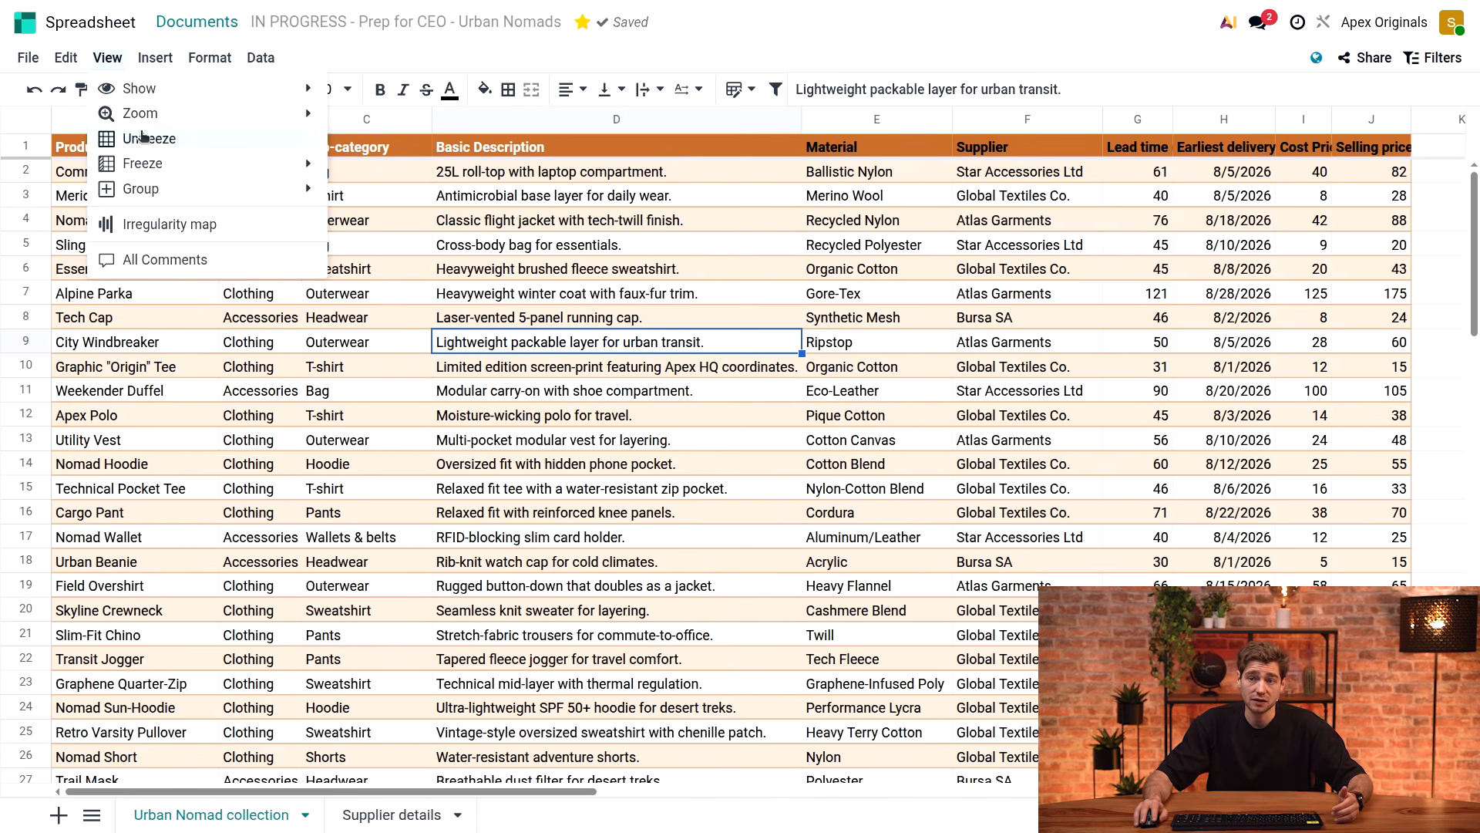
{"action": "mouse_move", "coordinate": [177, 163]}
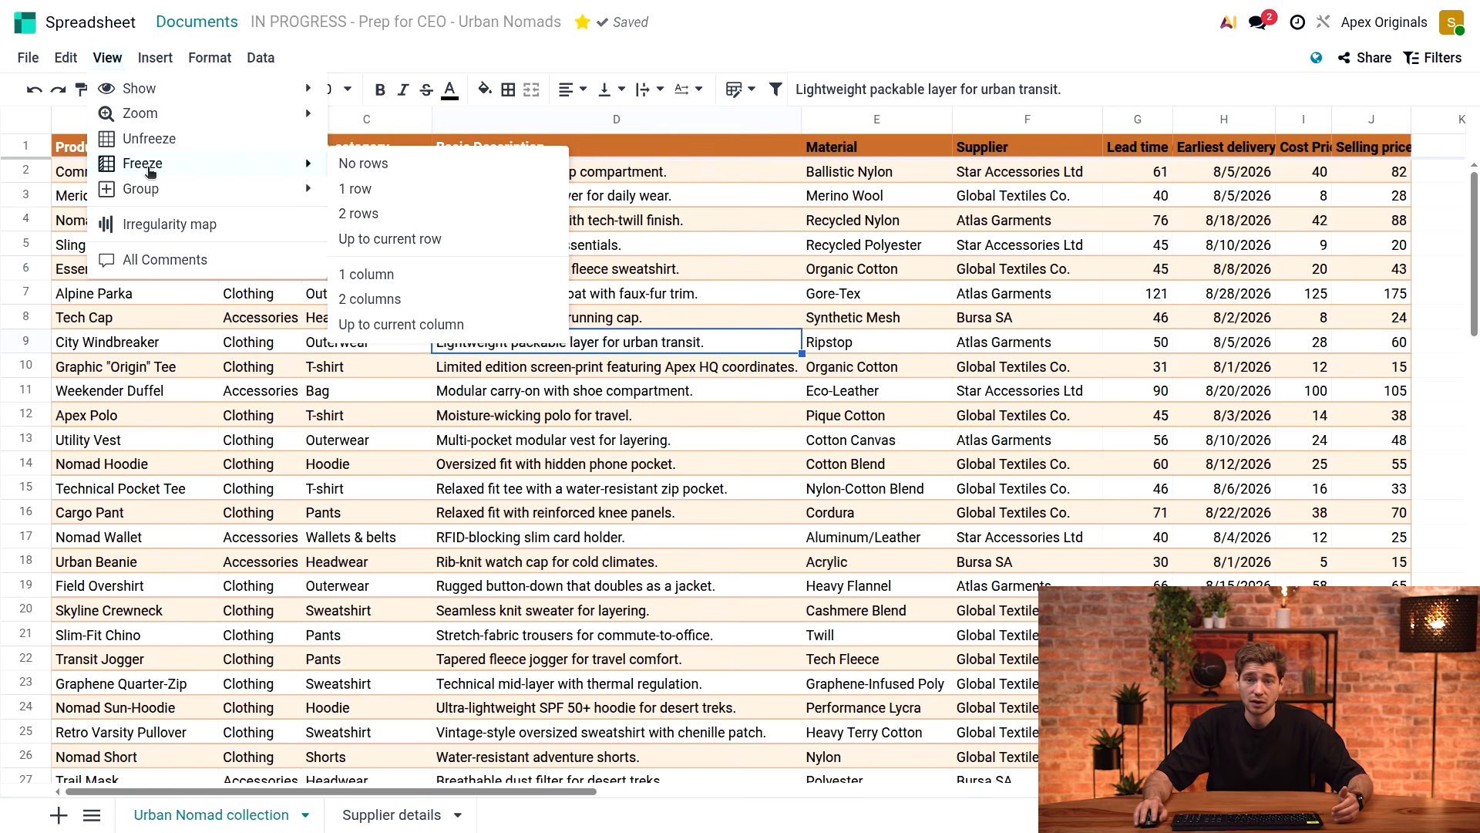
{"action": "left_click", "coordinate": [439, 274]}
{"action": "left_click", "coordinate": [437, 290]}
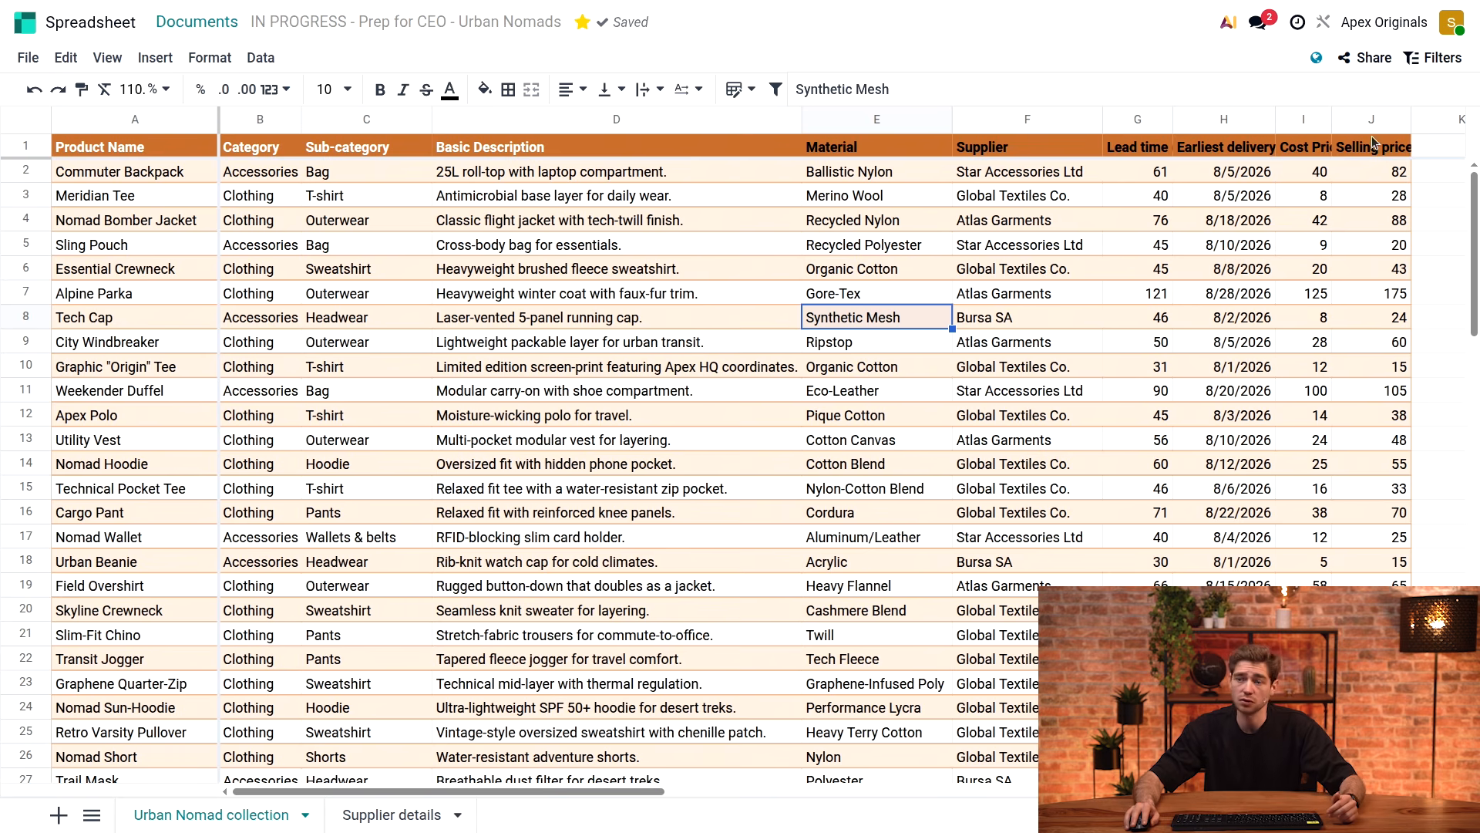
Wrap the text of the header row so the long column titles fit without widening their columns
{"action": "left_click_drag", "start_coordinate": [1172, 118], "coordinate": [1306, 118]}
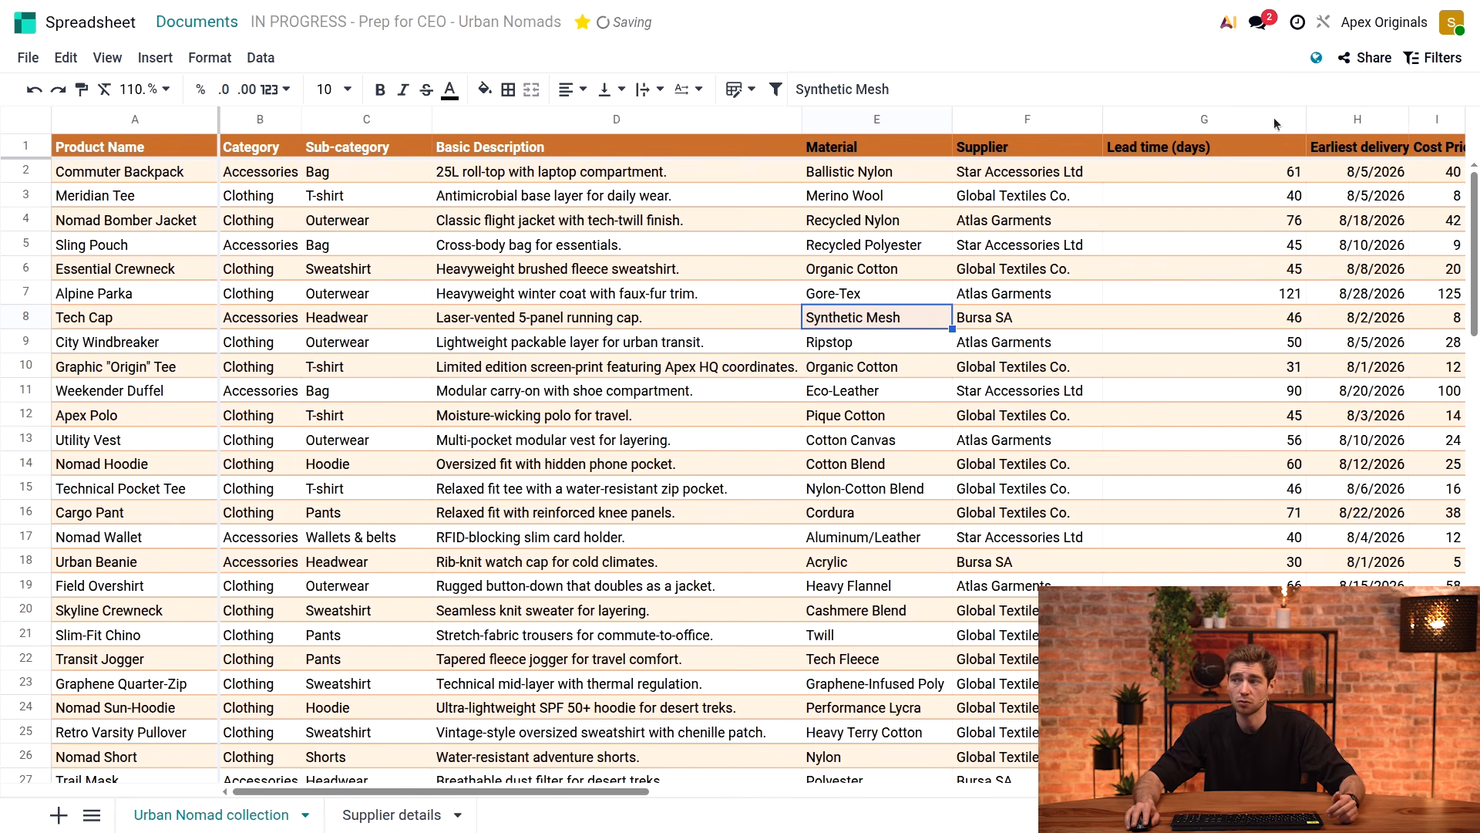
{"action": "left_click", "coordinate": [34, 90]}
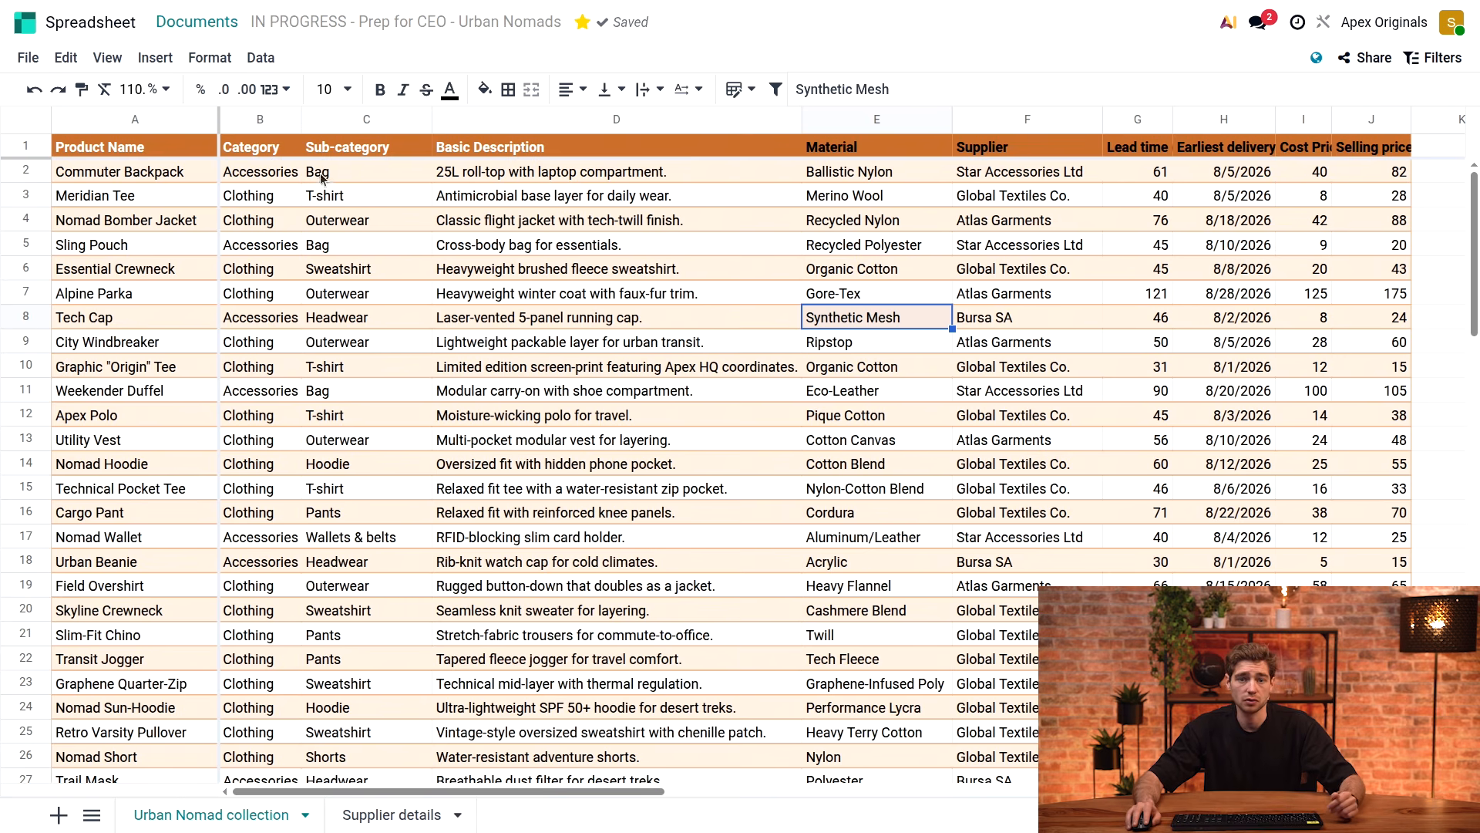
{"action": "left_click", "coordinate": [32, 147]}
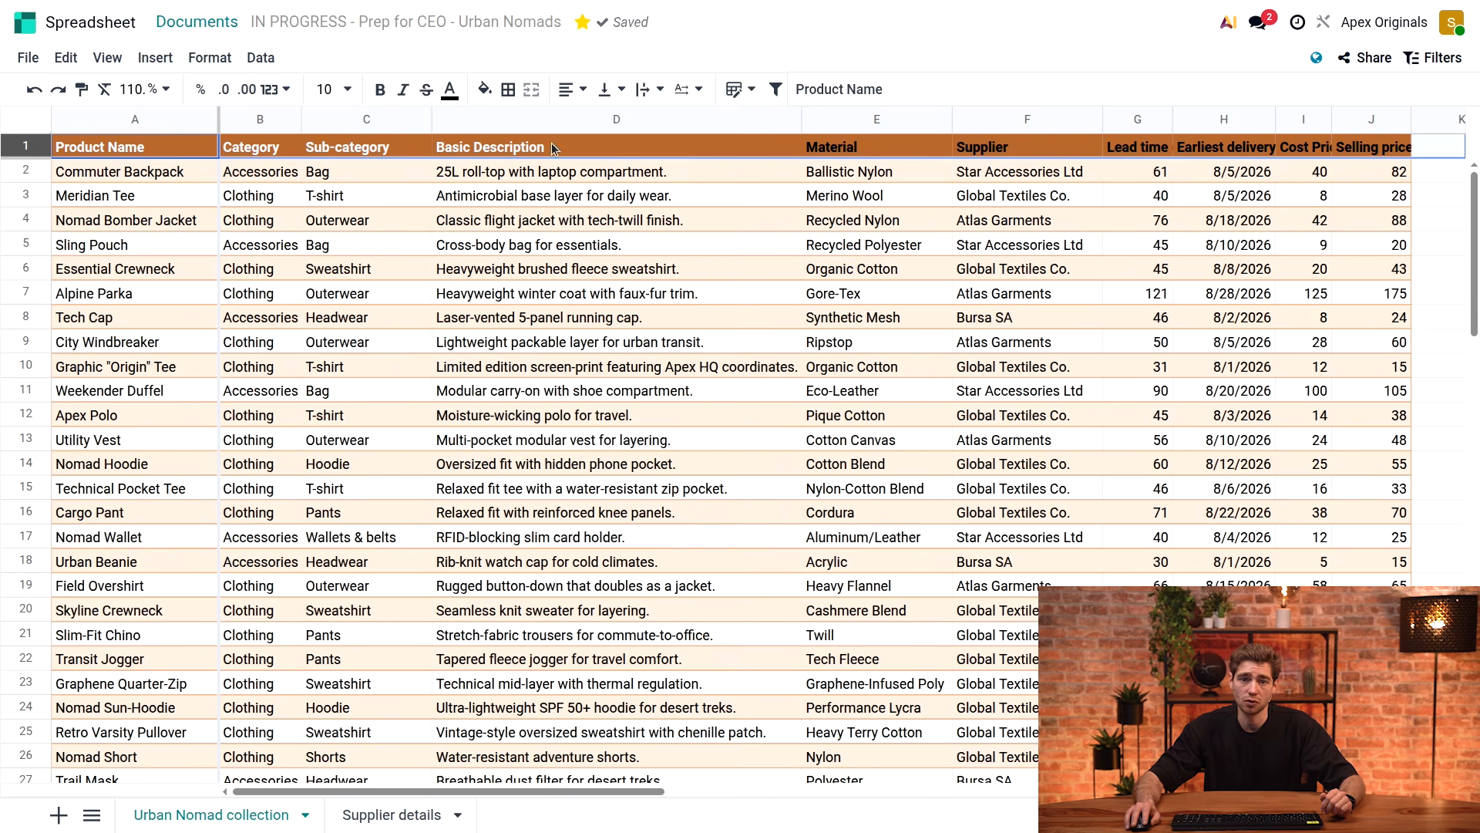
{"action": "left_click", "coordinate": [660, 91]}
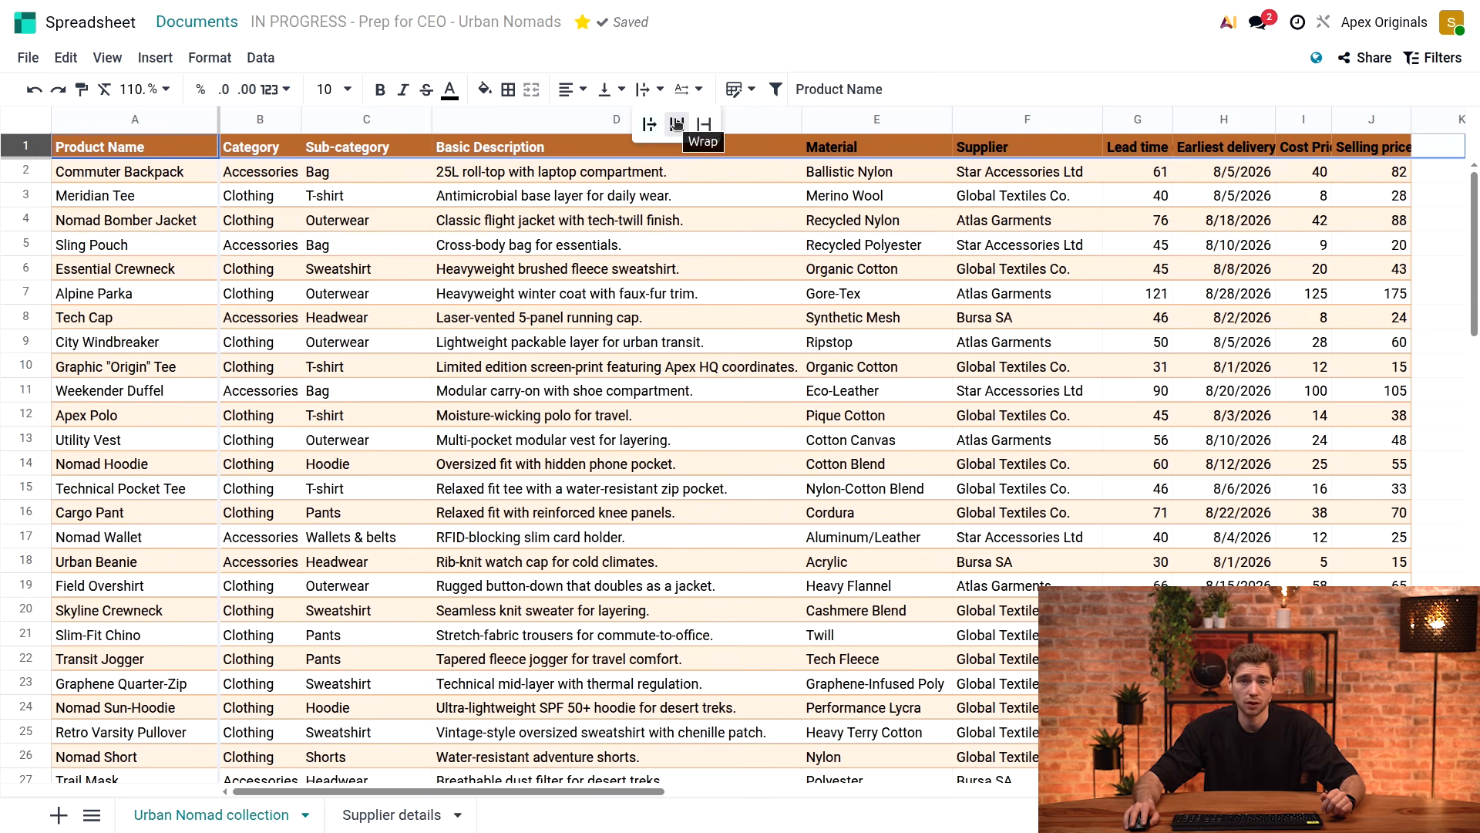
{"action": "left_click", "coordinate": [677, 124]}
{"action": "left_click", "coordinate": [1149, 380]}
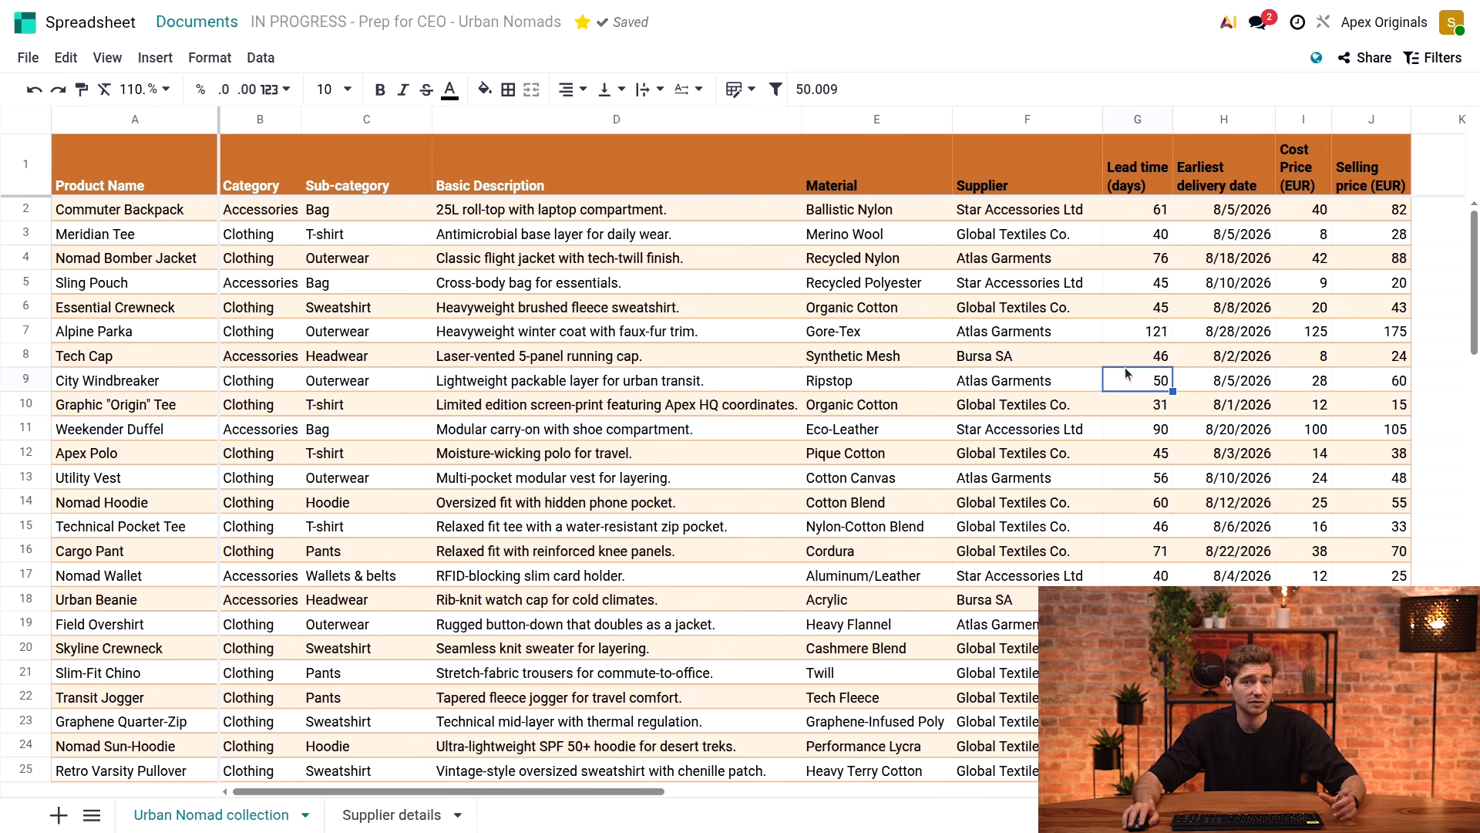
{"action": "left_click", "coordinate": [1230, 314]}
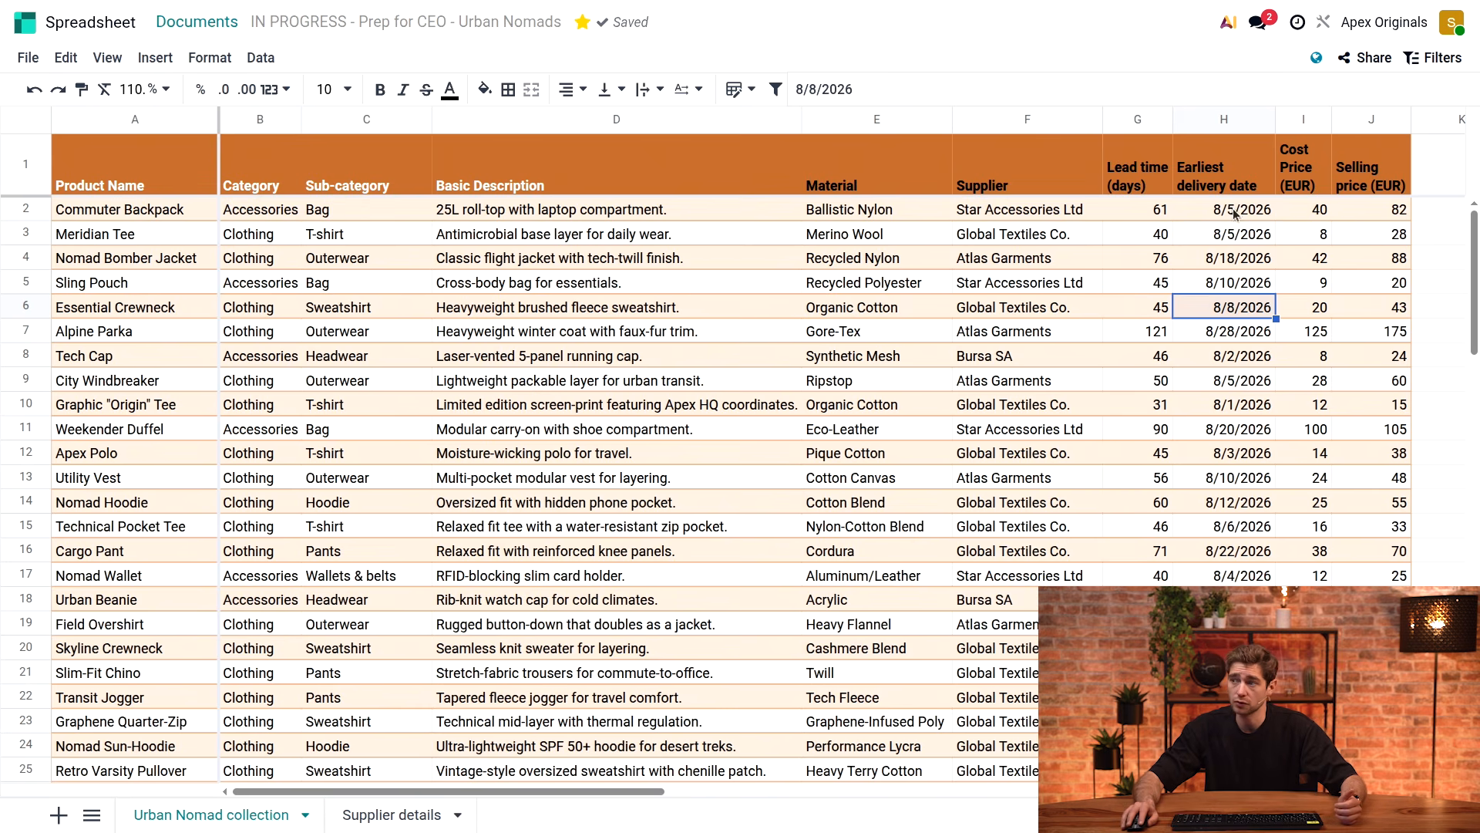
Change the spreadsheet's locale to English (UK) so the delivery dates follow the British format
{"action": "mouse_move", "coordinate": [1316, 64]}
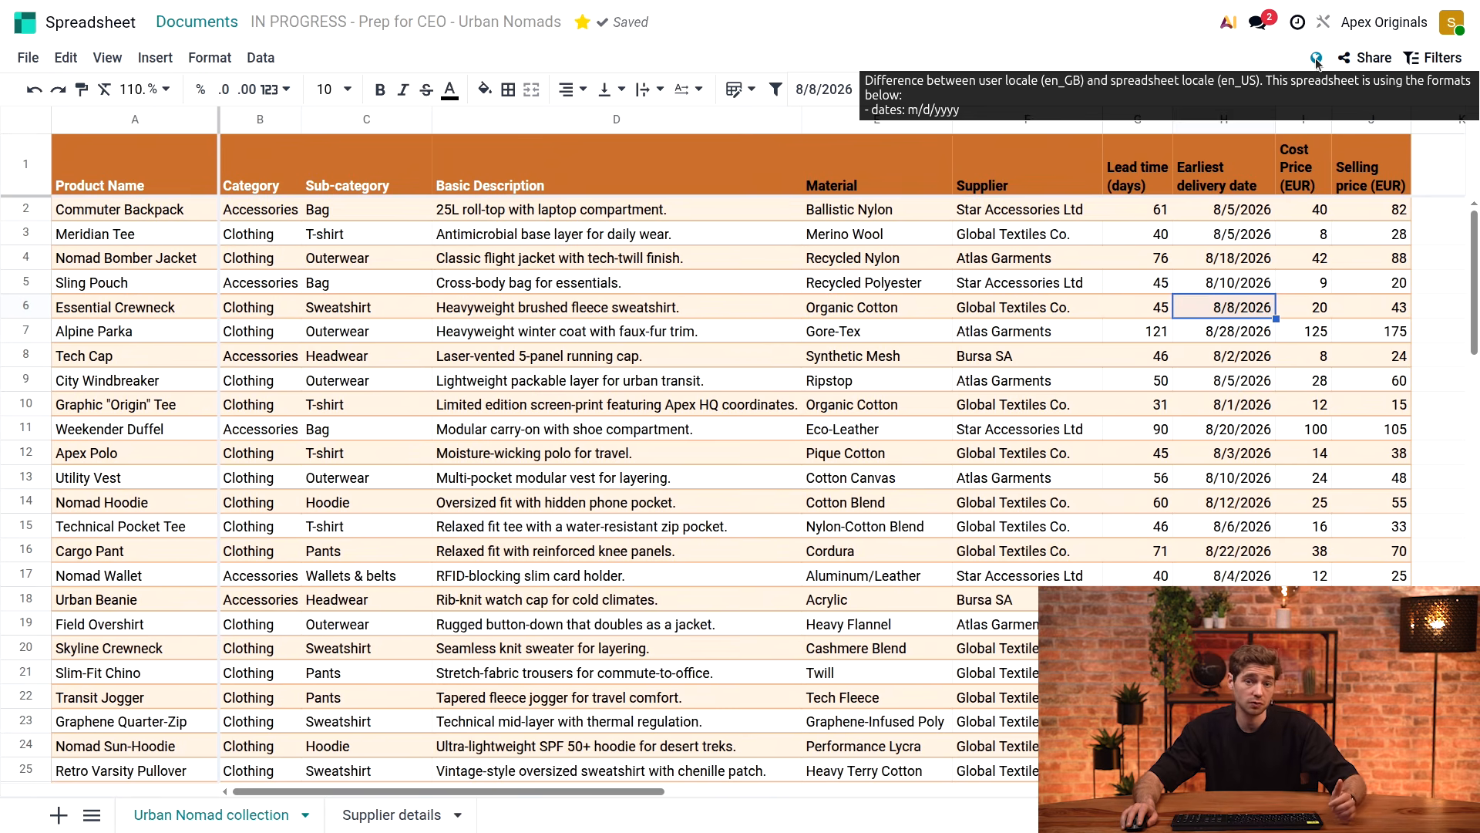
{"action": "left_click", "coordinate": [27, 57]}
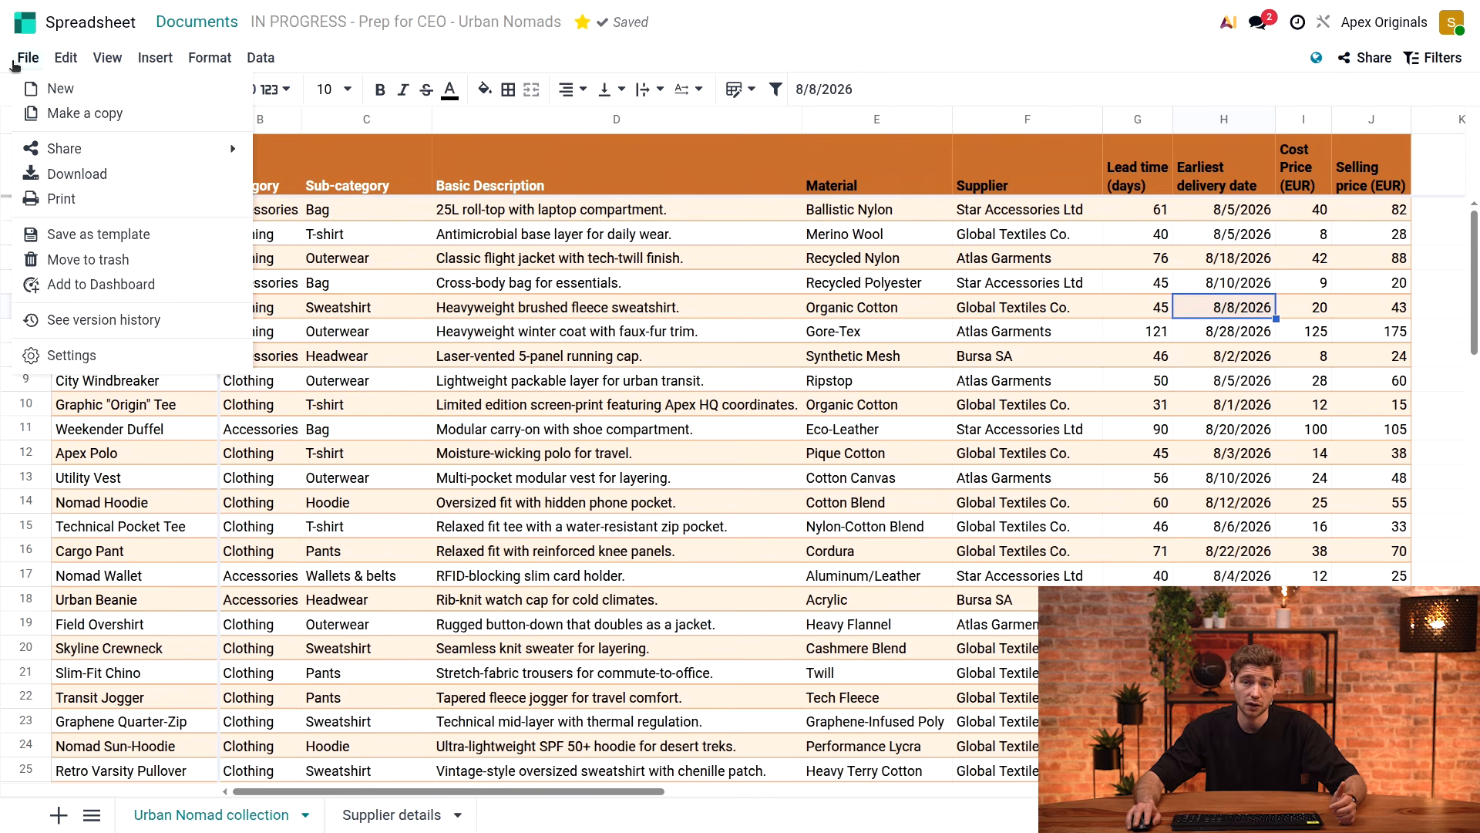
{"action": "left_click", "coordinate": [73, 354]}
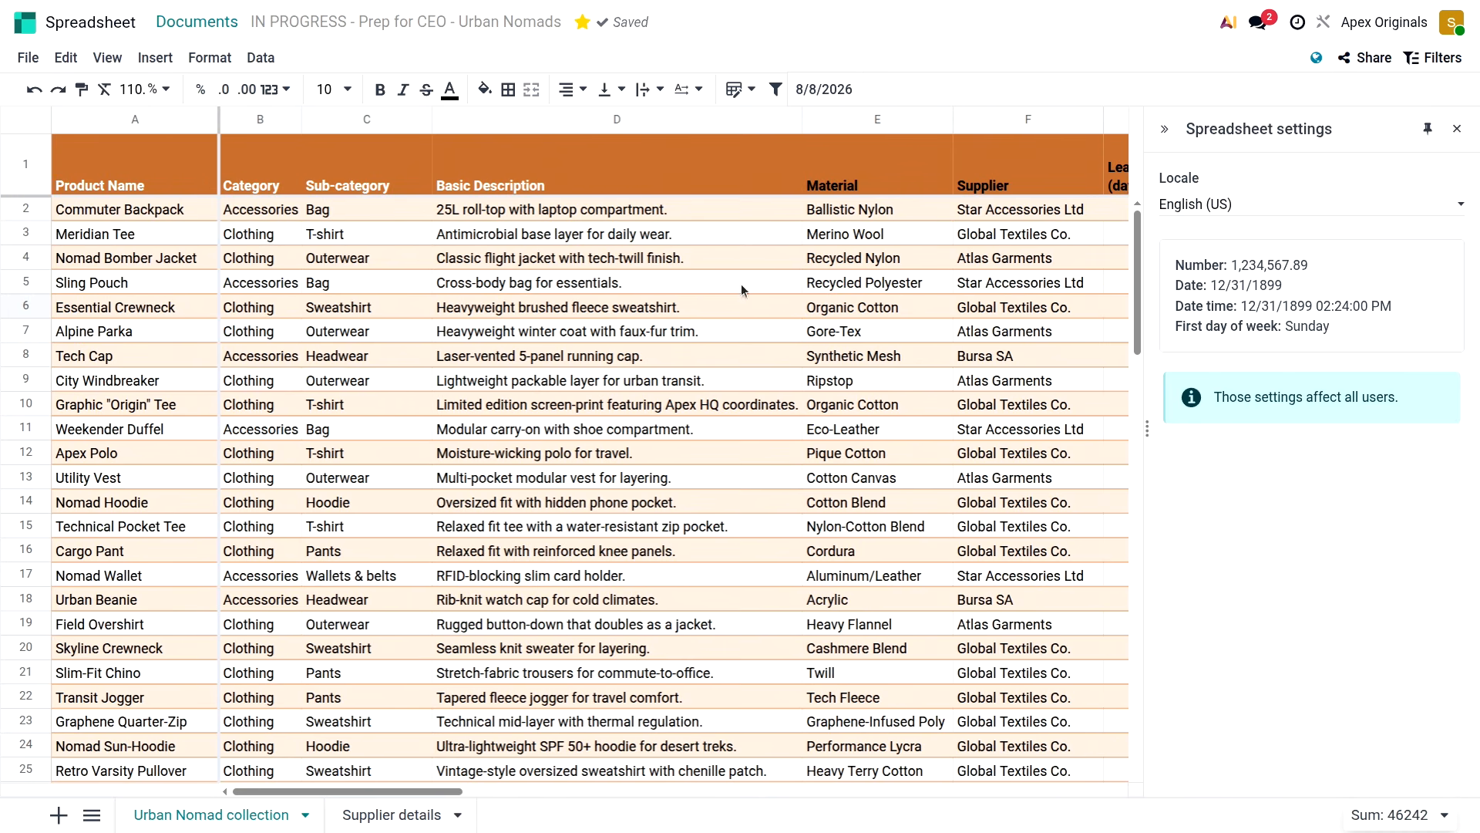
{"action": "left_click", "coordinate": [1262, 200]}
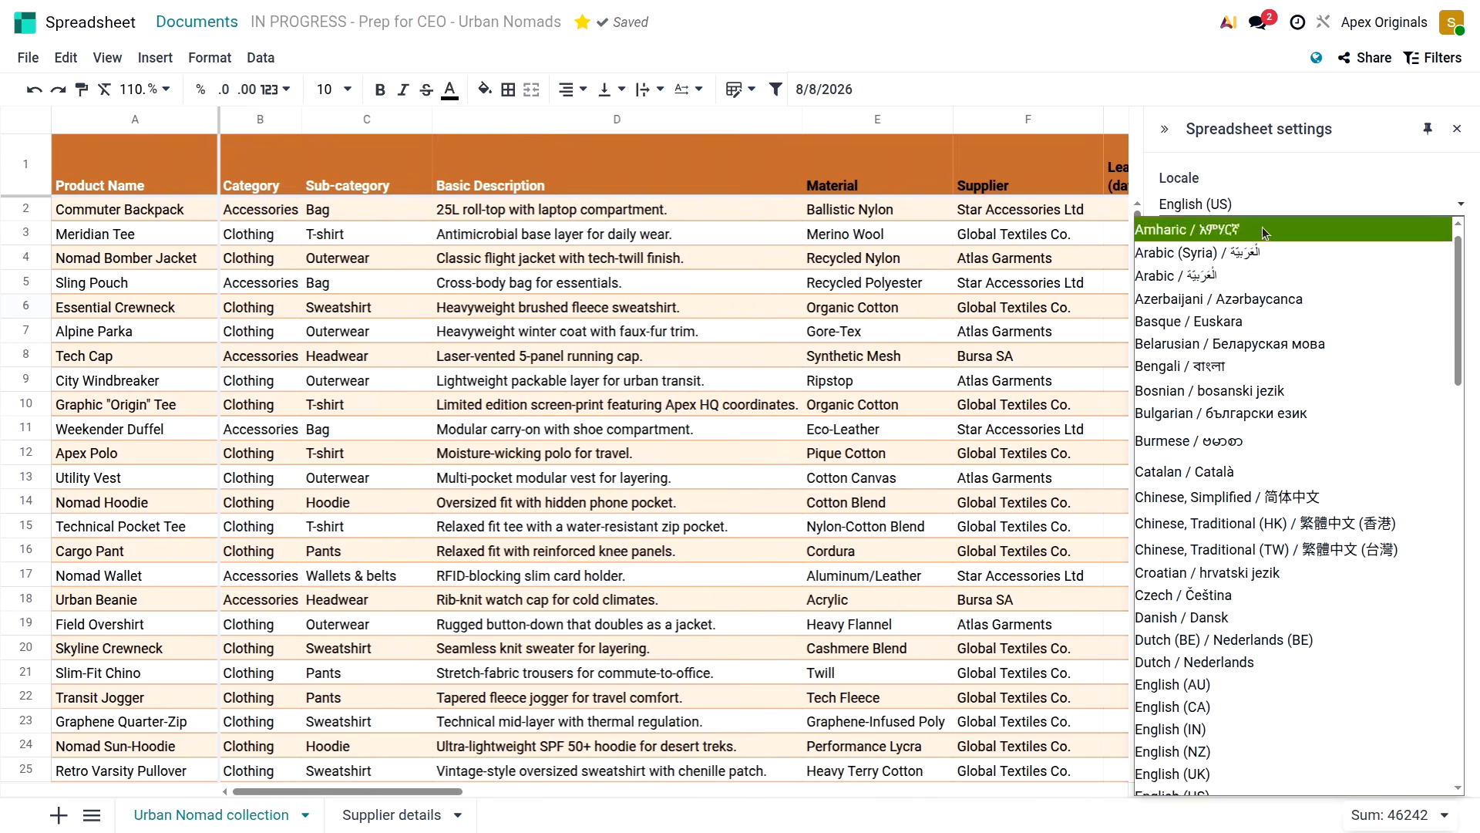
{"action": "left_click", "coordinate": [1255, 770]}
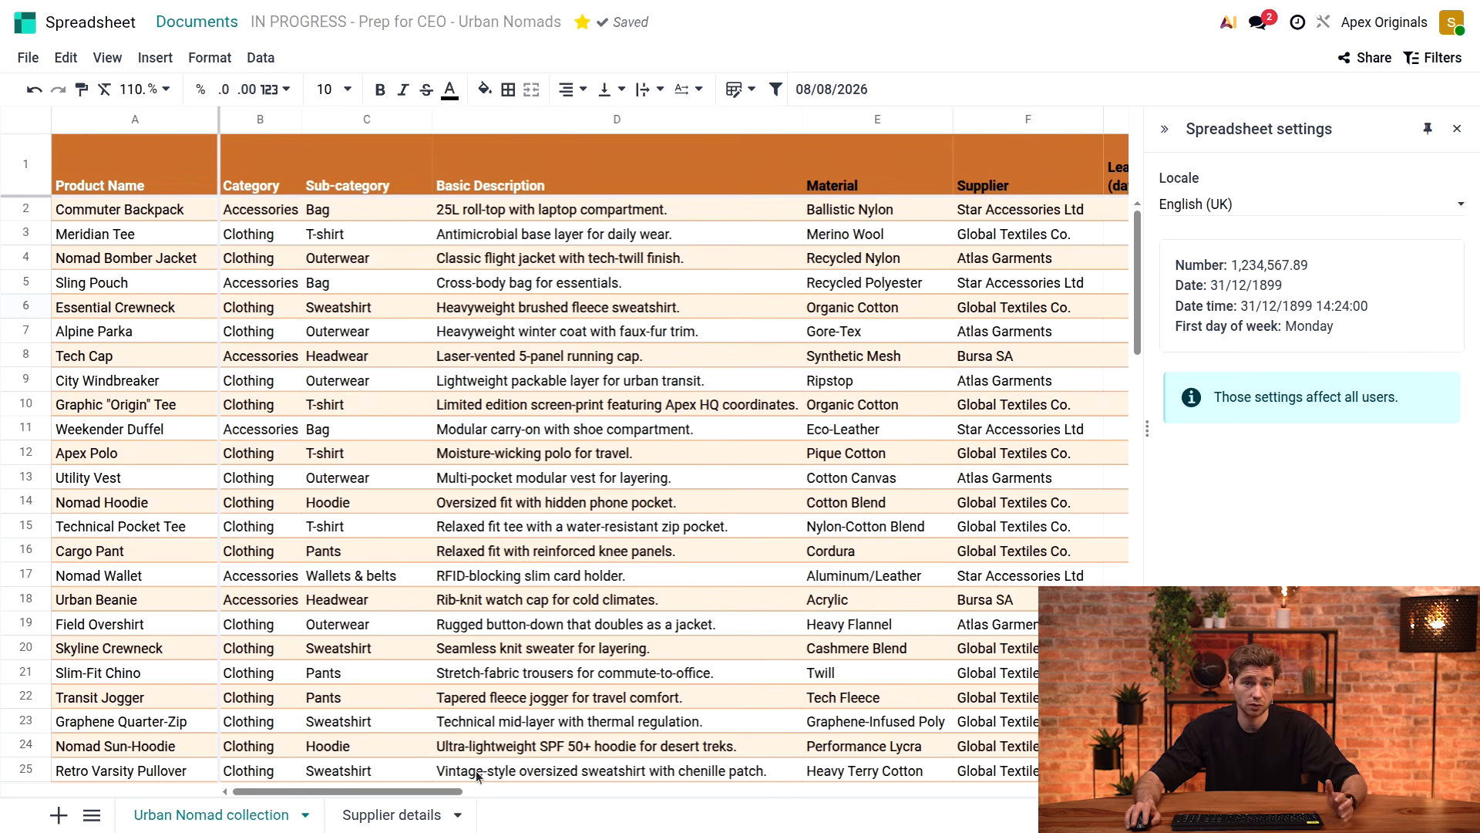
{"action": "left_click_drag", "start_coordinate": [439, 792], "coordinate": [639, 810]}
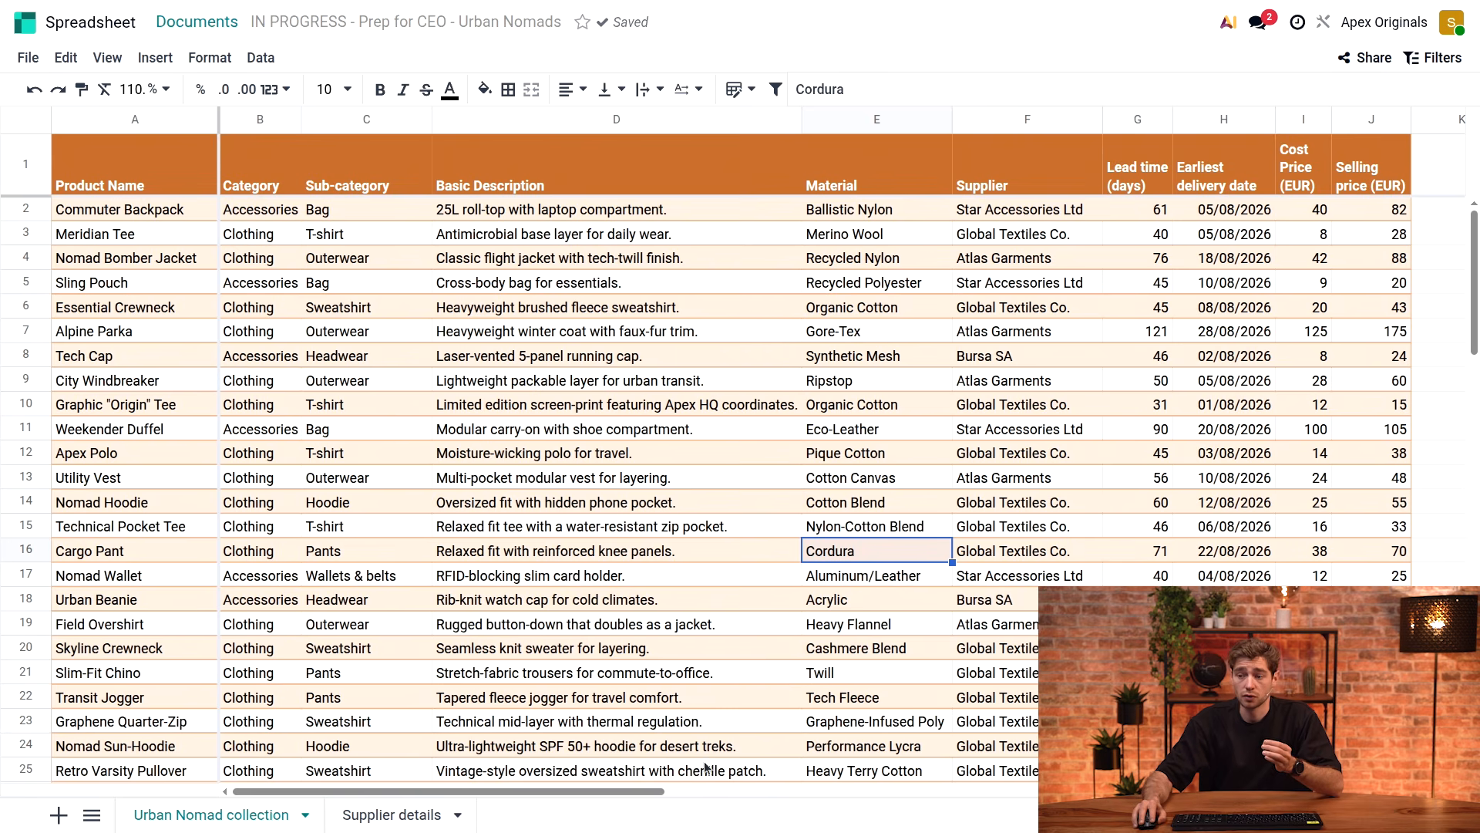
Add a new column header reading PROFIT % in cell K1, beside the selling price
{"action": "left_click_drag", "start_coordinate": [625, 794], "coordinate": [722, 794]}
{"action": "left_click", "coordinate": [1173, 183]}
{"action": "type", "text": "PROFIT %"}
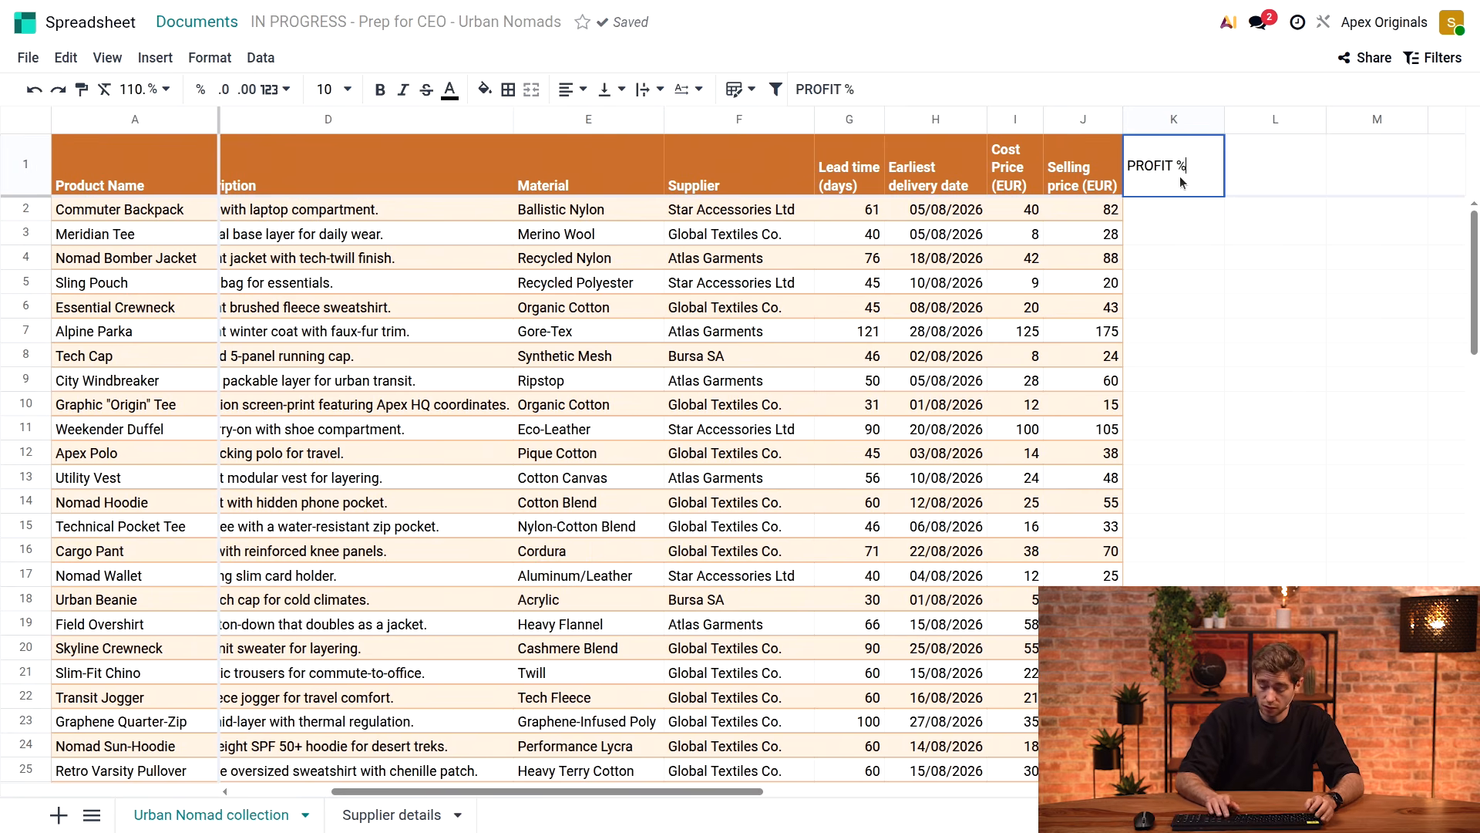
{"action": "key", "text": "Return"}
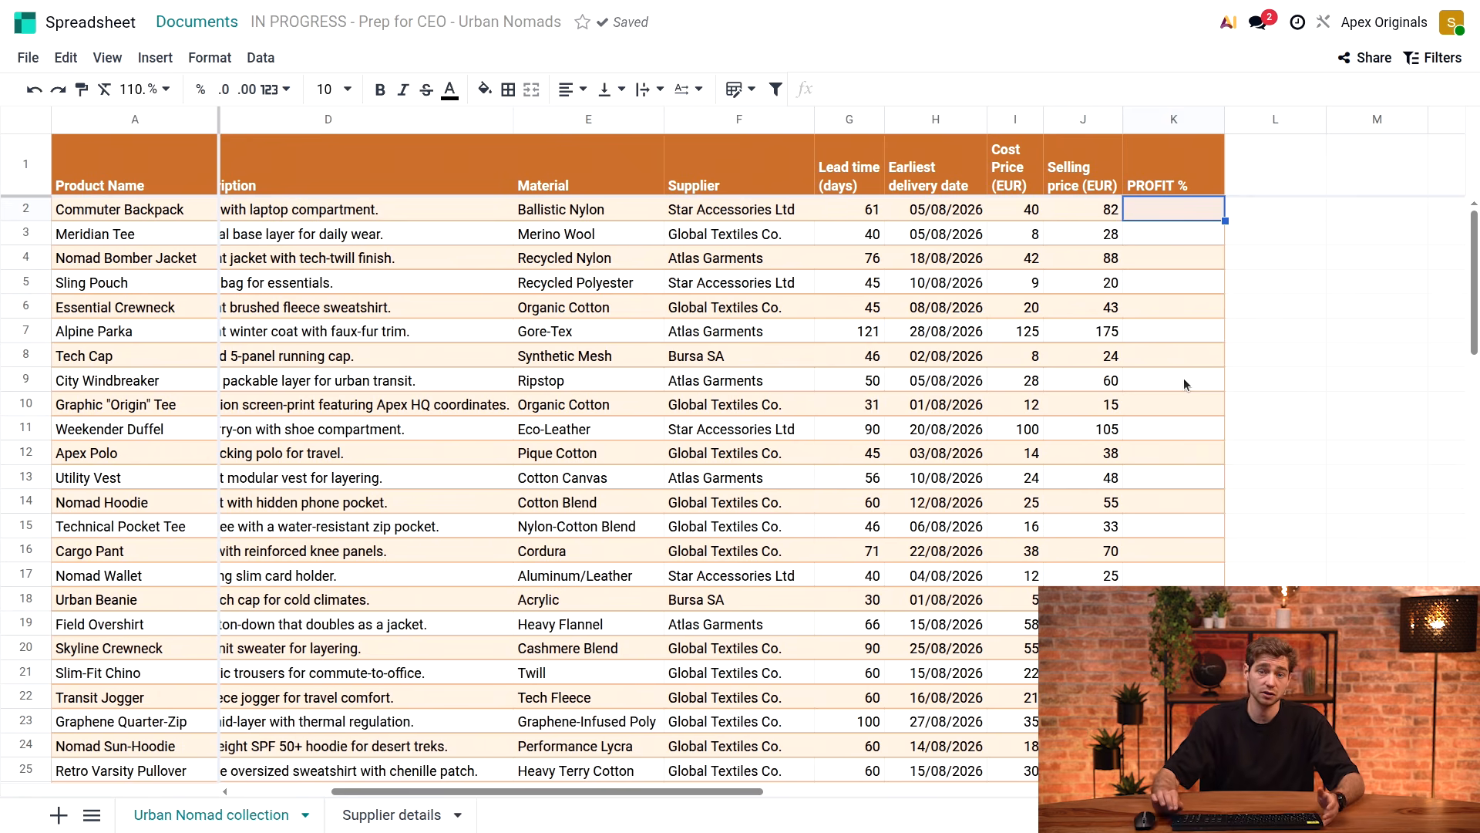
Calculate the profit margin in K2 with =(J2-I2)/J2 and fill the formula down the PROFIT % column
{"action": "type", "text": "="}
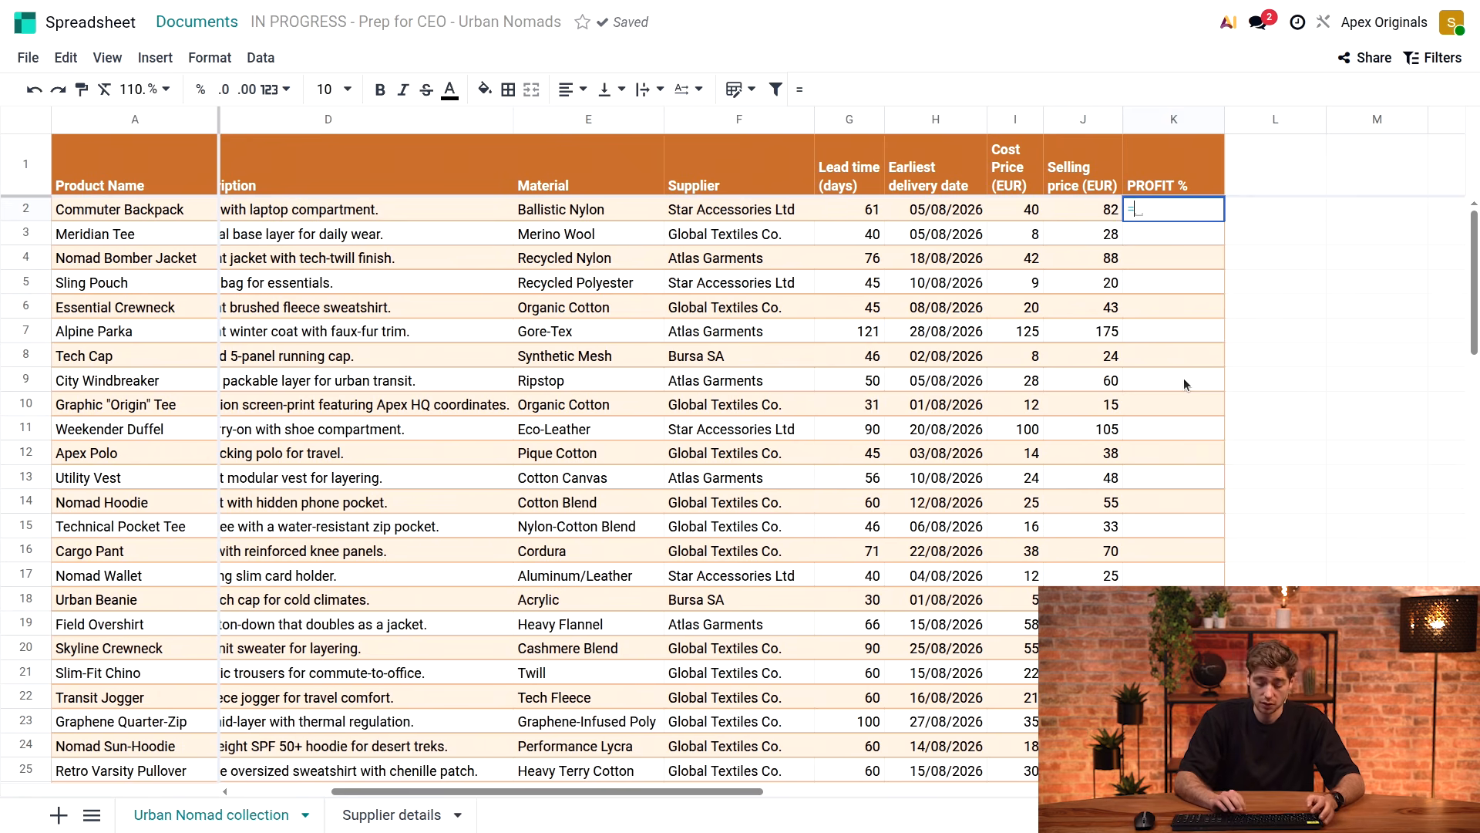
{"action": "type", "text": "("}
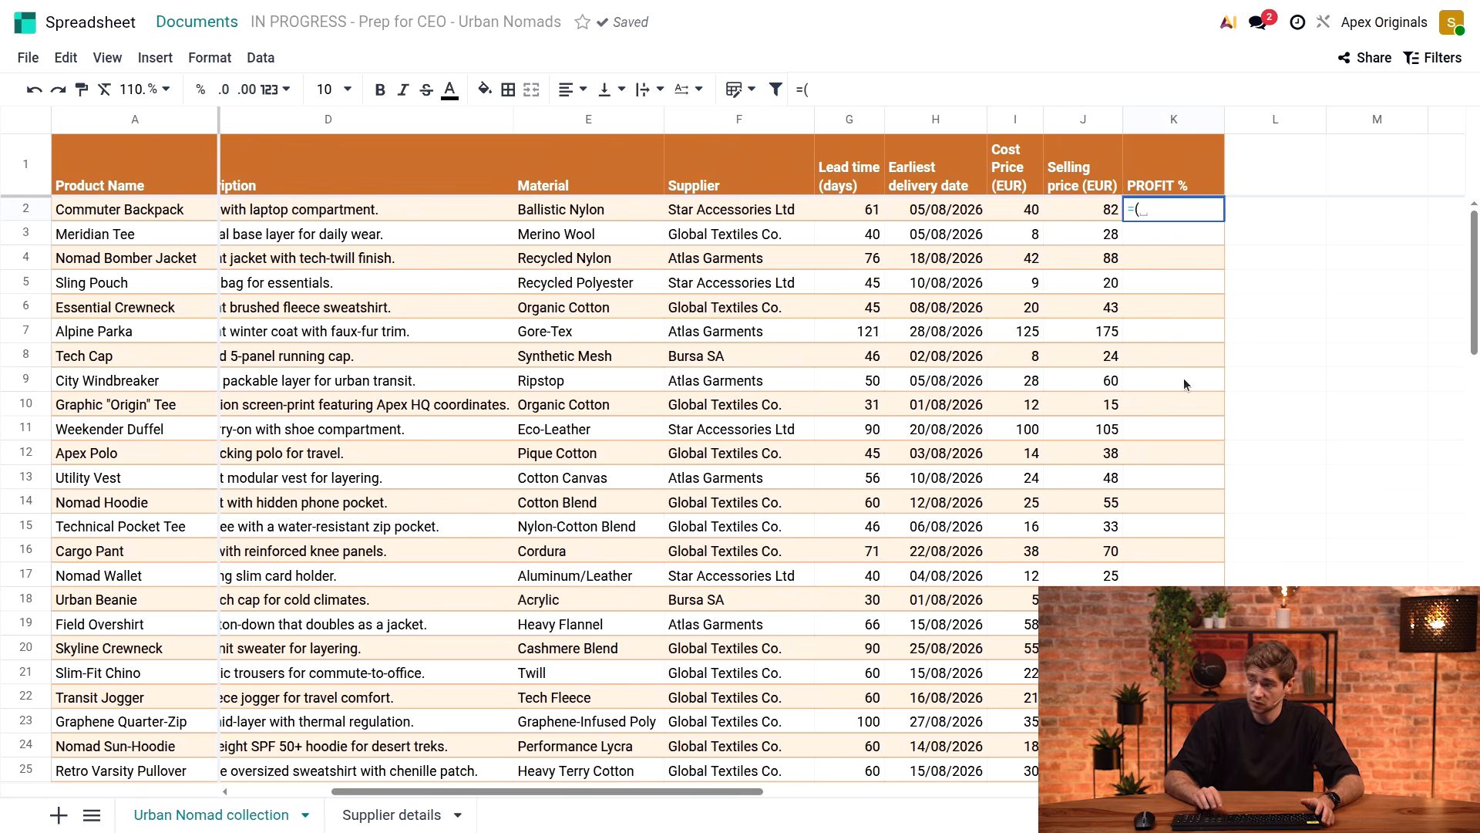
{"action": "type", "text": "J2-J2"}
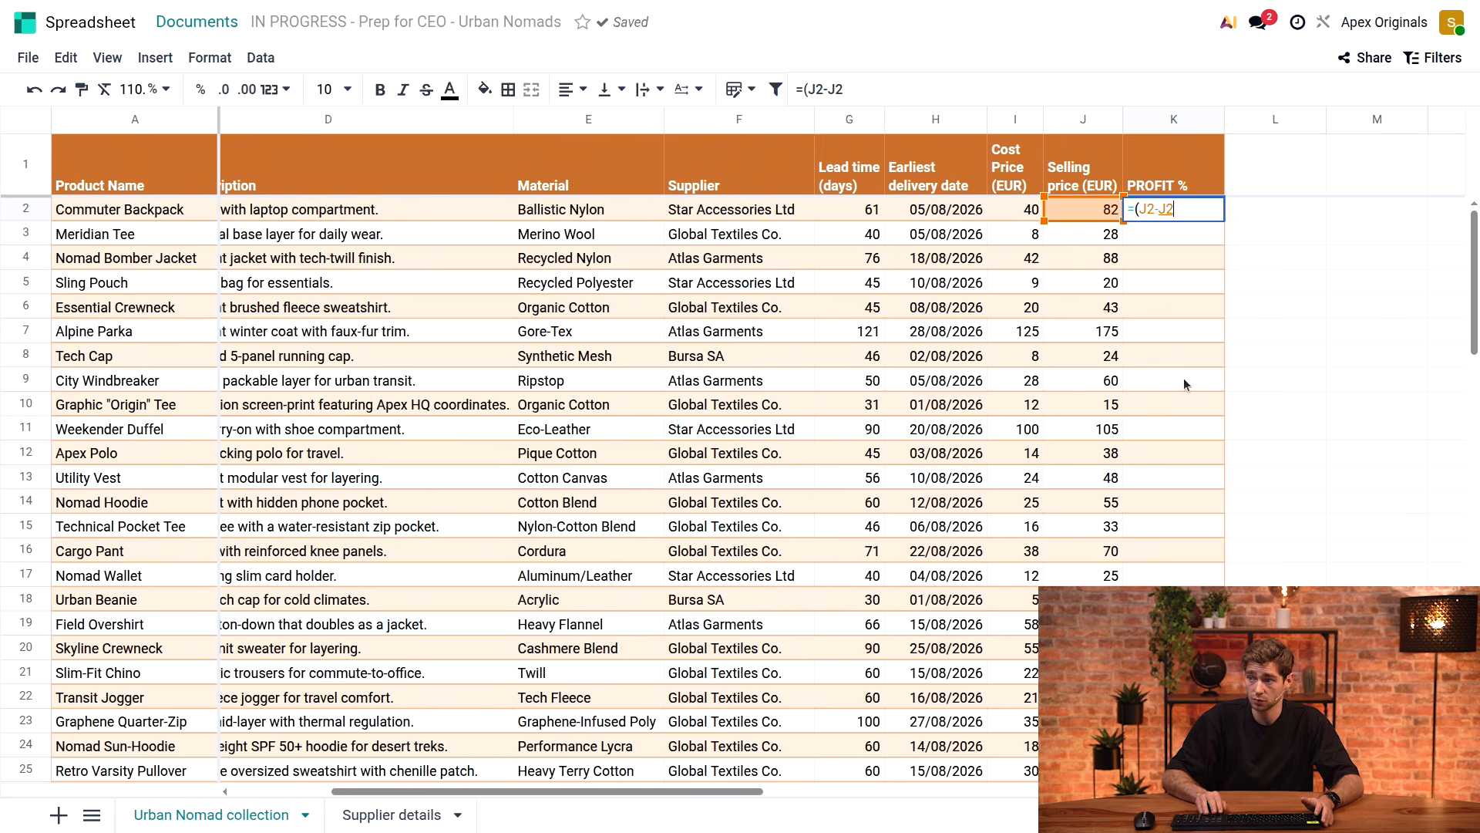
{"action": "key", "text": "BackSpace"}
{"action": "key", "text": "BackSpace"}
{"action": "type", "text": "I2)/"}
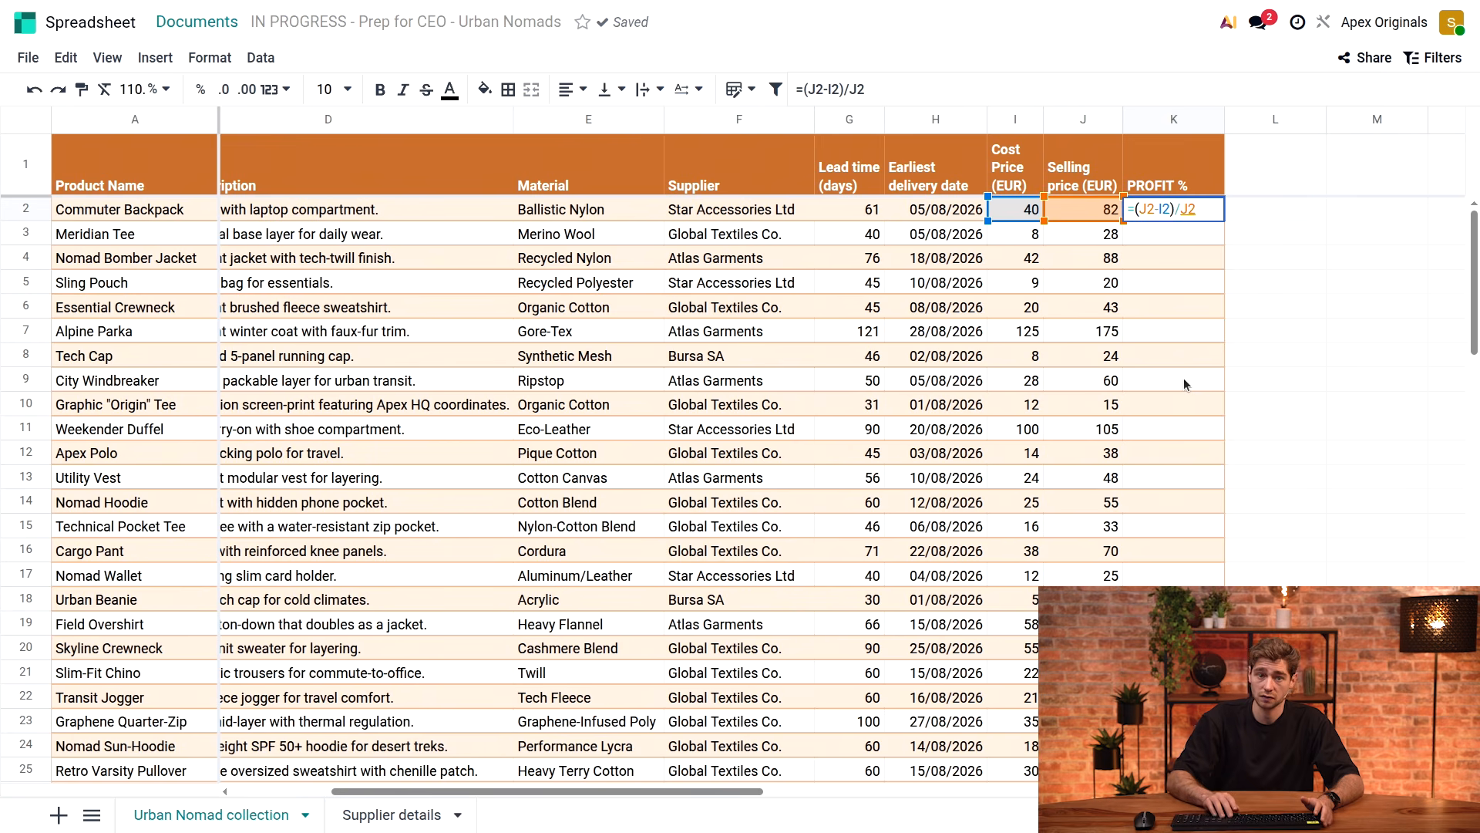
{"action": "key", "text": "Return"}
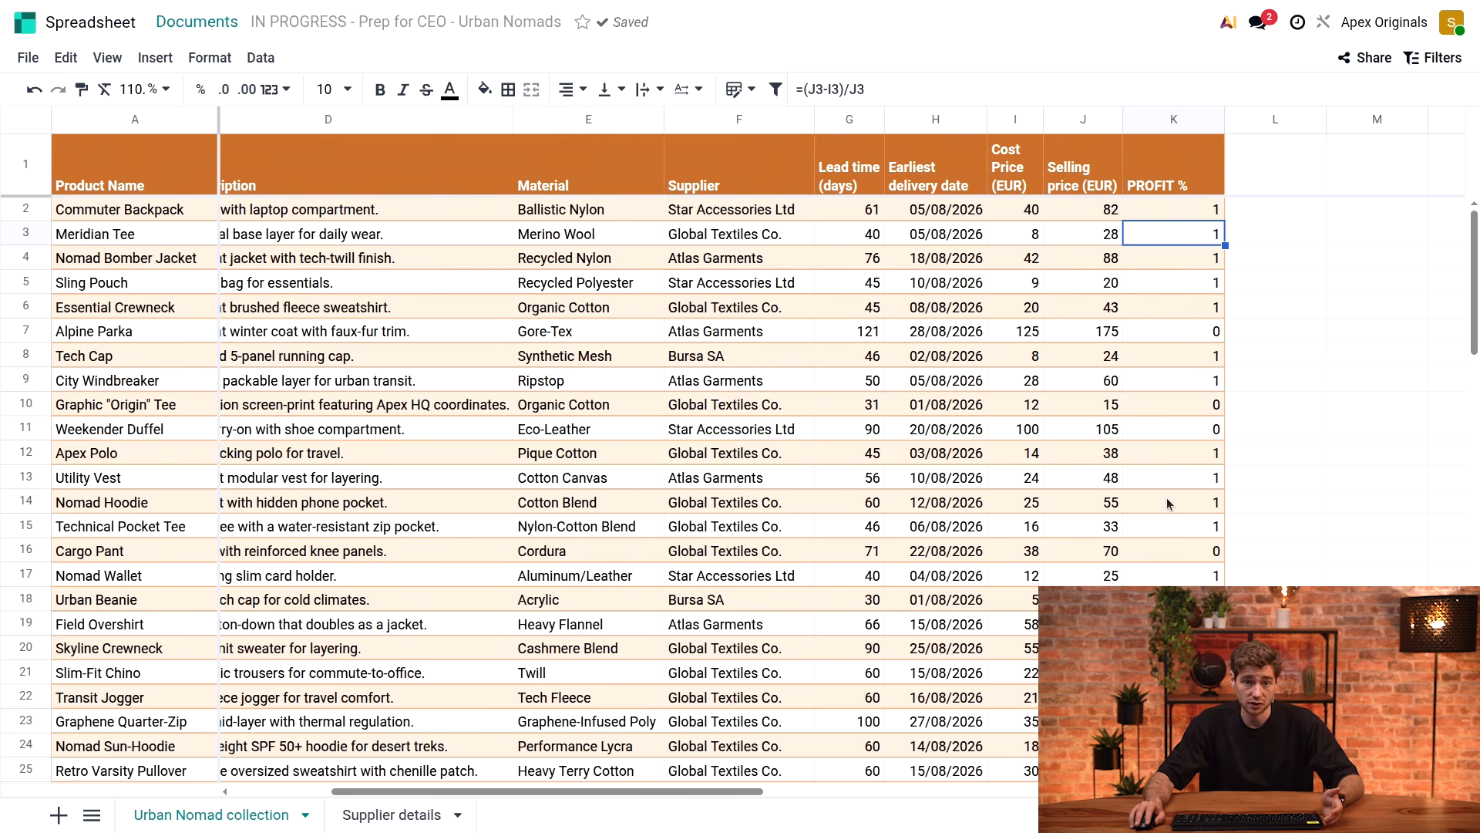
Format the whole PROFIT % column as Percent
{"action": "left_click", "coordinate": [1198, 117]}
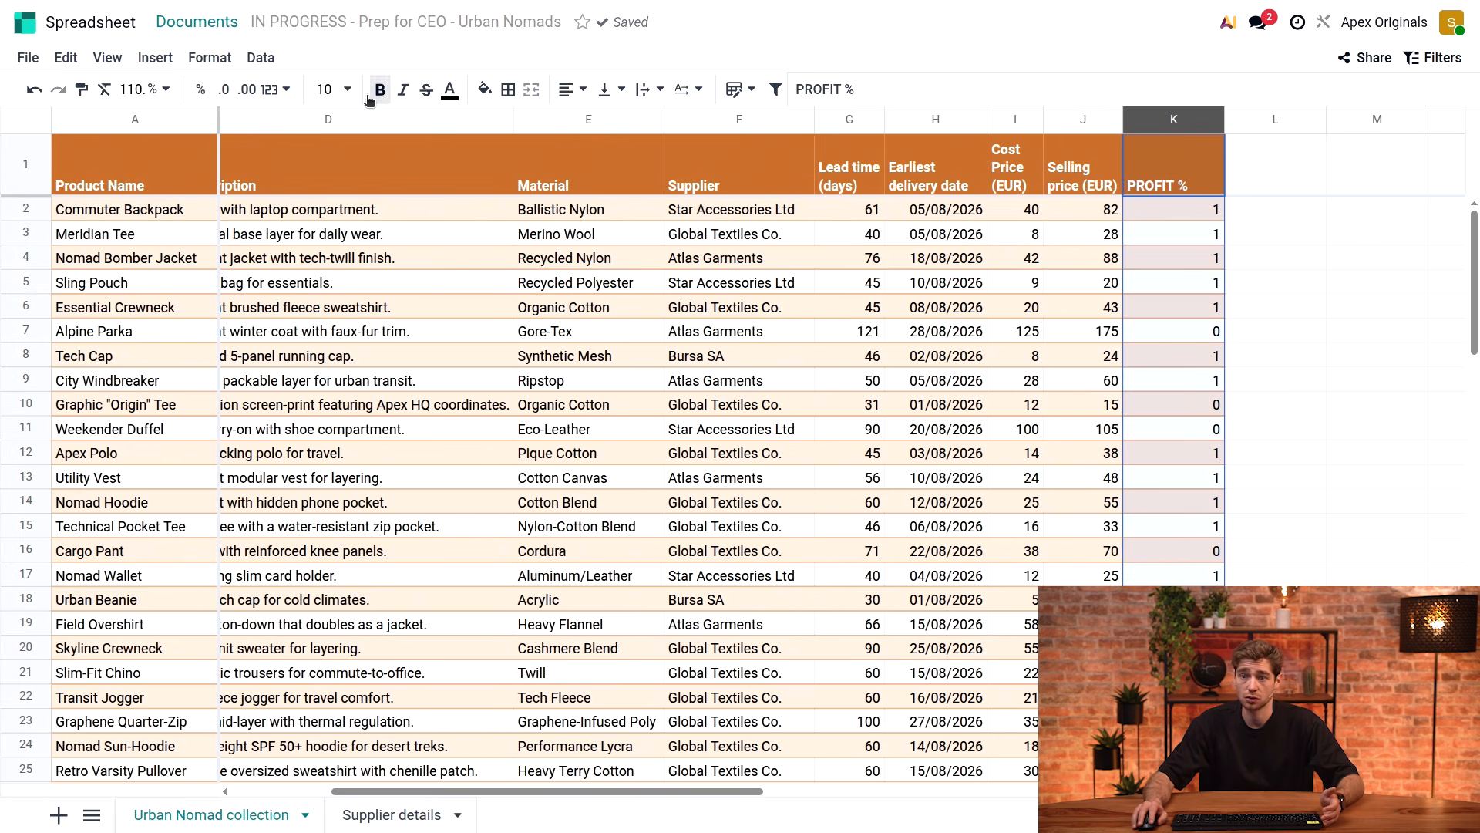
{"action": "left_click", "coordinate": [221, 60]}
{"action": "mouse_move", "coordinate": [254, 88]}
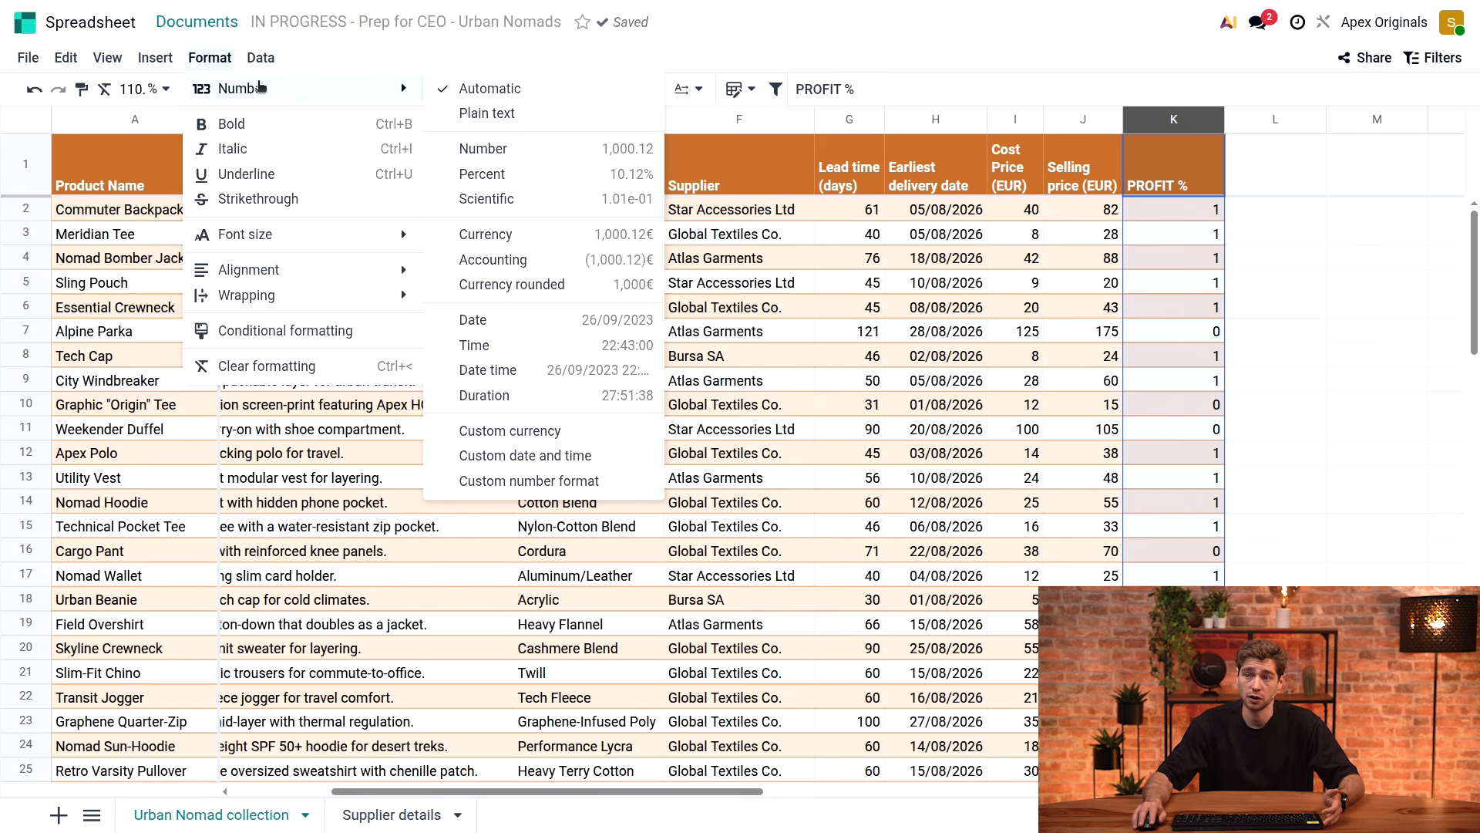
{"action": "left_click", "coordinate": [532, 174]}
{"action": "left_click", "coordinate": [1139, 334]}
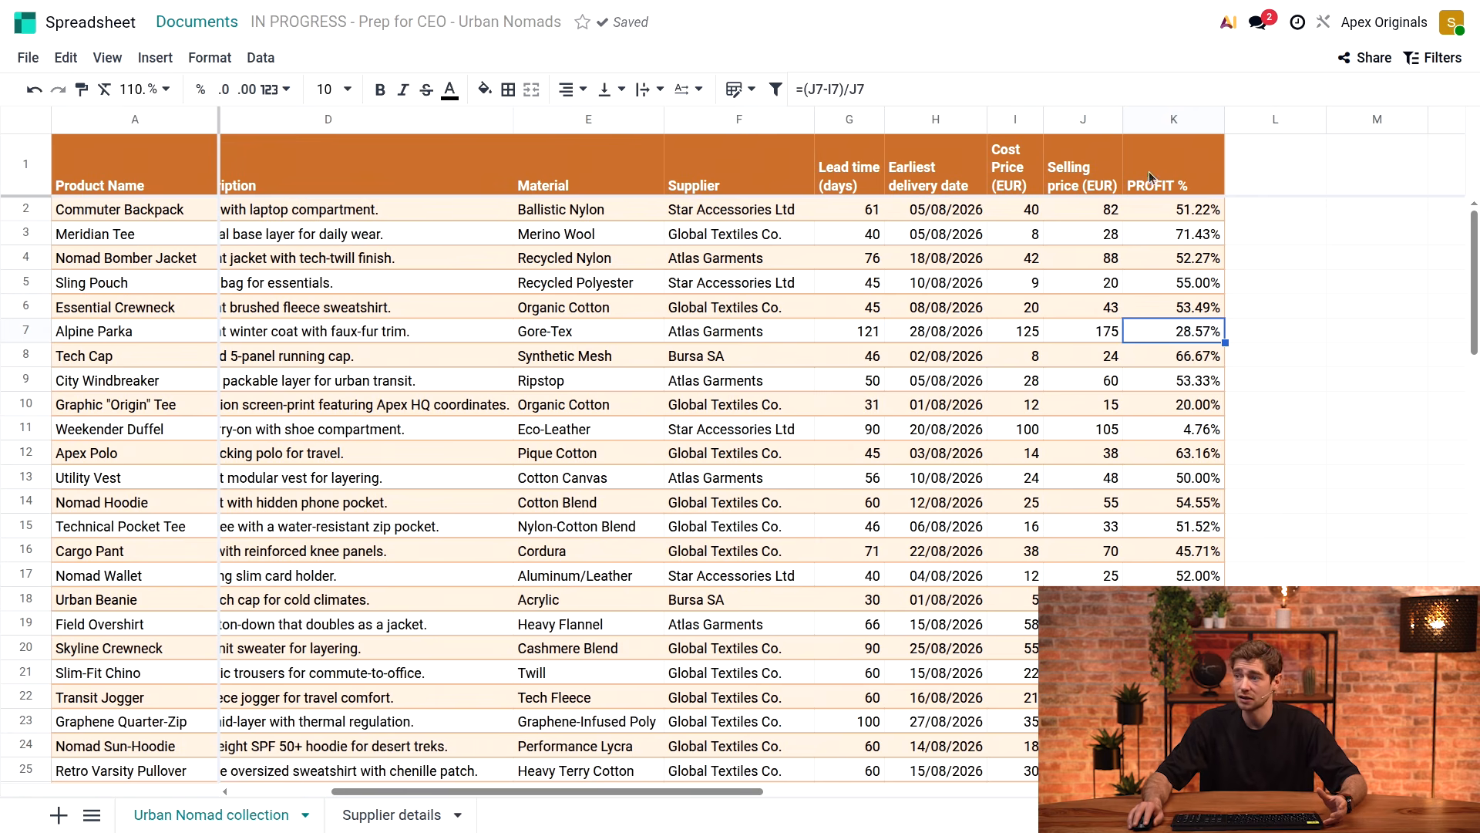
Create a single-color conditional formatting rule on column K for values that are less than 35%
{"action": "left_click", "coordinate": [1164, 117]}
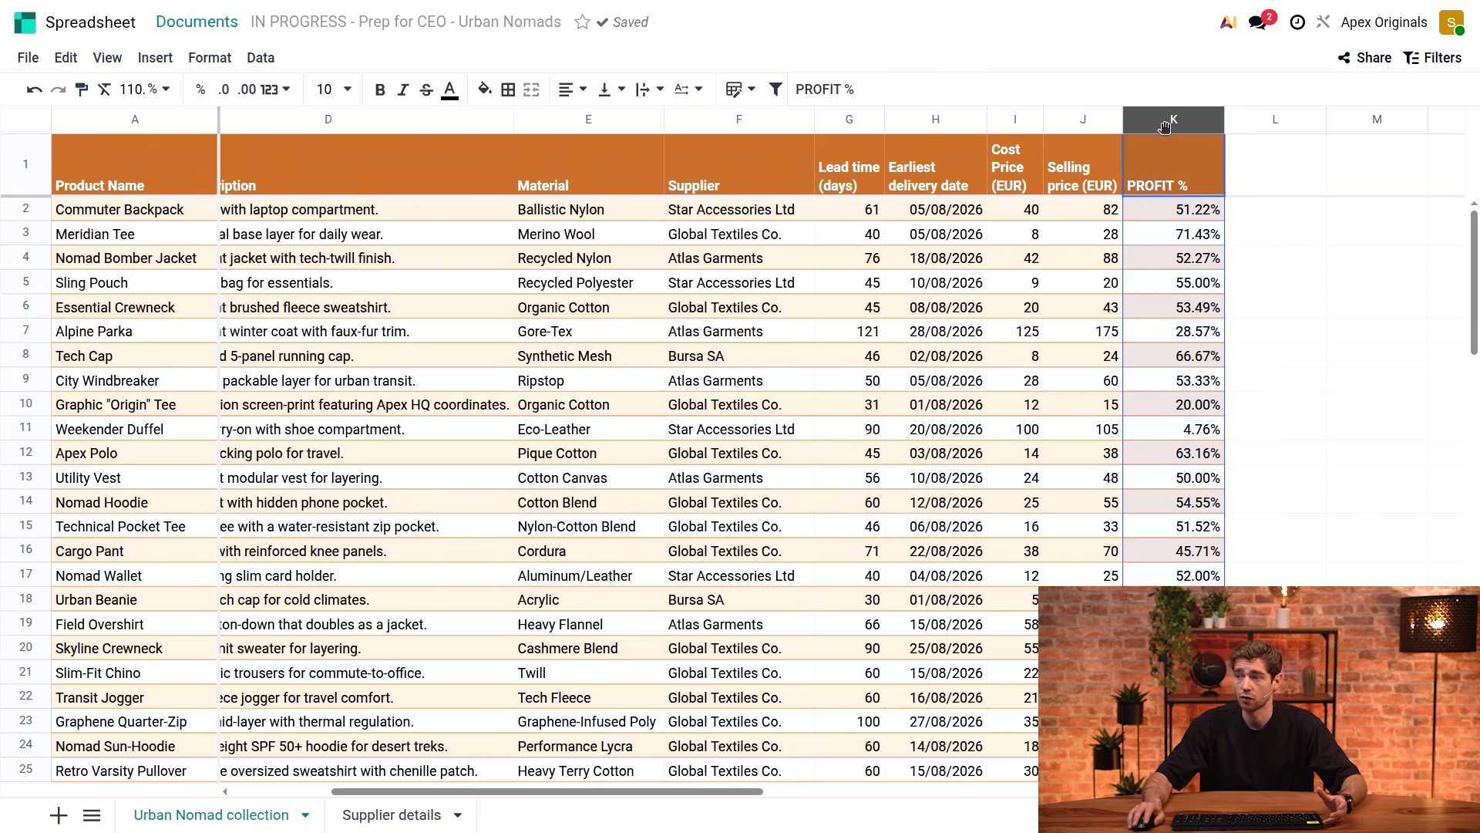
{"action": "left_click", "coordinate": [216, 58]}
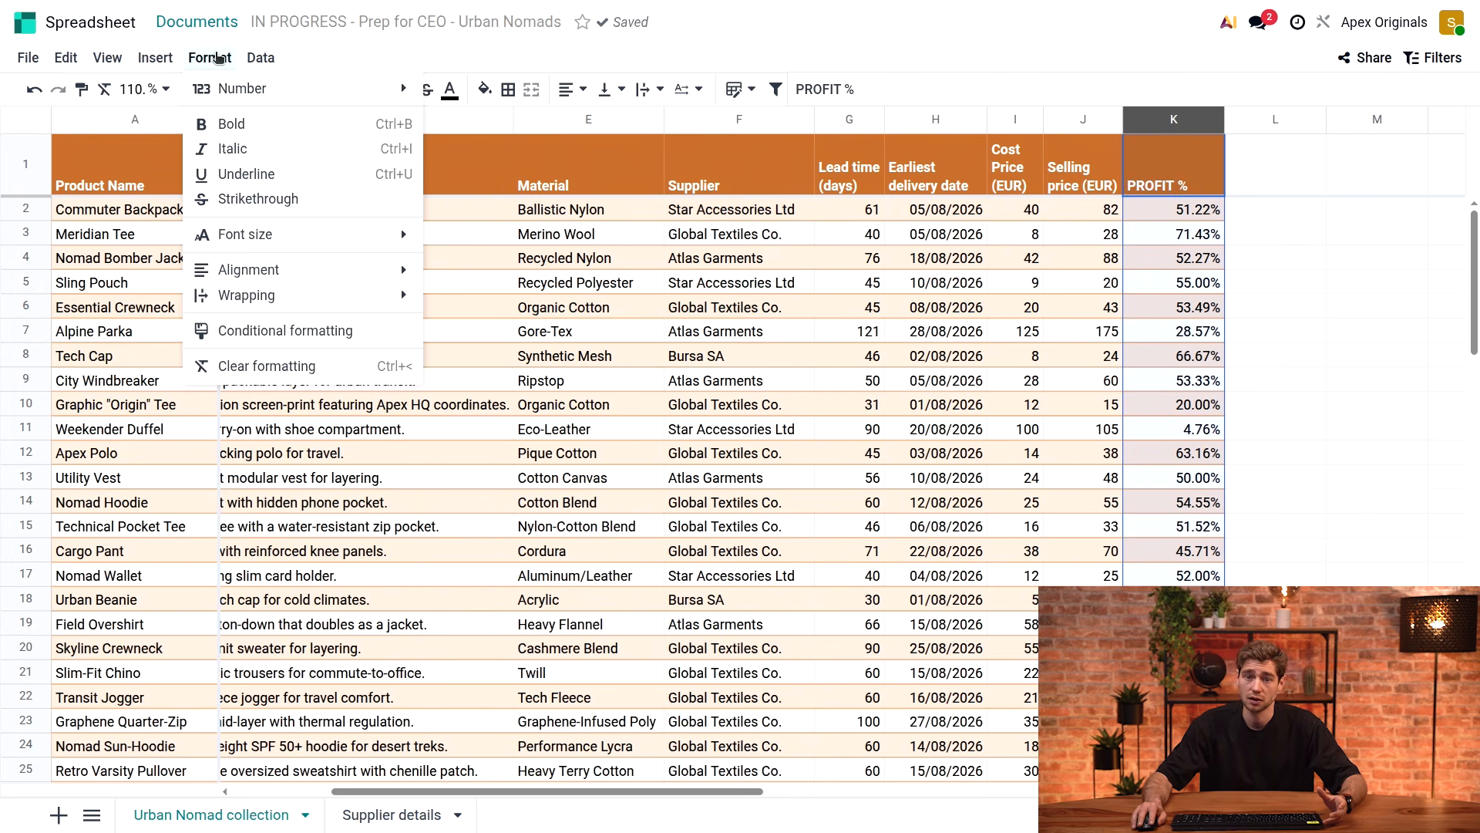
{"action": "left_click", "coordinate": [264, 332]}
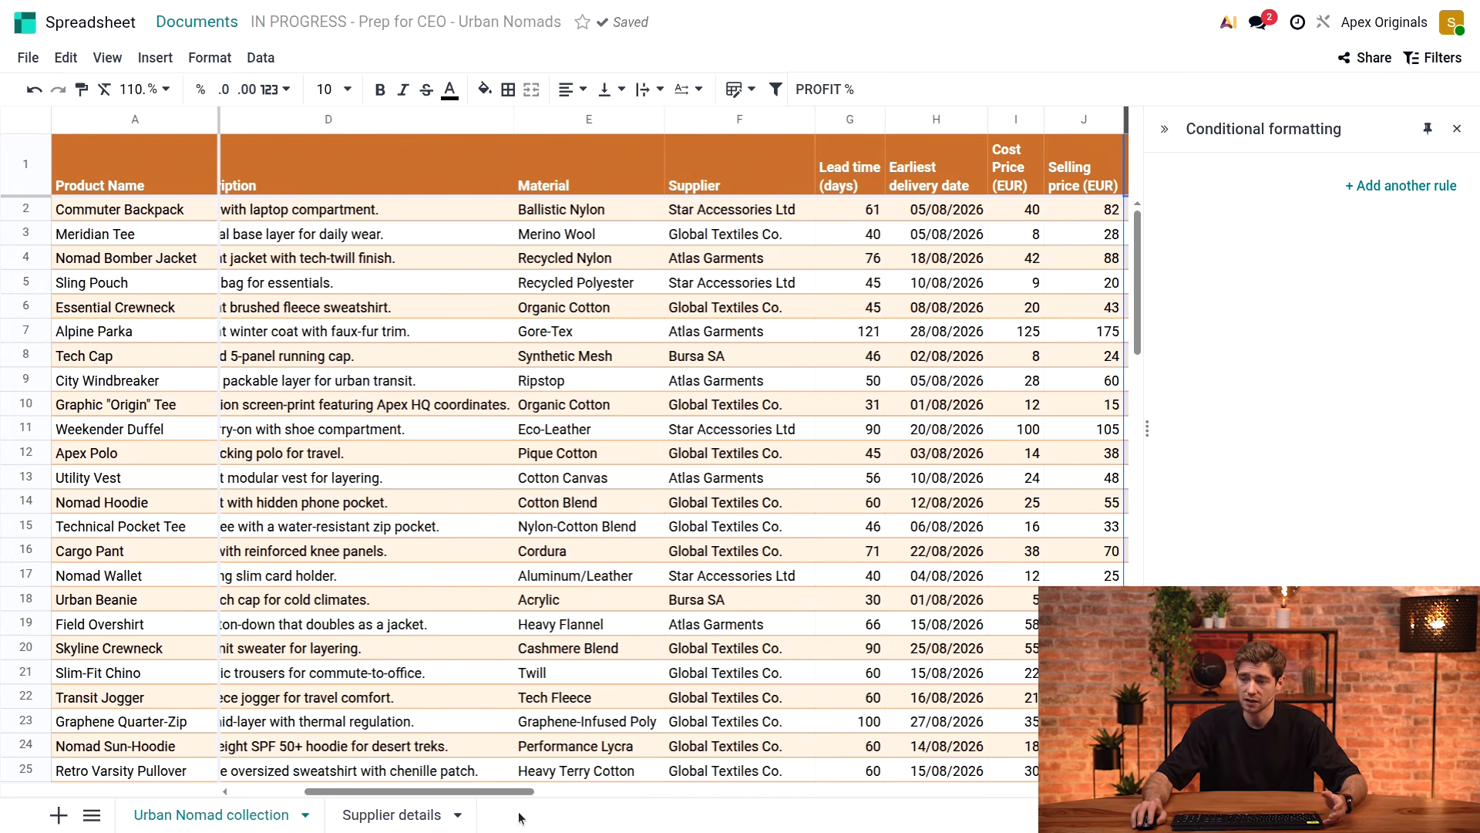
{"action": "left_click_drag", "start_coordinate": [520, 797], "coordinate": [650, 788]}
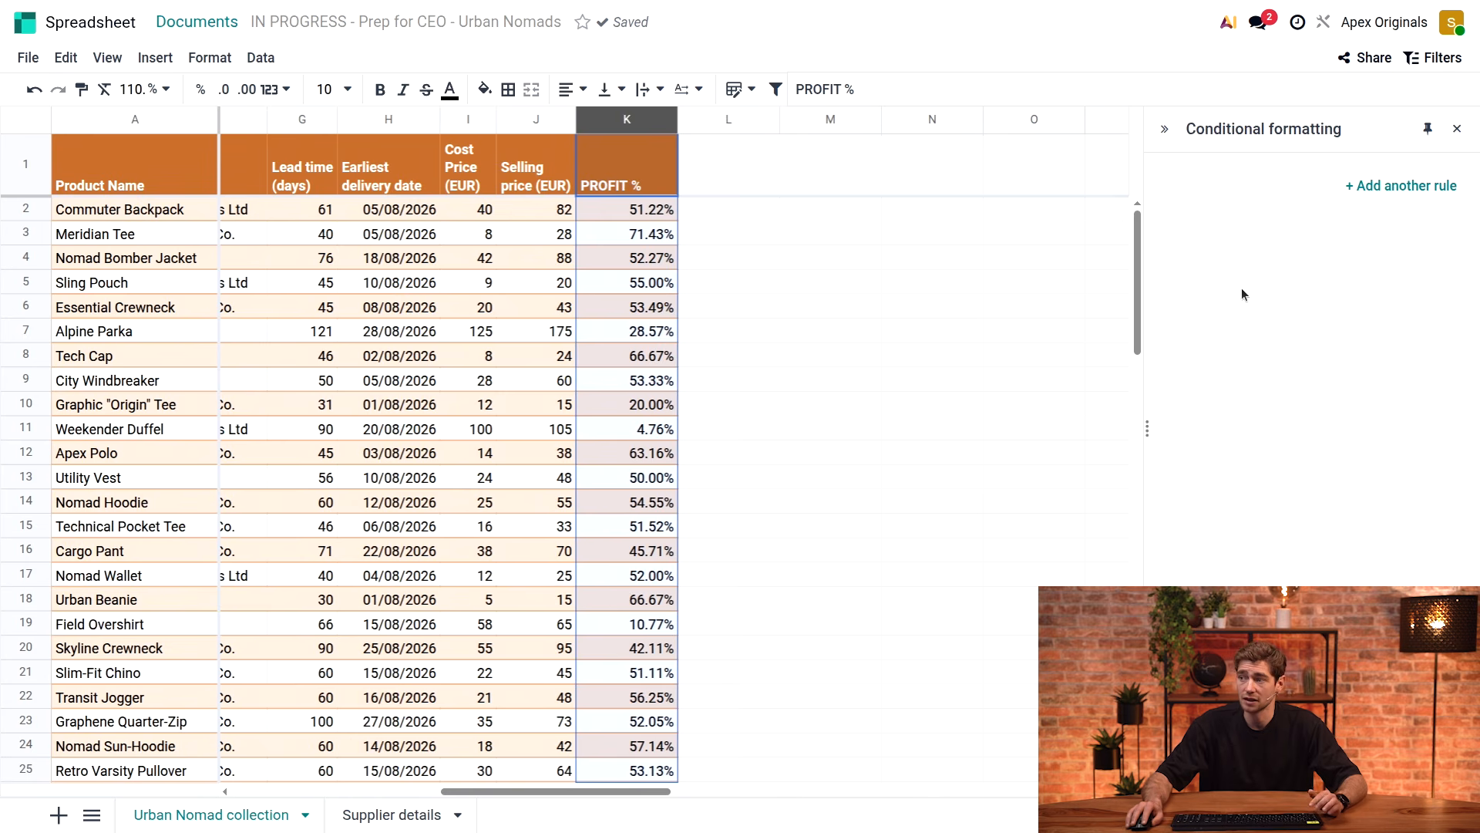
{"action": "left_click", "coordinate": [1401, 185]}
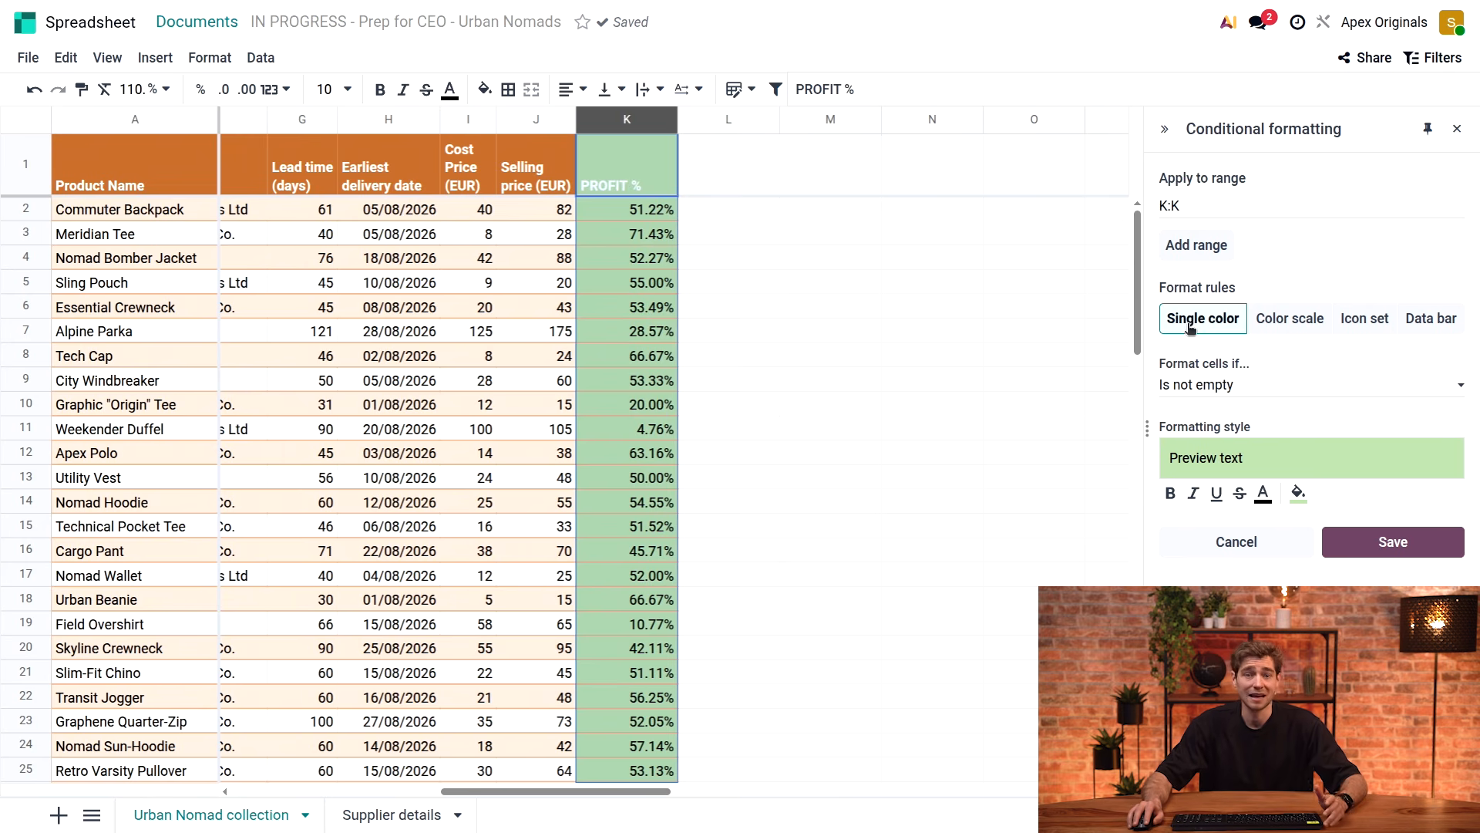
{"action": "left_click", "coordinate": [1237, 385]}
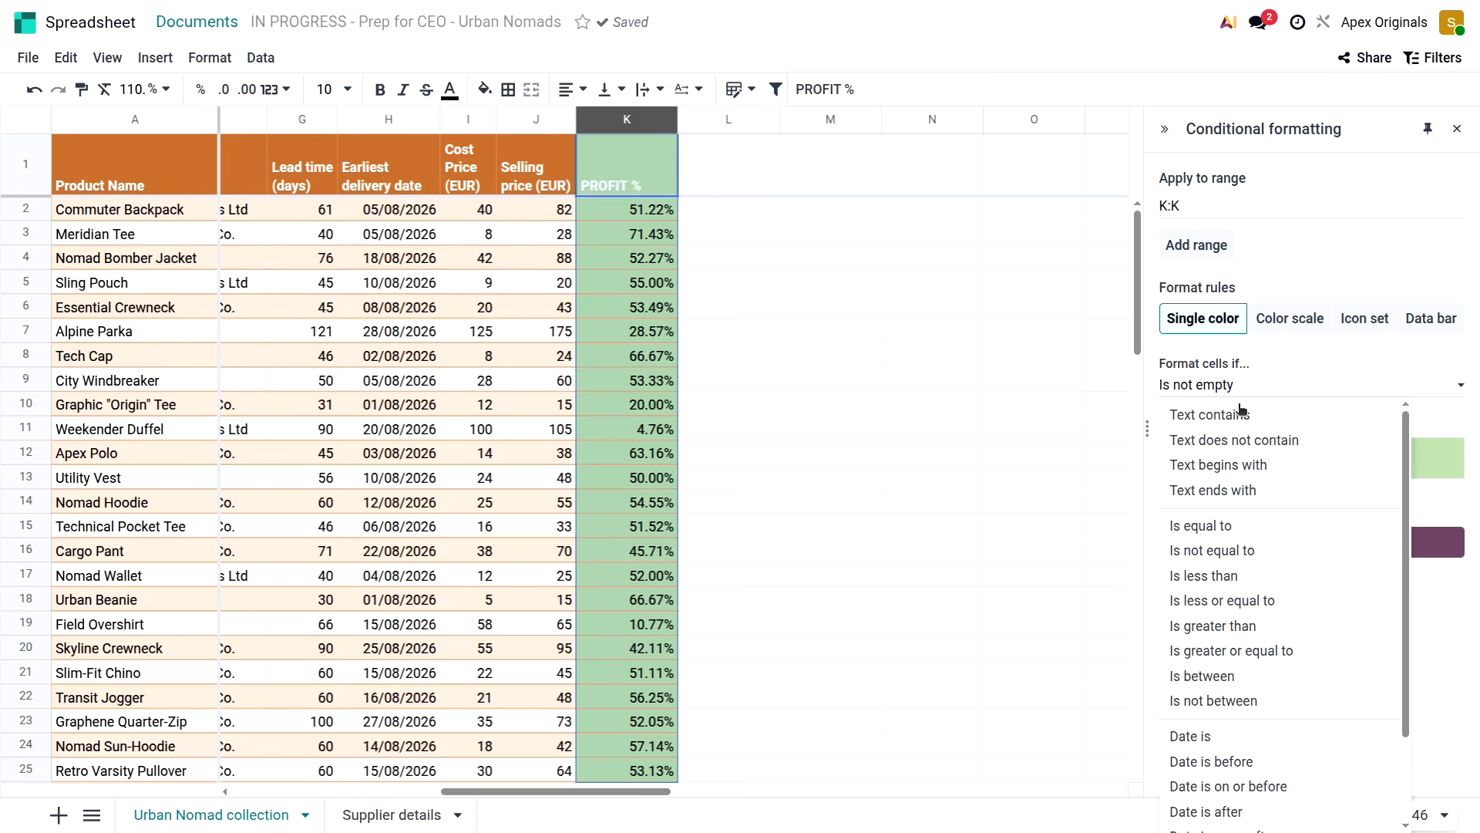
{"action": "left_click", "coordinate": [1205, 577]}
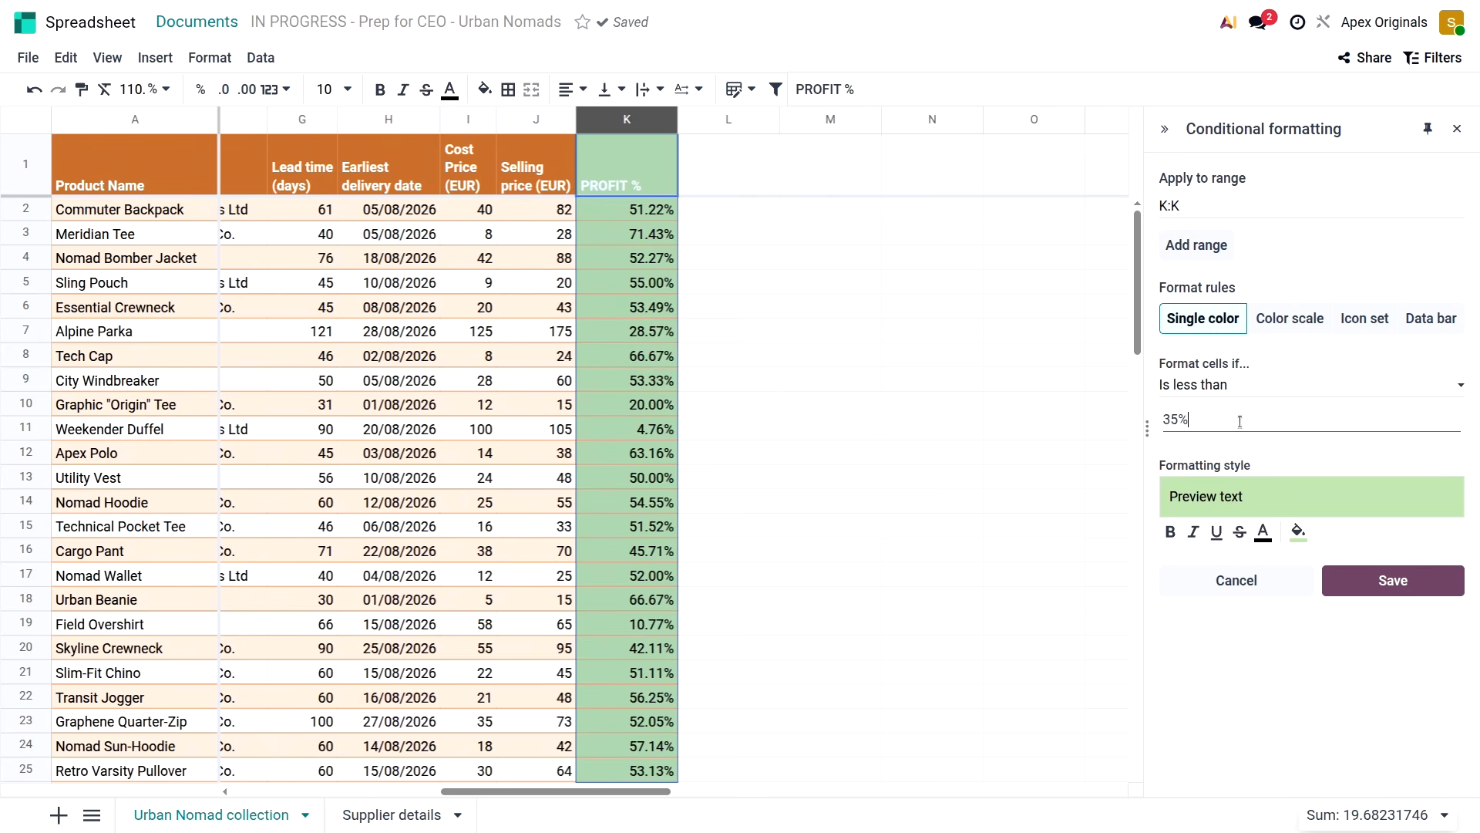
{"action": "key", "text": "Return"}
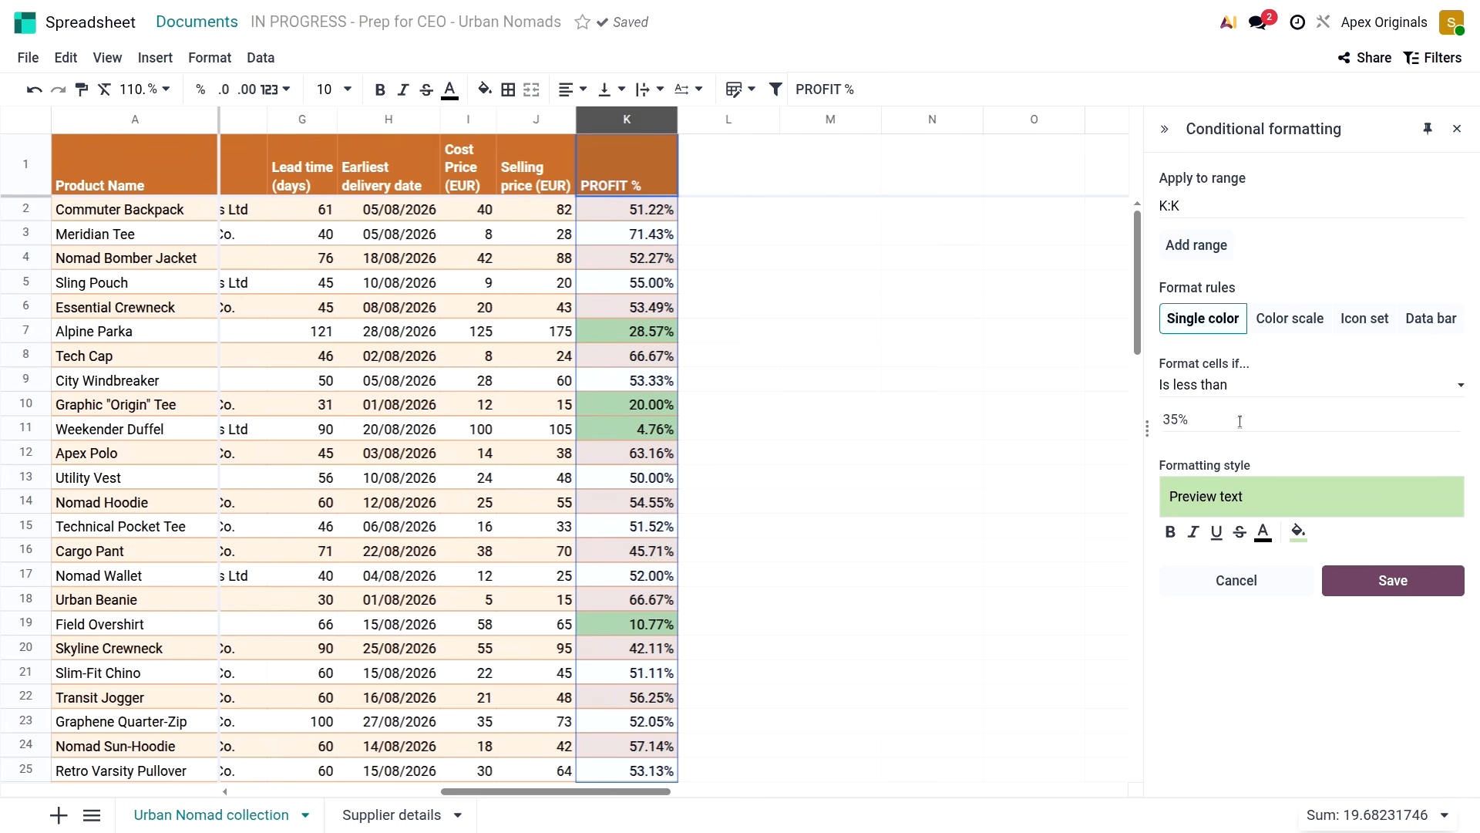
Style the rule's matching cells with bold text and a light red fill, and save the rule
{"action": "left_click", "coordinate": [1170, 532]}
{"action": "left_click", "coordinate": [1299, 537]}
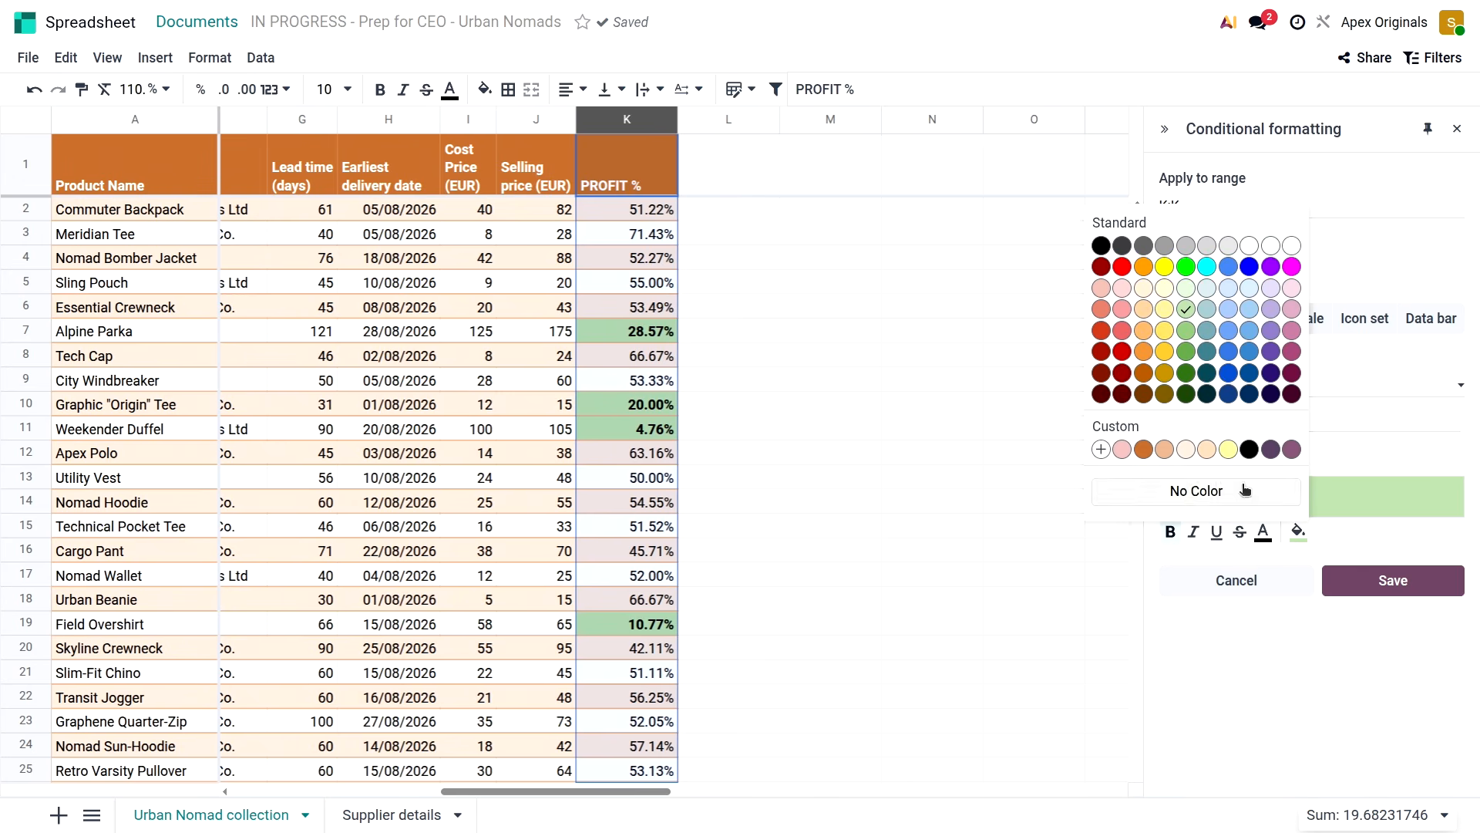
{"action": "left_click", "coordinate": [1116, 337]}
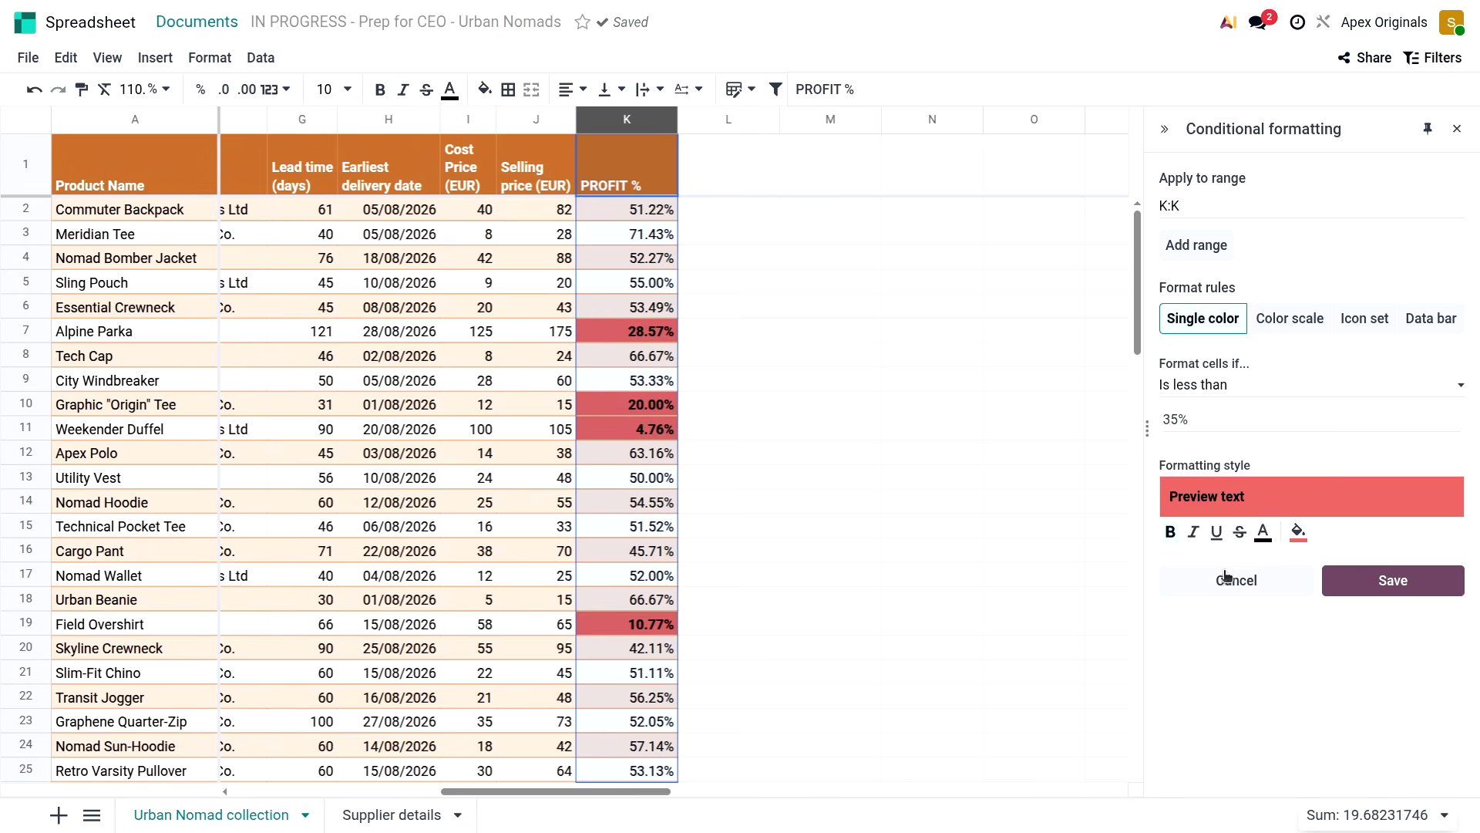
{"action": "left_click", "coordinate": [1383, 592]}
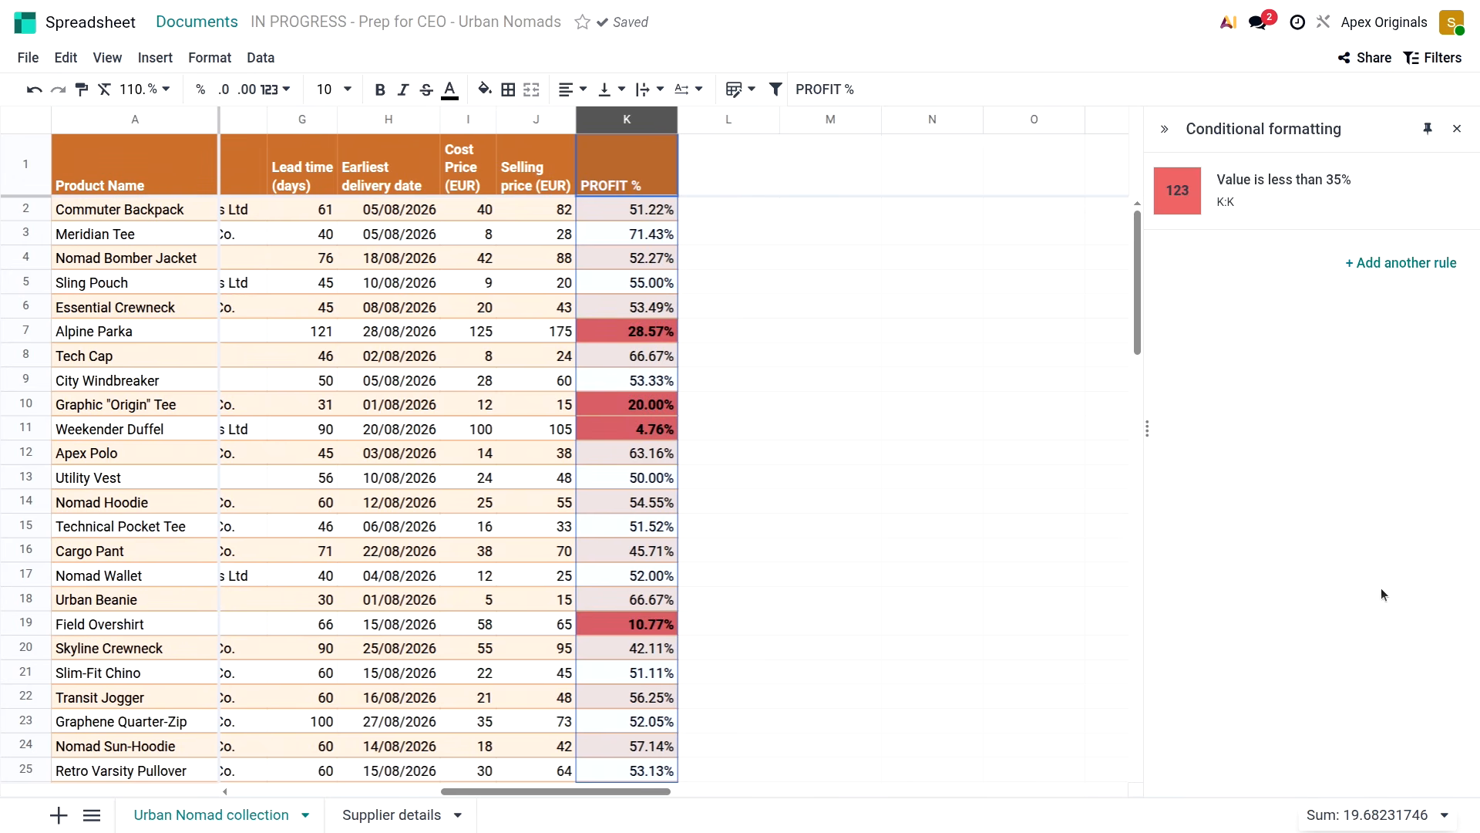
{"action": "left_click", "coordinate": [1015, 415]}
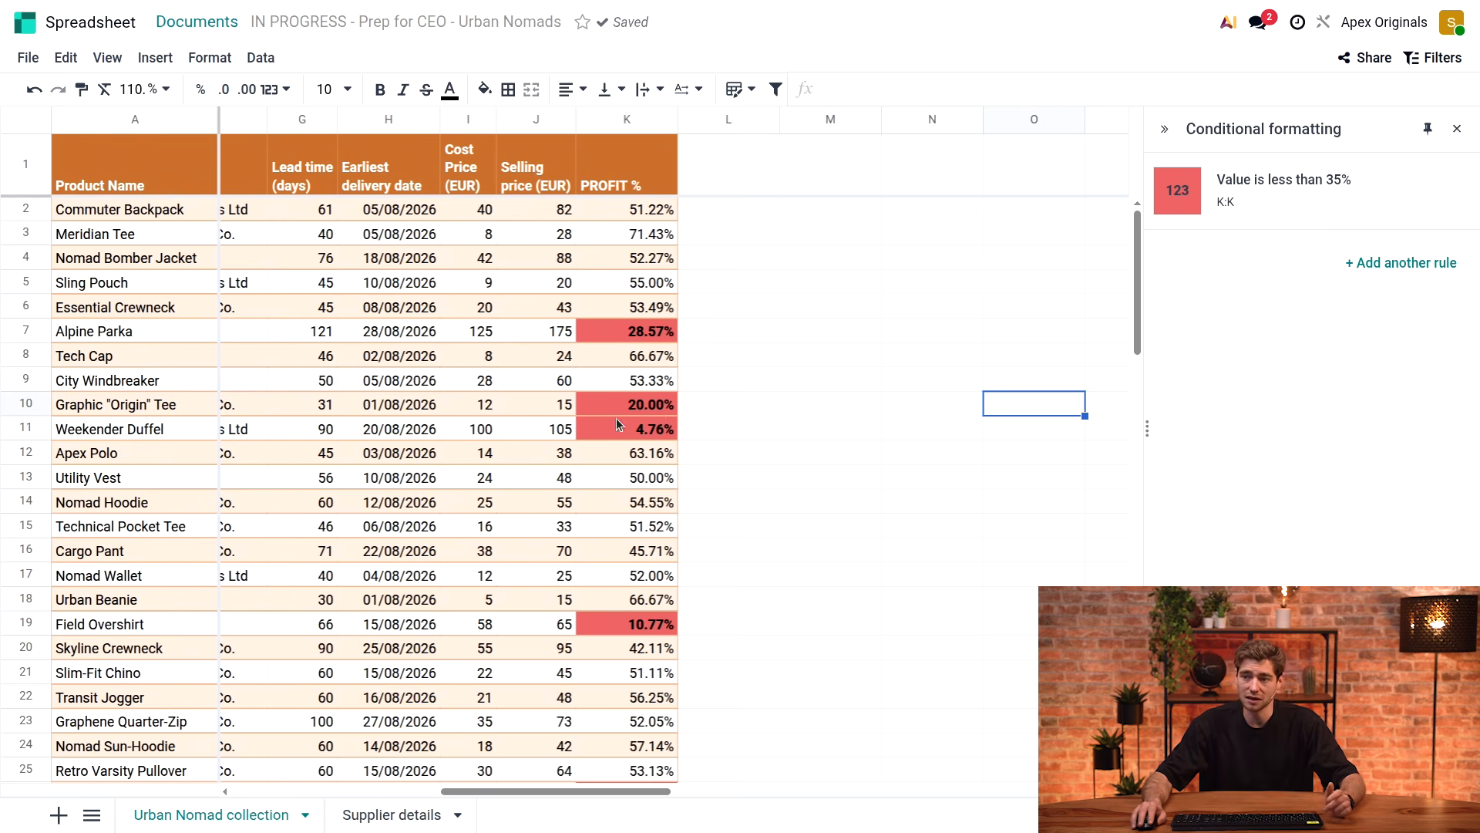
Add a comment to the Weekender Duffel's cost price cell that mentions the colleague and asks "Is this cost correct ?"
{"action": "left_click", "coordinate": [488, 433]}
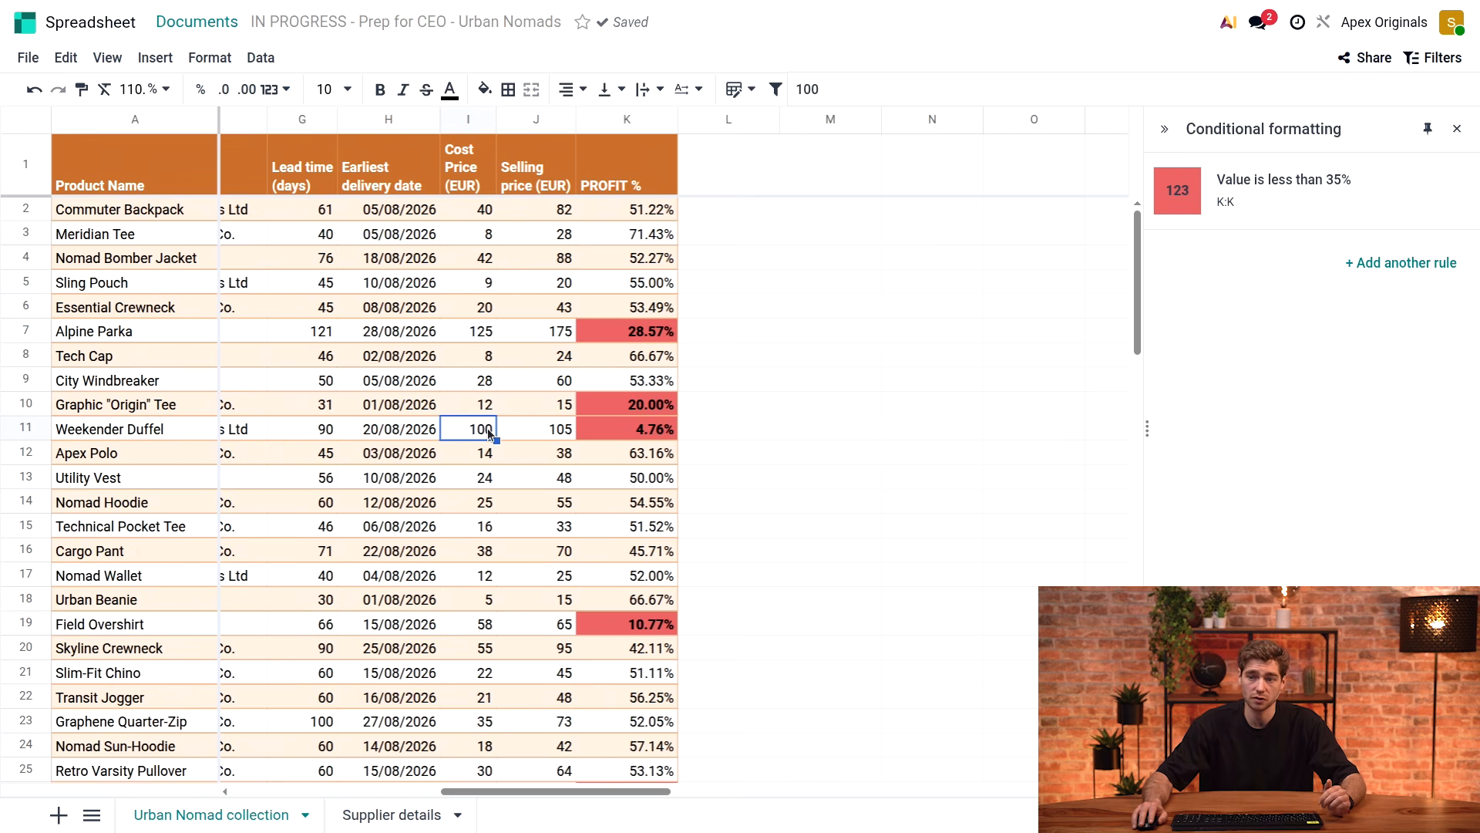
{"action": "right_click", "coordinate": [487, 427]}
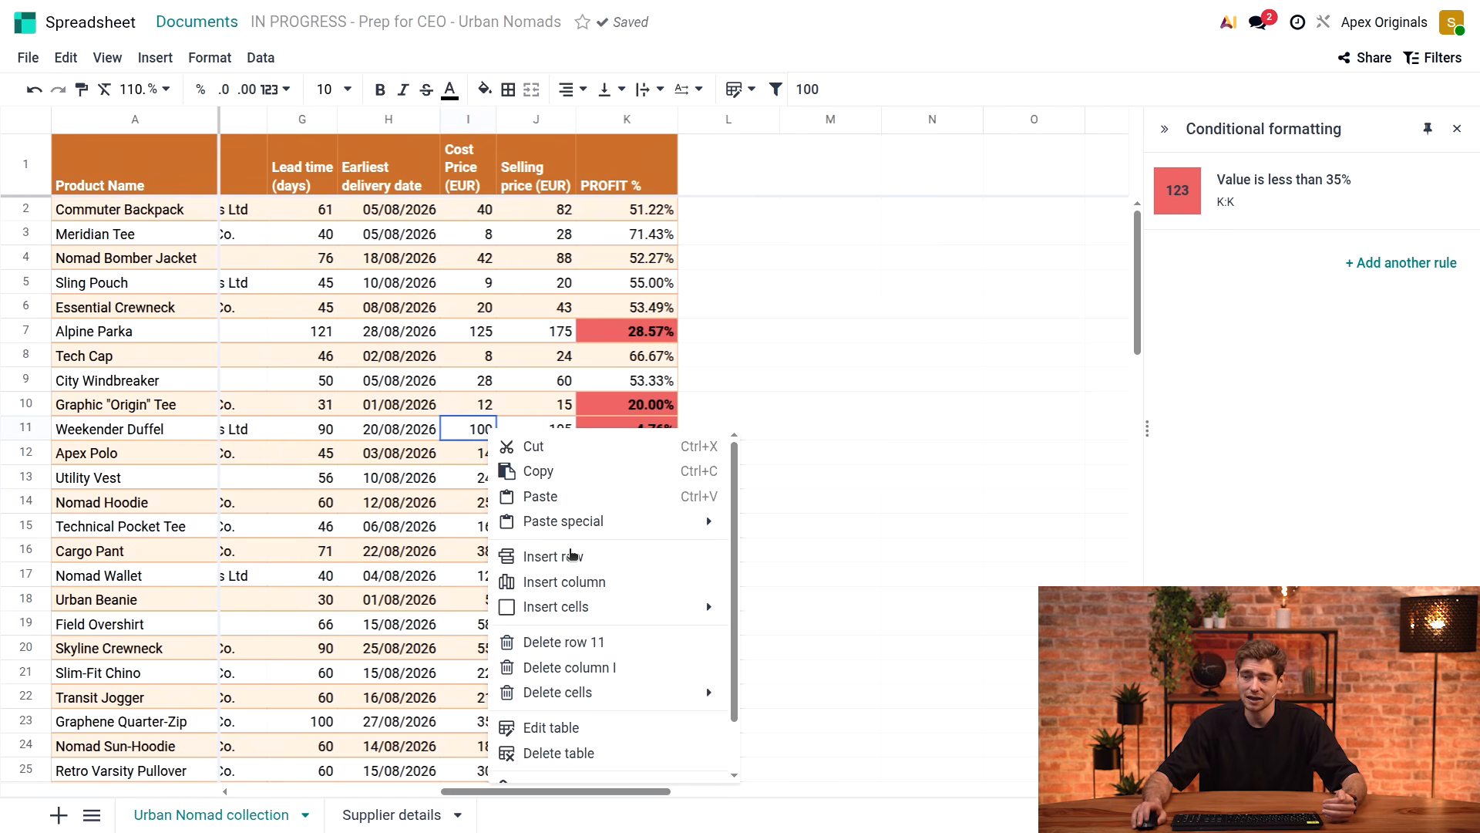
{"action": "scroll", "coordinate": [601, 693], "scroll_direction": "down", "scroll_amount": 2}
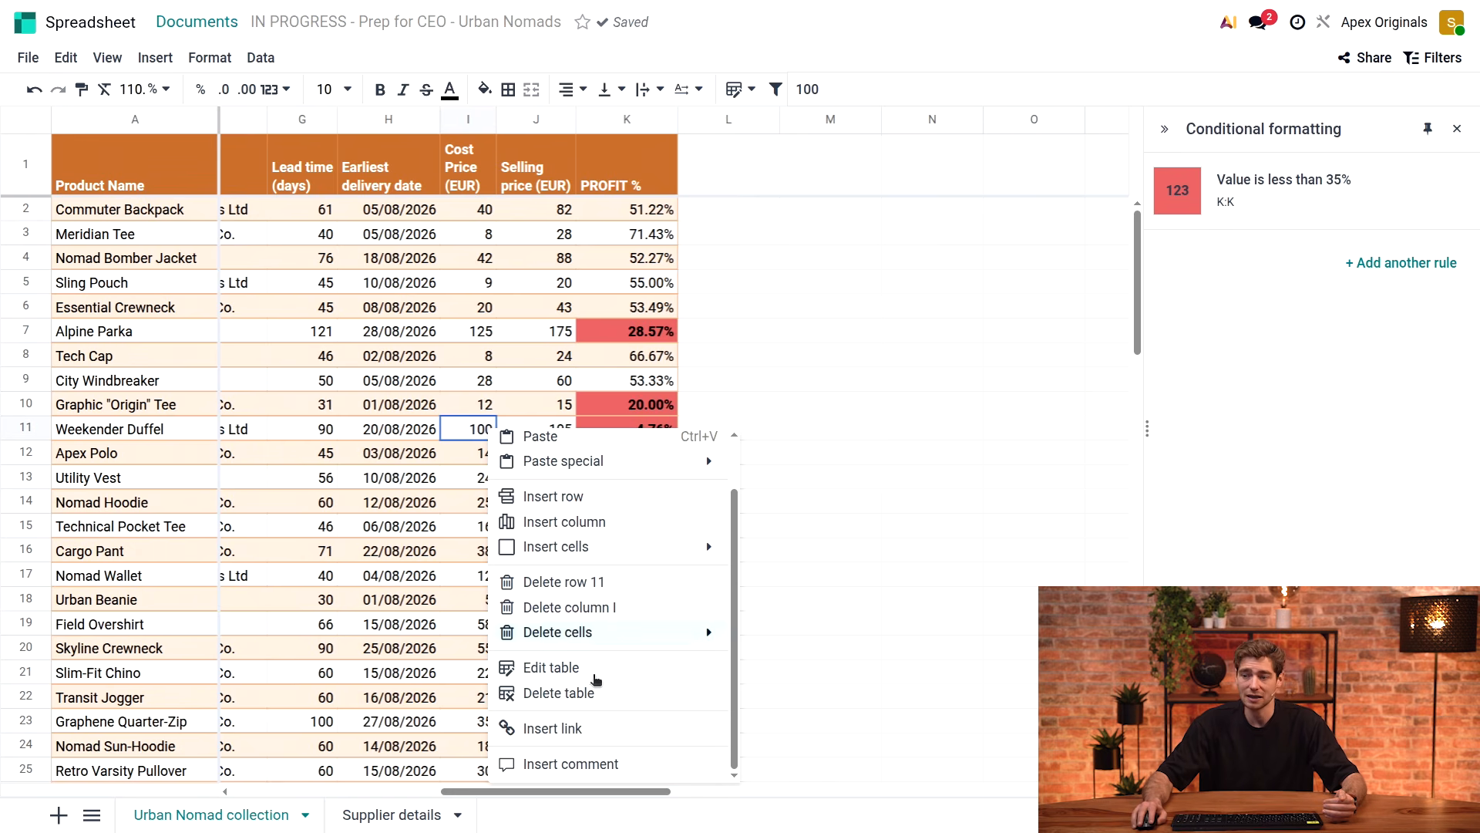
{"action": "left_click", "coordinate": [609, 765]}
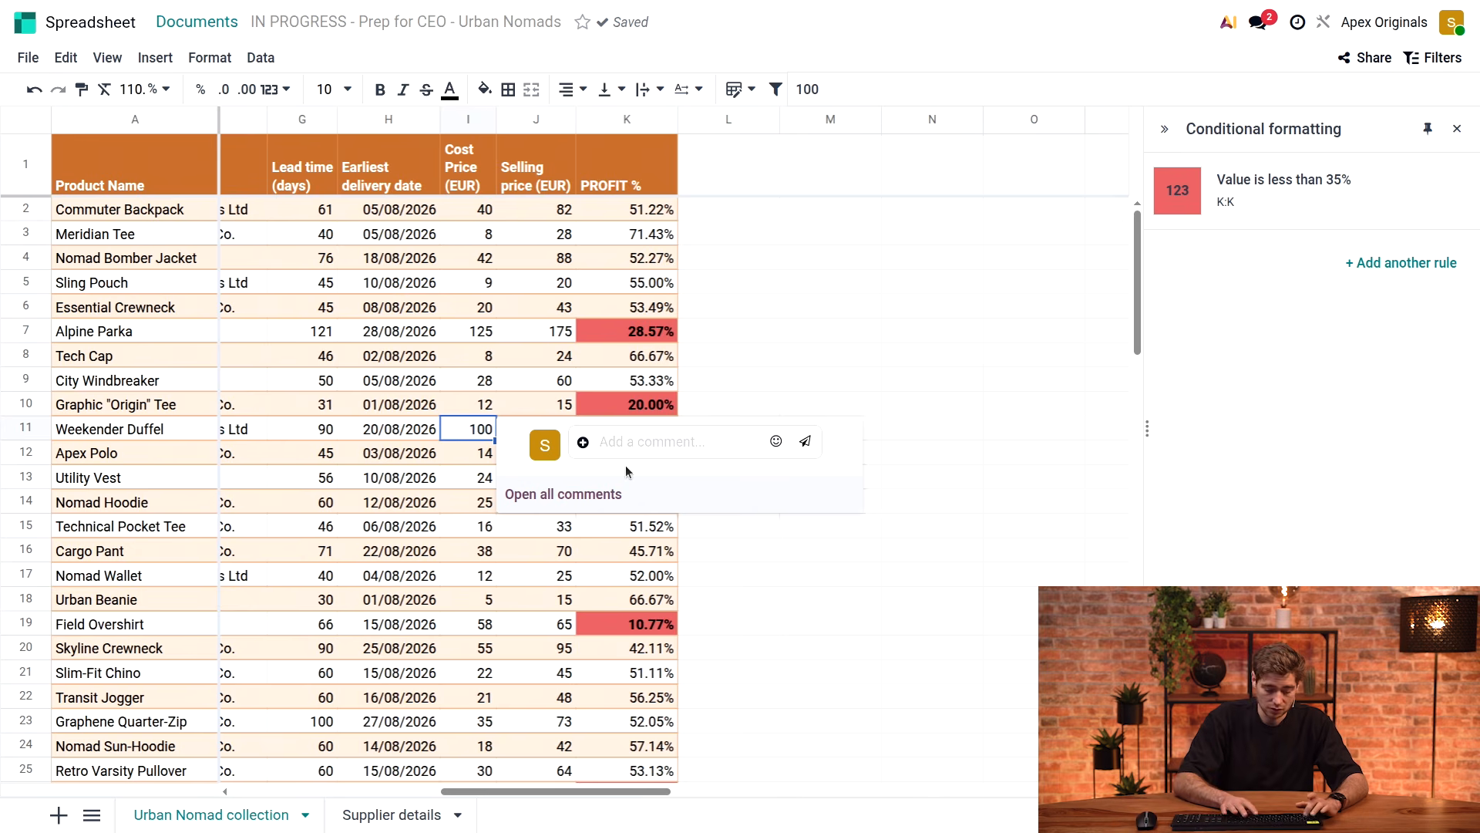
{"action": "type", "text": "@pierre"}
{"action": "key", "text": "Return"}
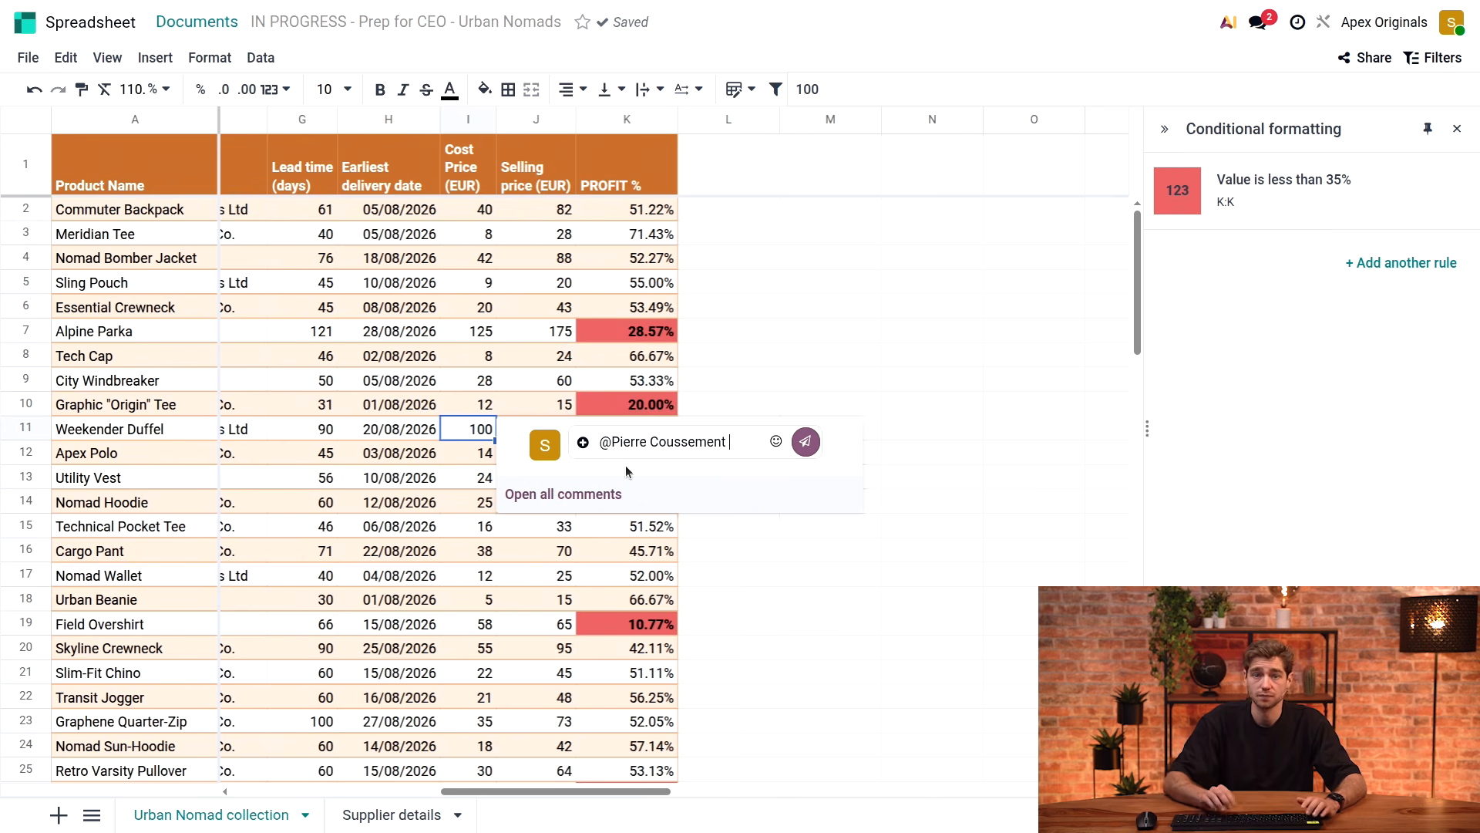
{"action": "type", "text": "Is"}
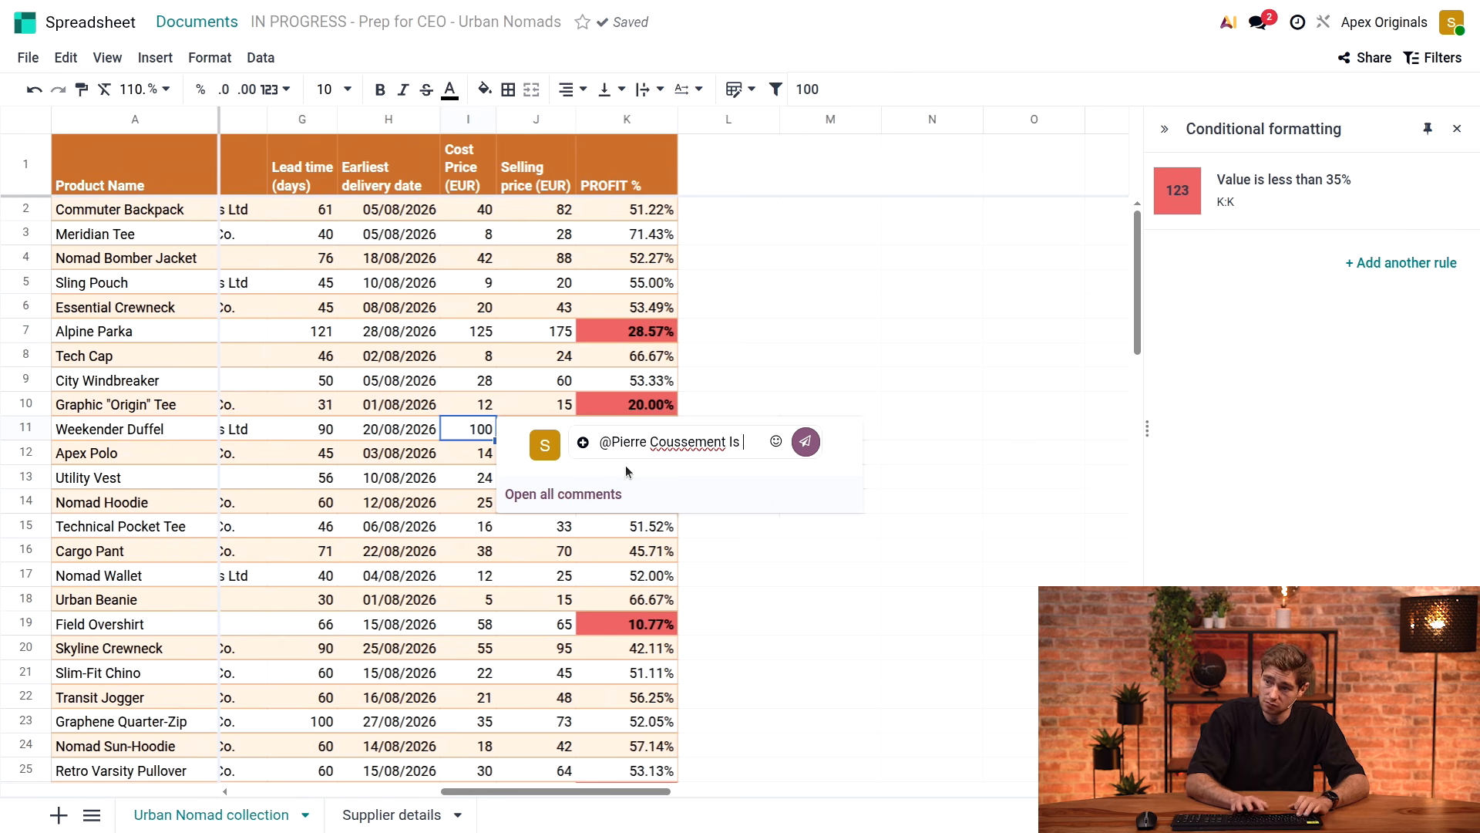
{"action": "type", "text": " this co"}
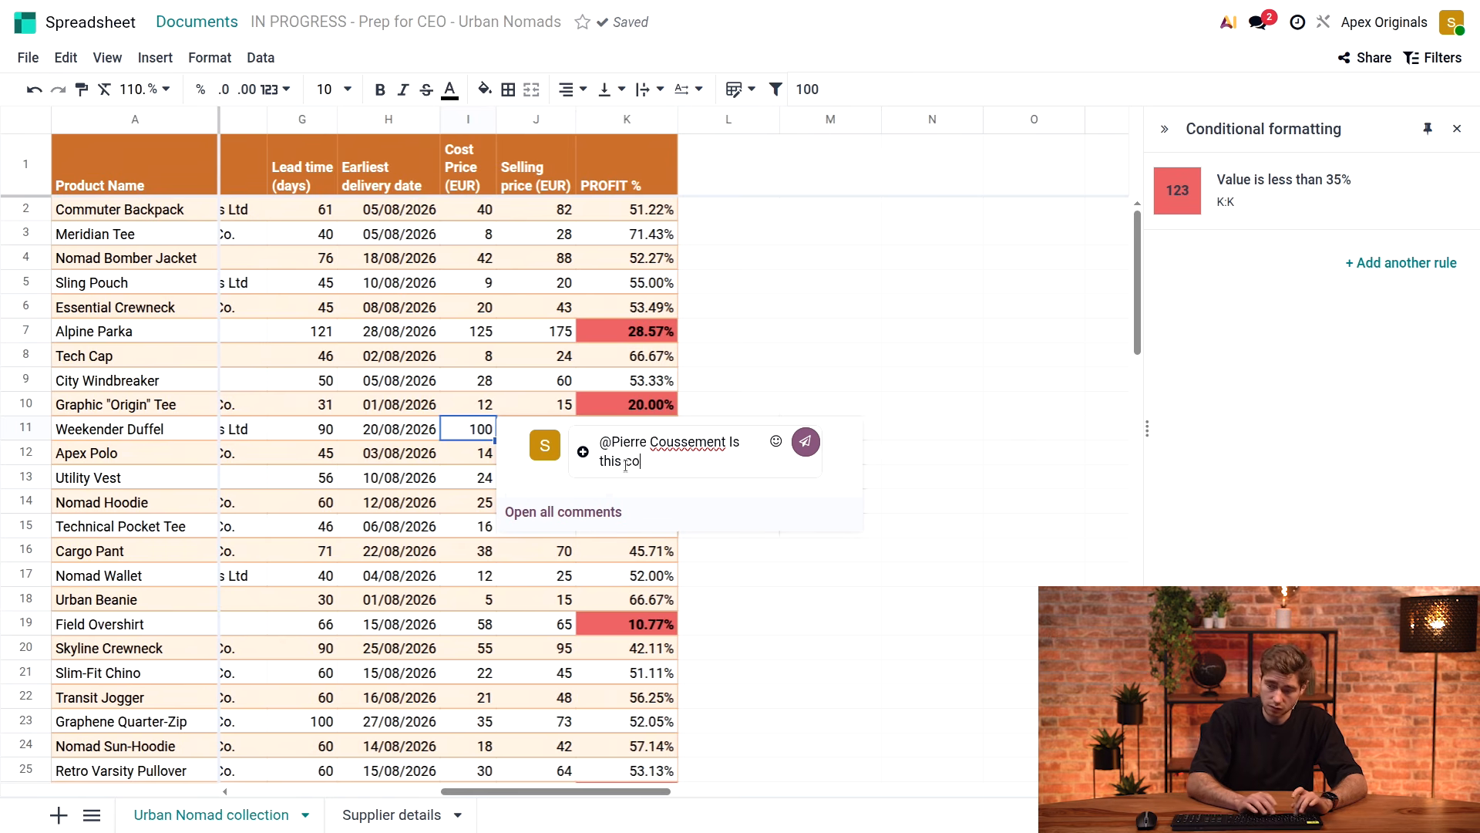
{"action": "type", "text": "st correct ?"}
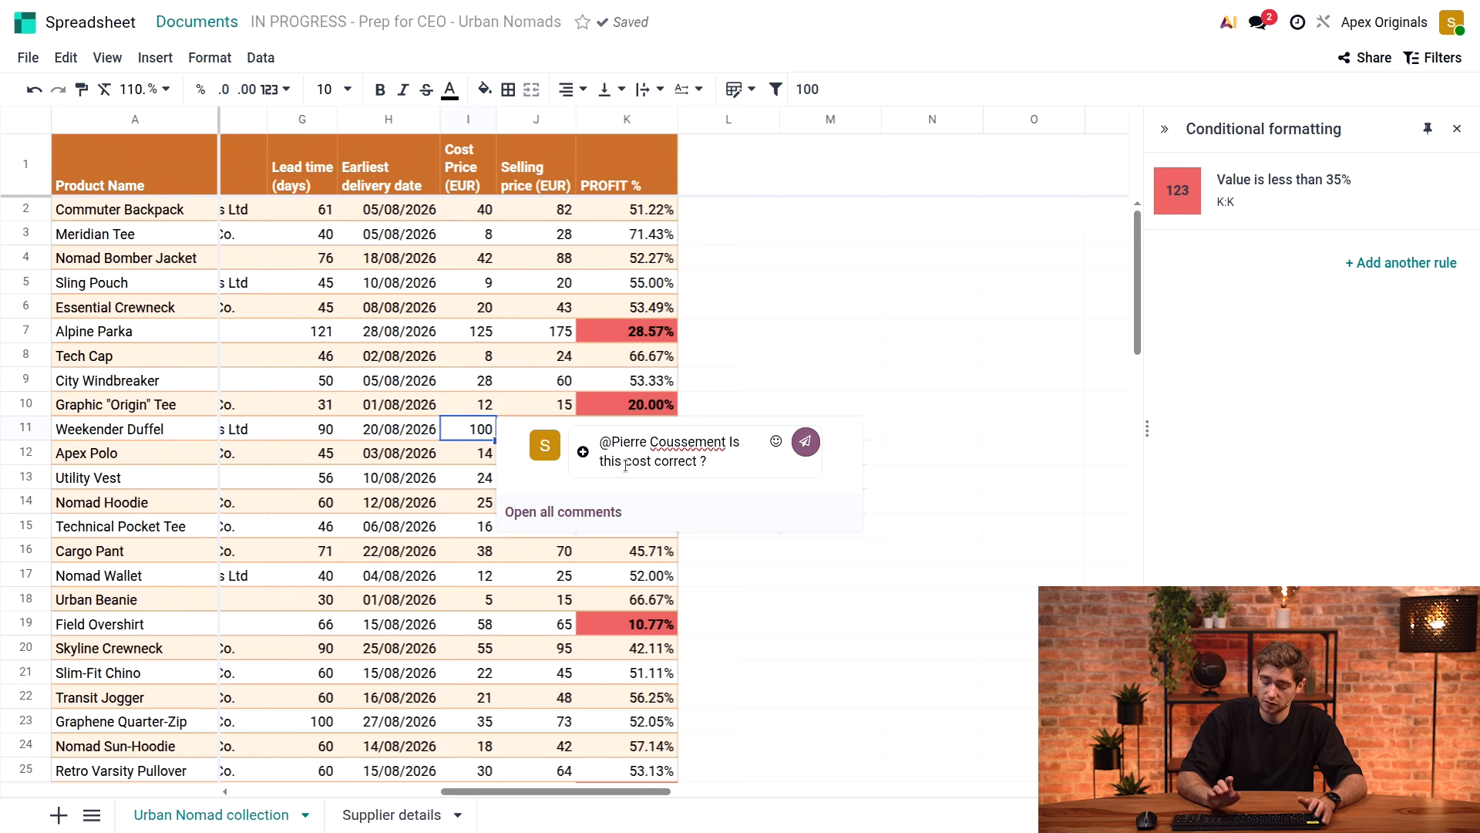
{"action": "key", "text": "Return"}
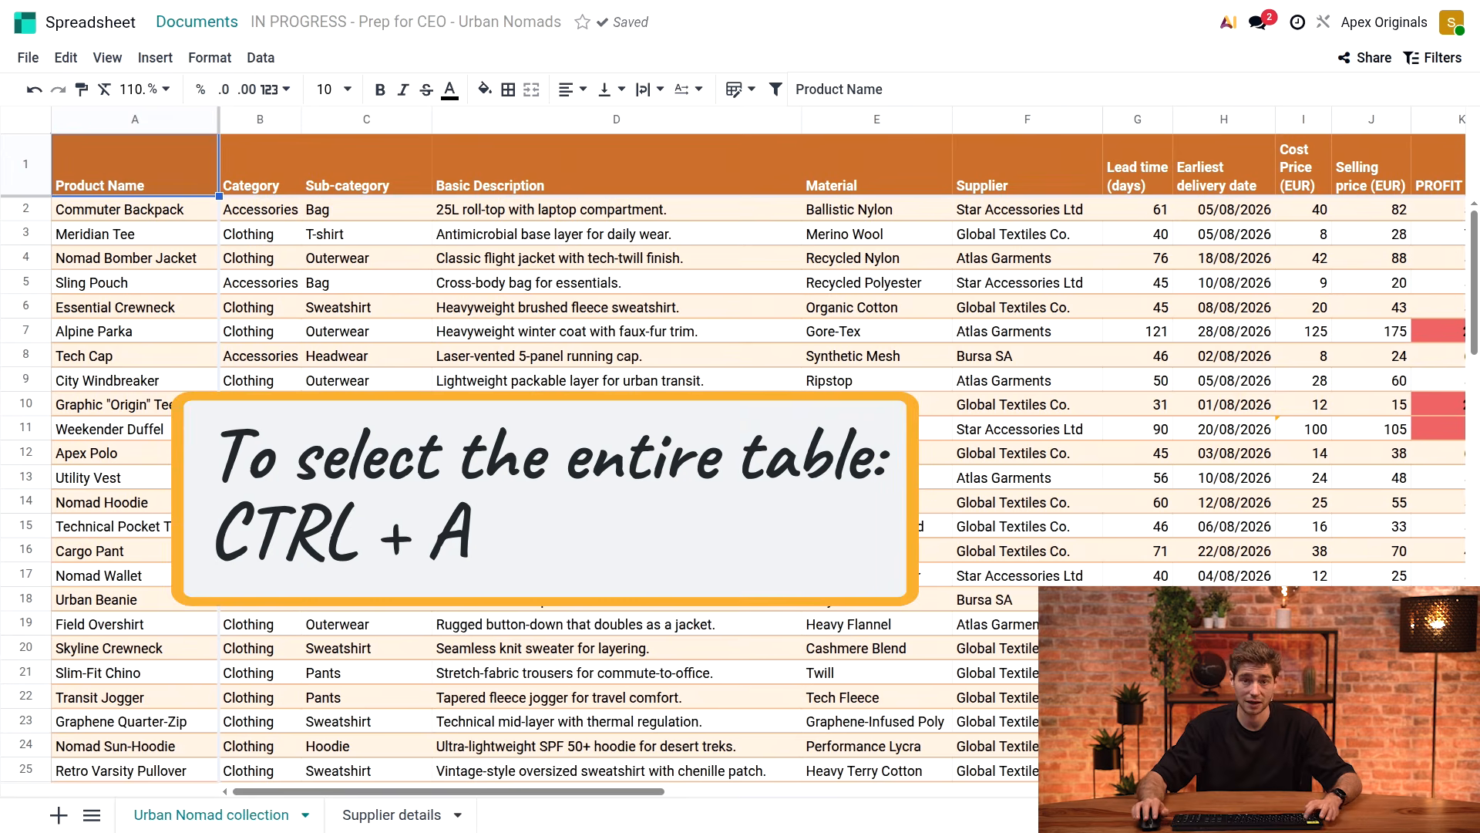
Insert a pivot table from the entire Urban Nomad collection table and name it "Products by category"
{"action": "key", "text": "ctrl+a"}
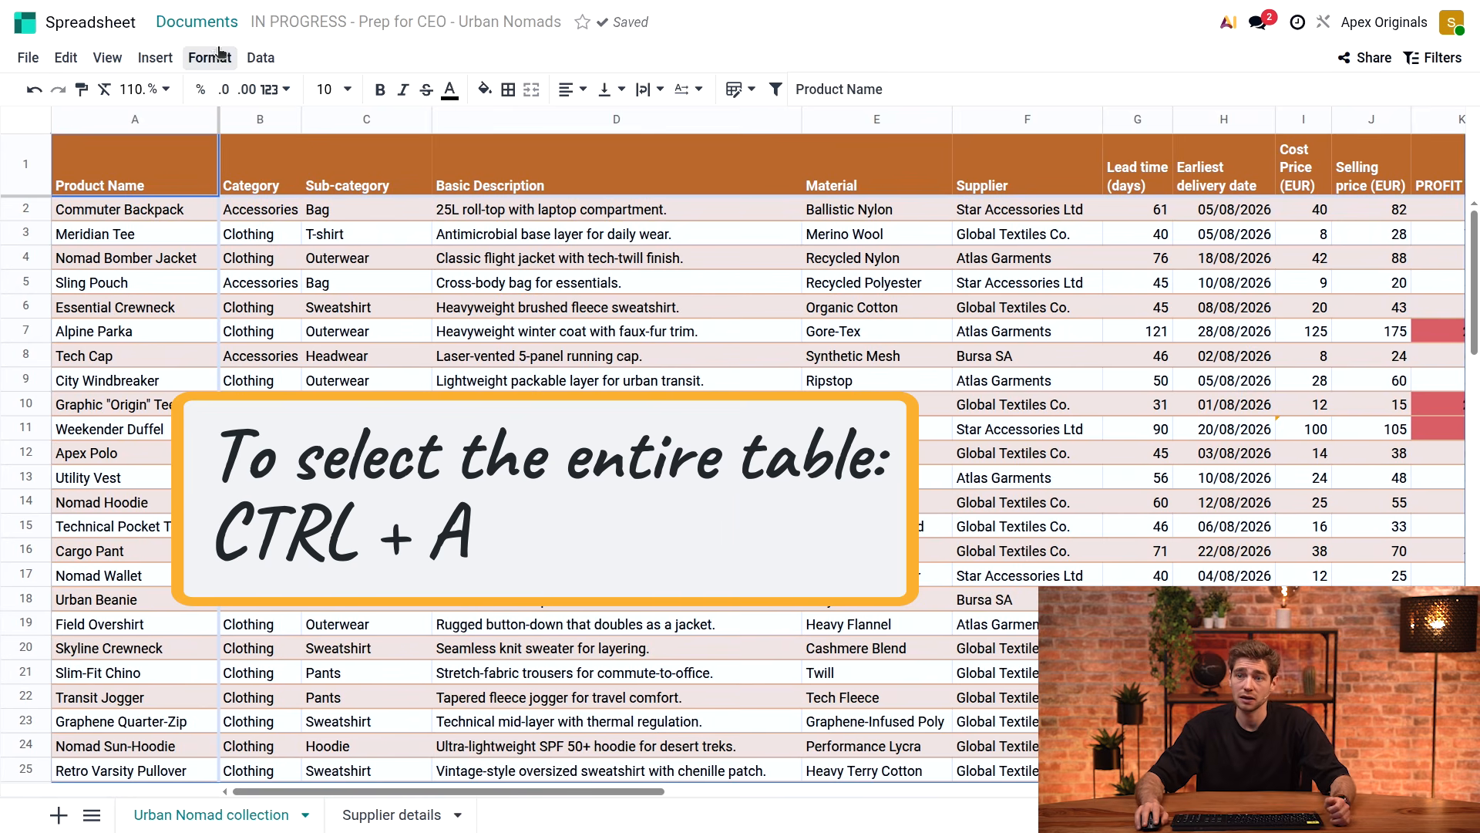
{"action": "left_click", "coordinate": [155, 57]}
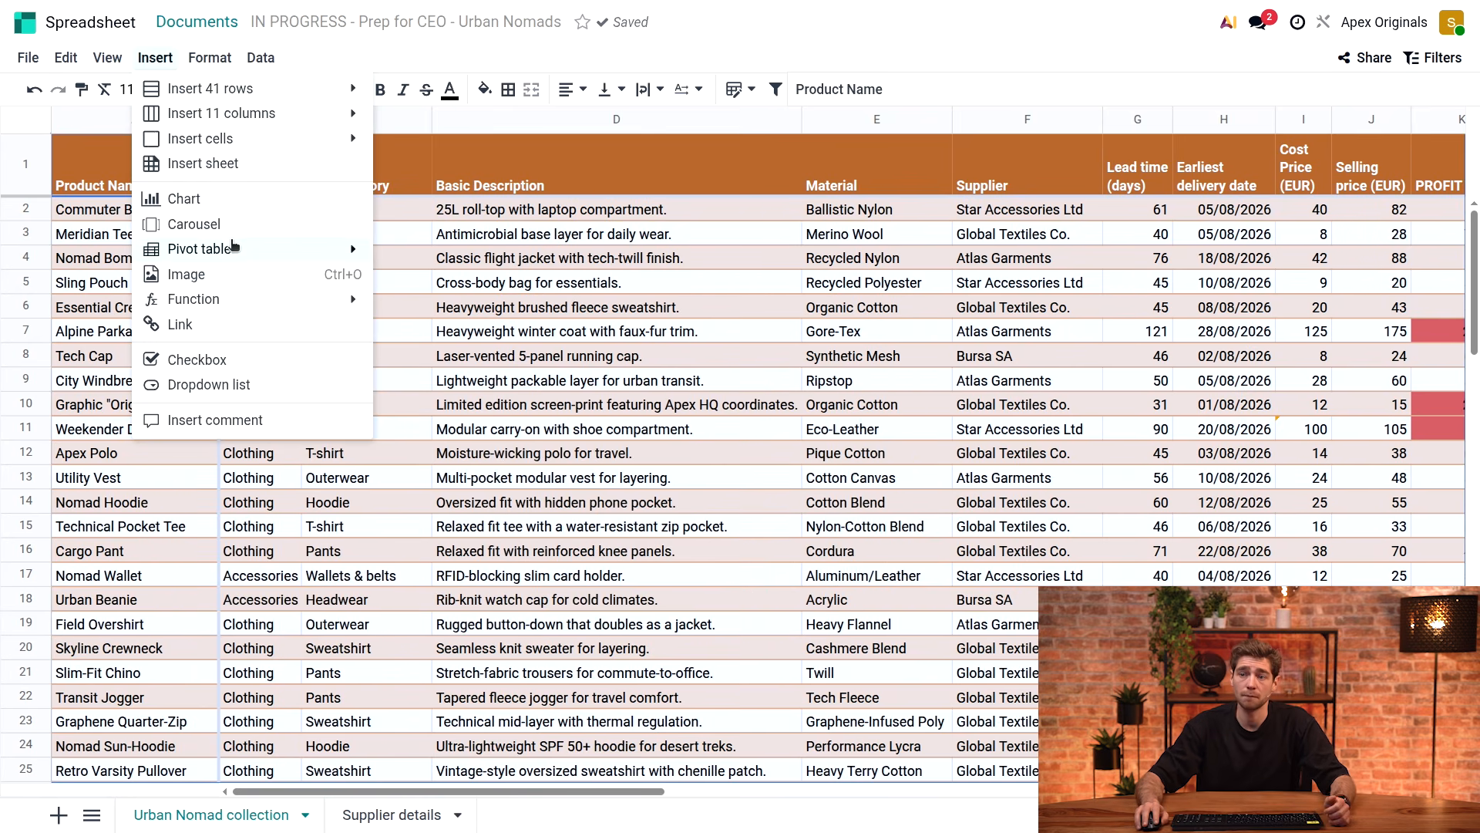
{"action": "mouse_move", "coordinate": [233, 245]}
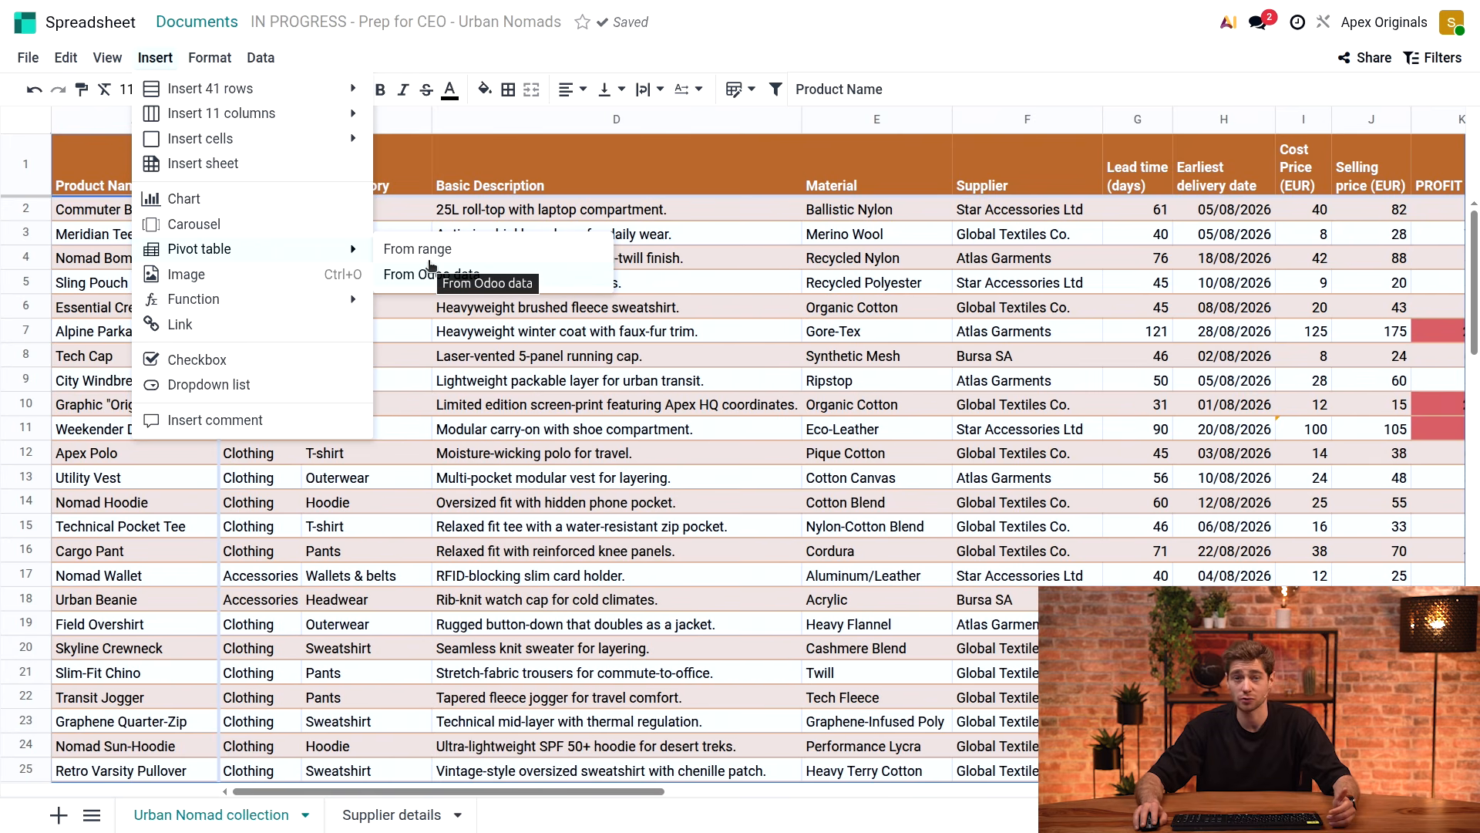
{"action": "left_click", "coordinate": [426, 252]}
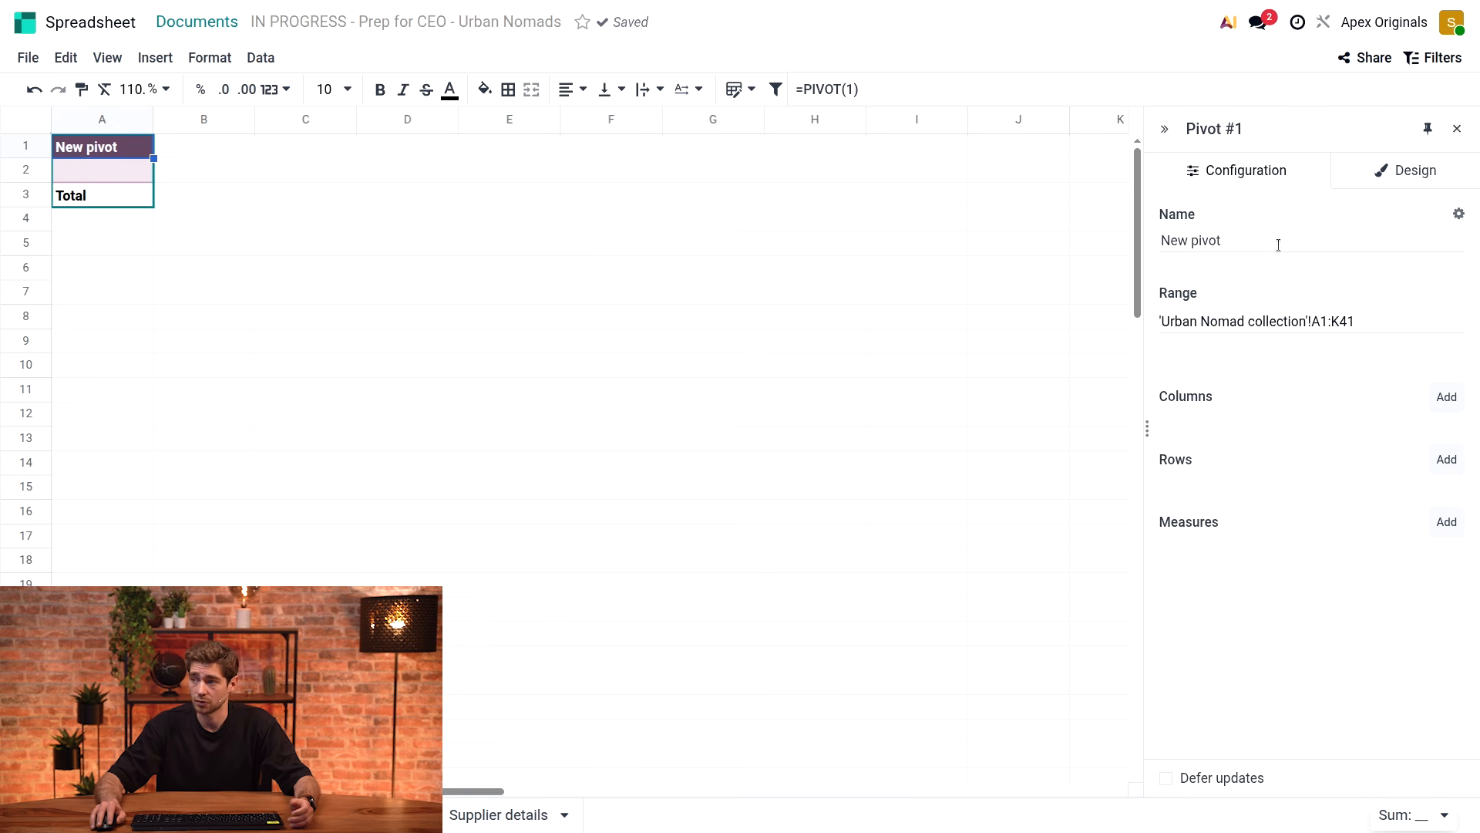
{"action": "left_click", "coordinate": [1205, 240]}
{"action": "left_click_drag", "start_coordinate": [1227, 247], "coordinate": [1233, 244]}
{"action": "type", "text": "Products by category"}
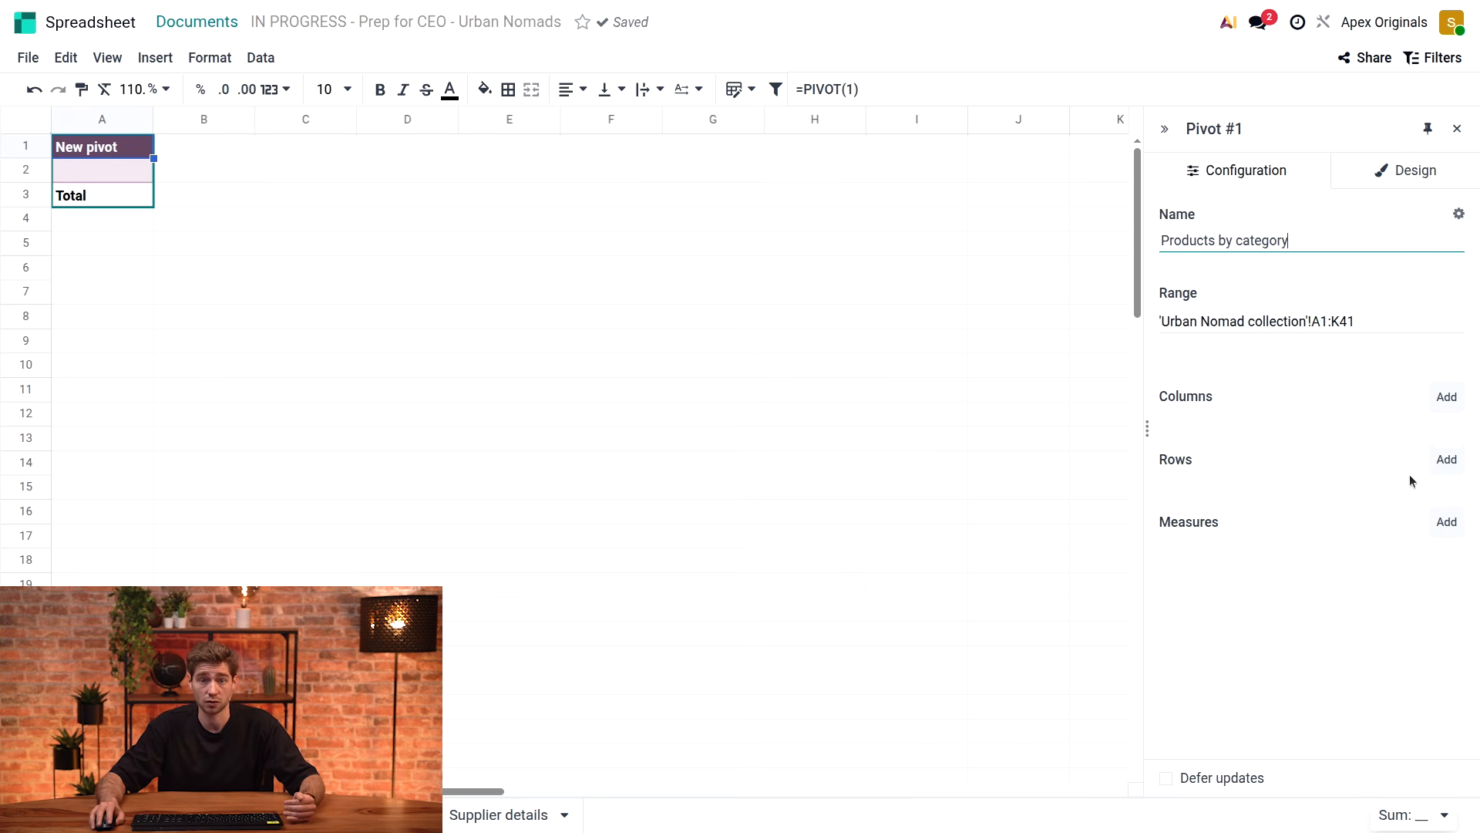
Group the pivot rows by Category and Sub-category, and add Count as the measure
{"action": "left_click", "coordinate": [1447, 463]}
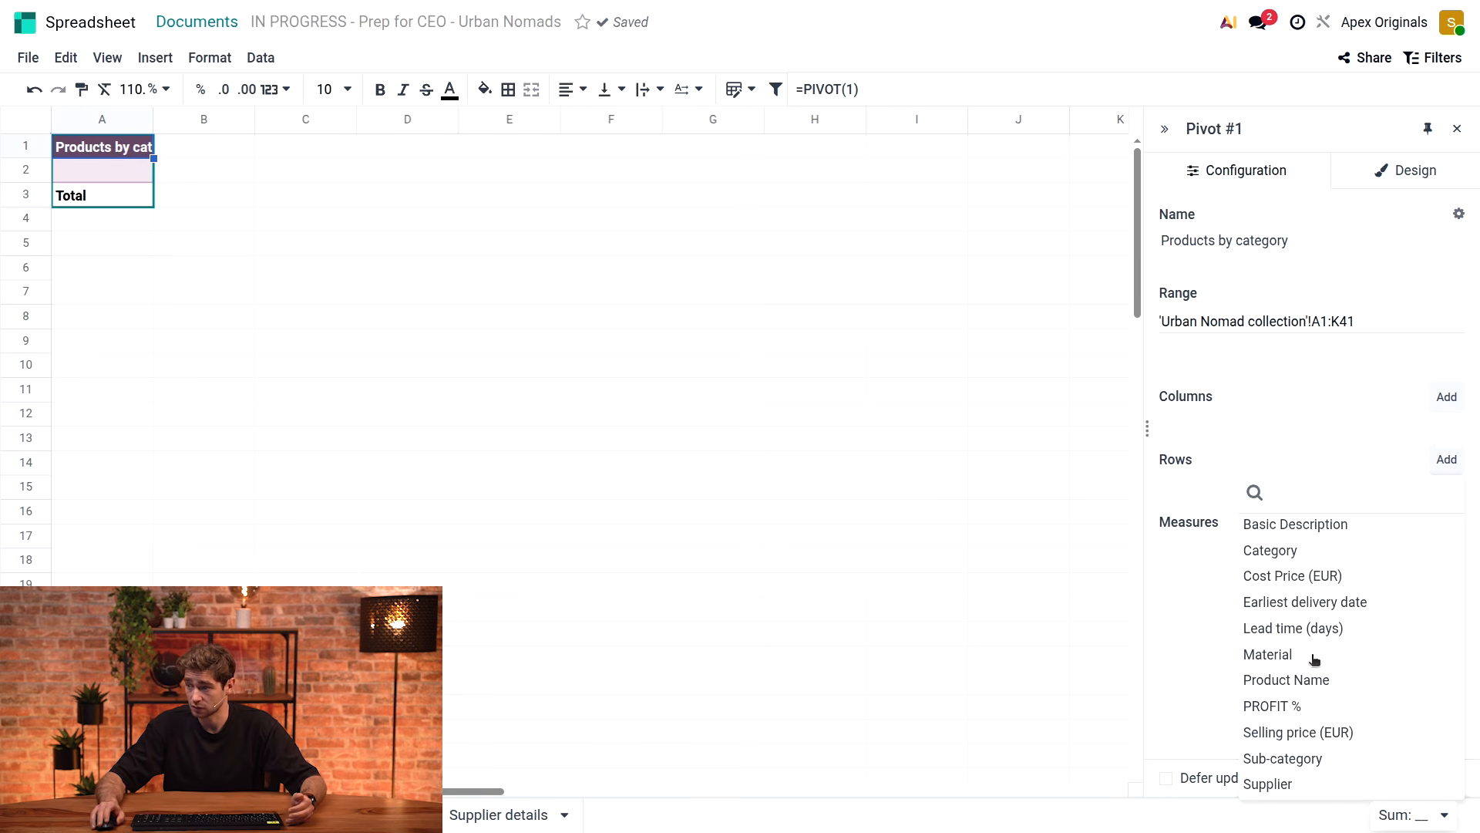
{"action": "left_click", "coordinate": [1292, 552]}
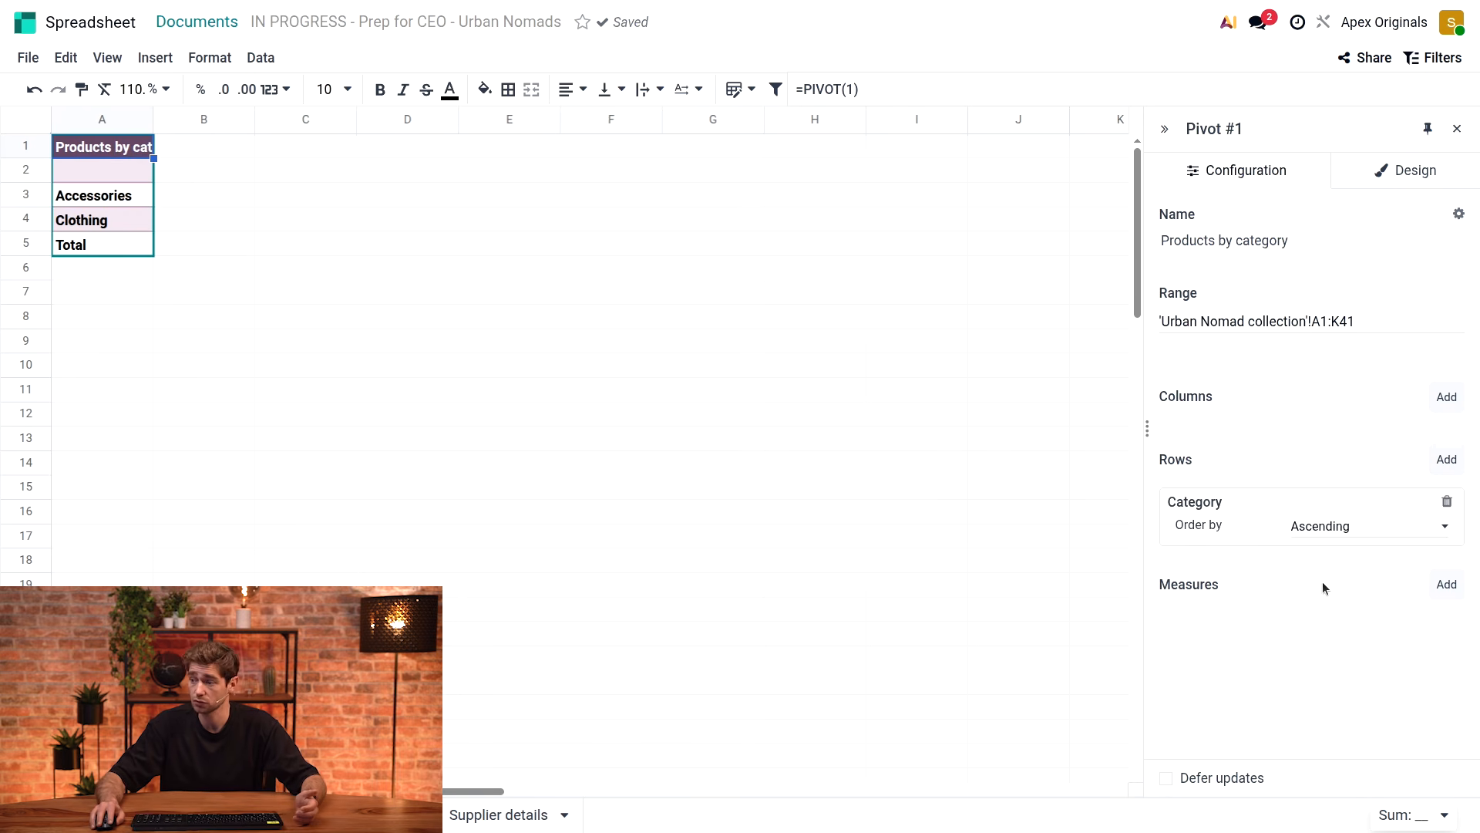
{"action": "left_click", "coordinate": [1446, 461]}
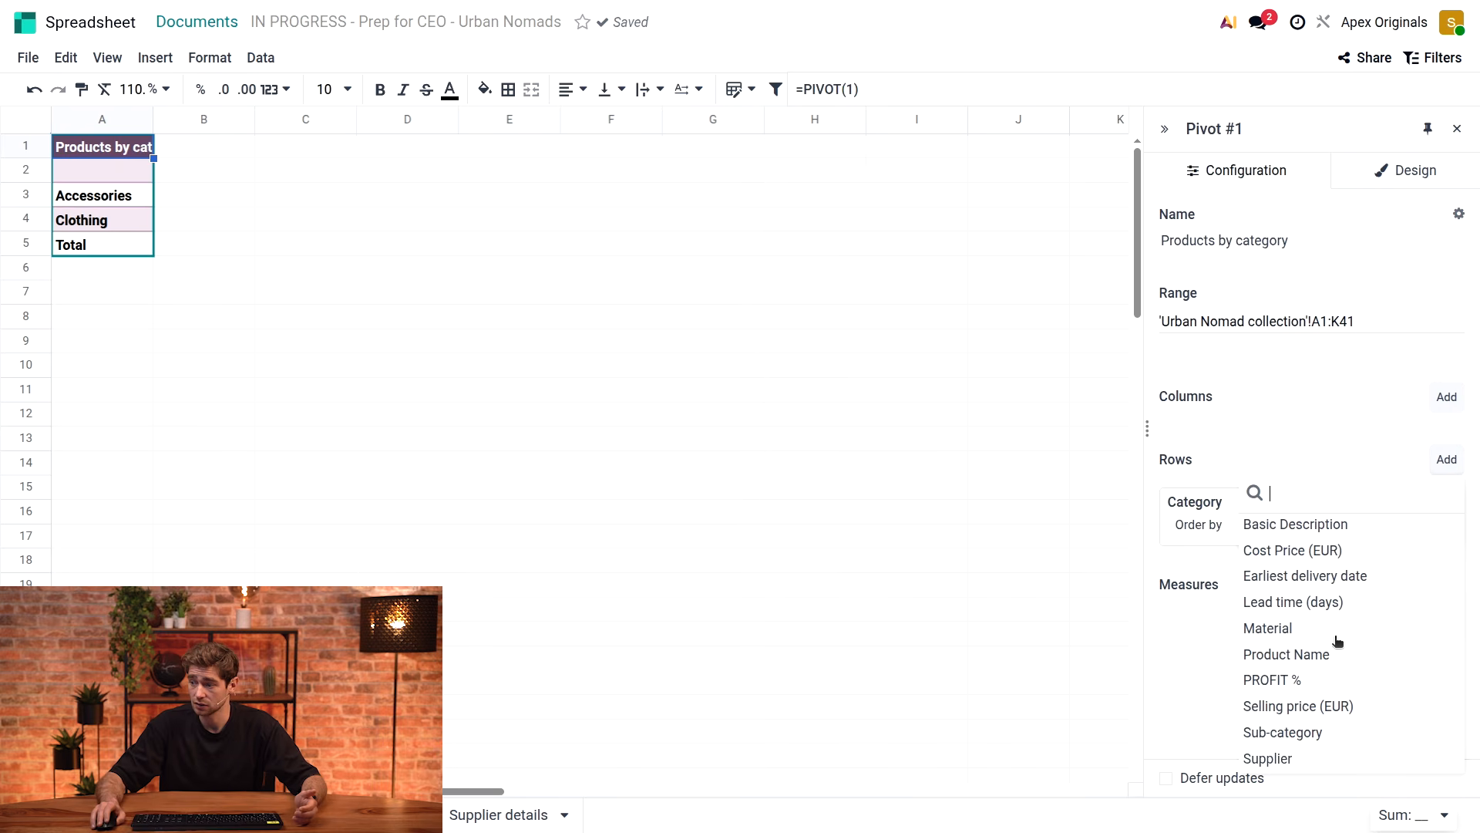
{"action": "left_click", "coordinate": [1292, 732]}
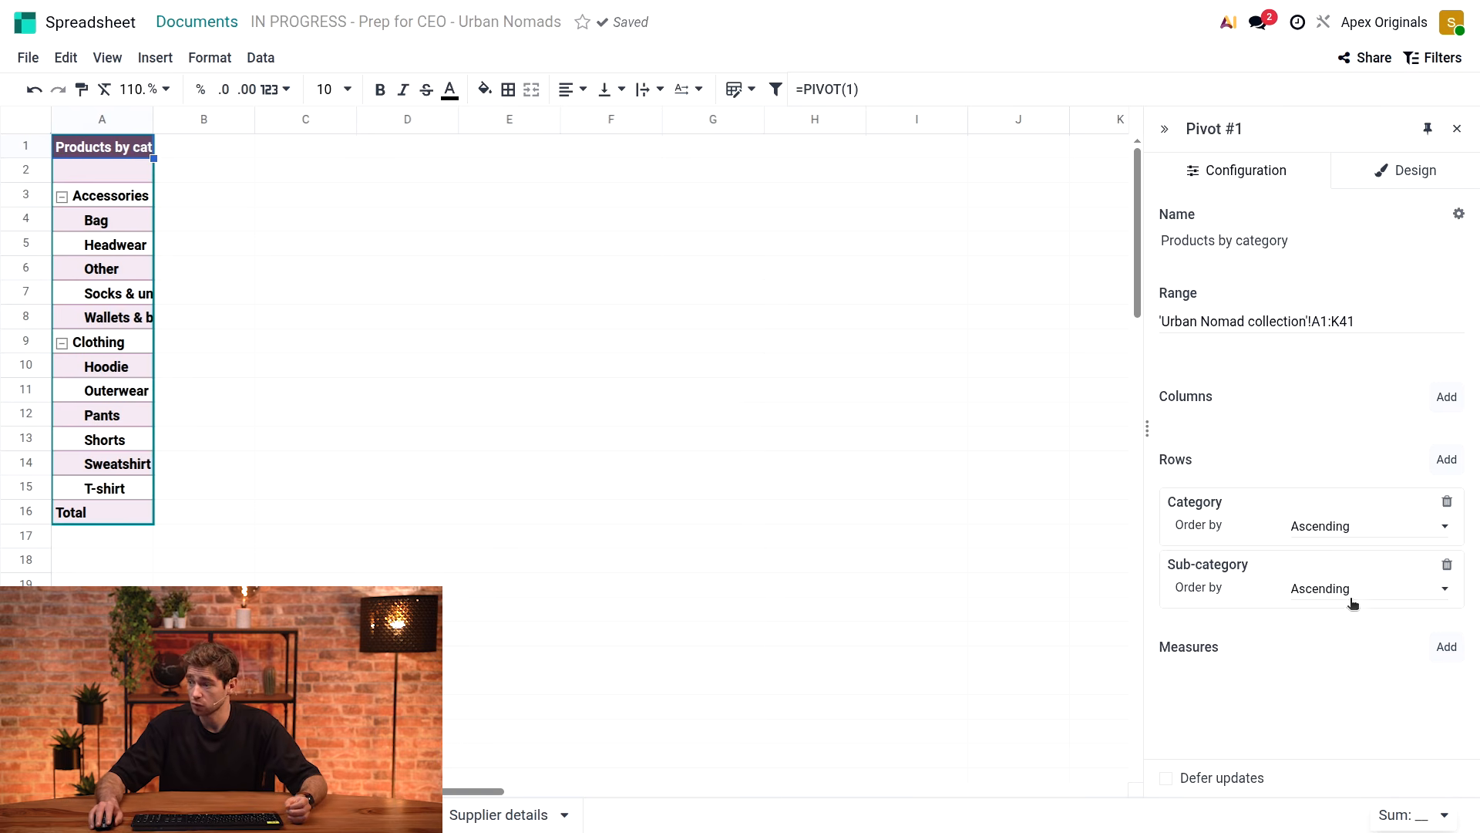
{"action": "left_click", "coordinate": [1446, 646]}
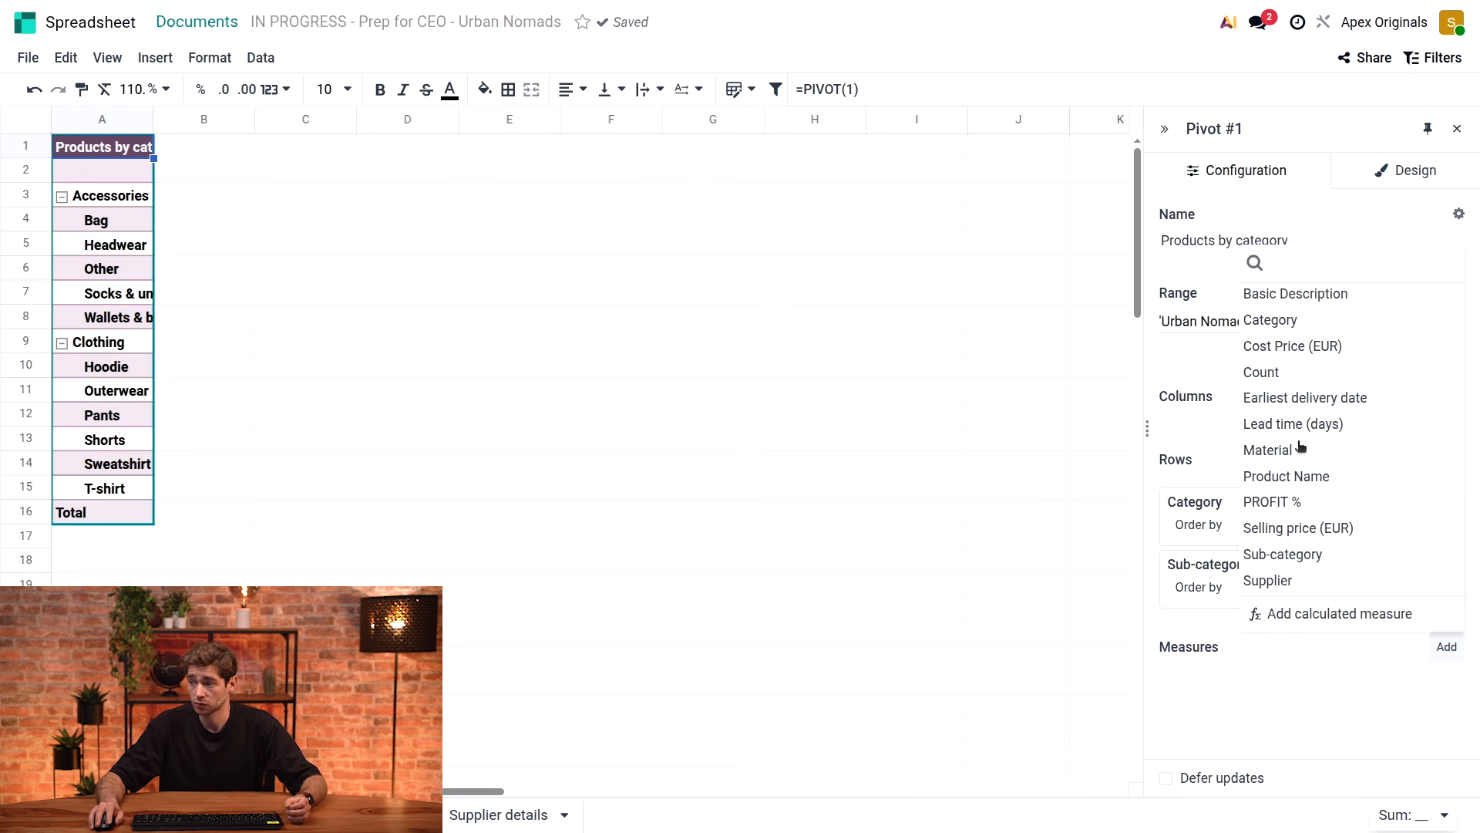
{"action": "left_click", "coordinate": [1277, 376]}
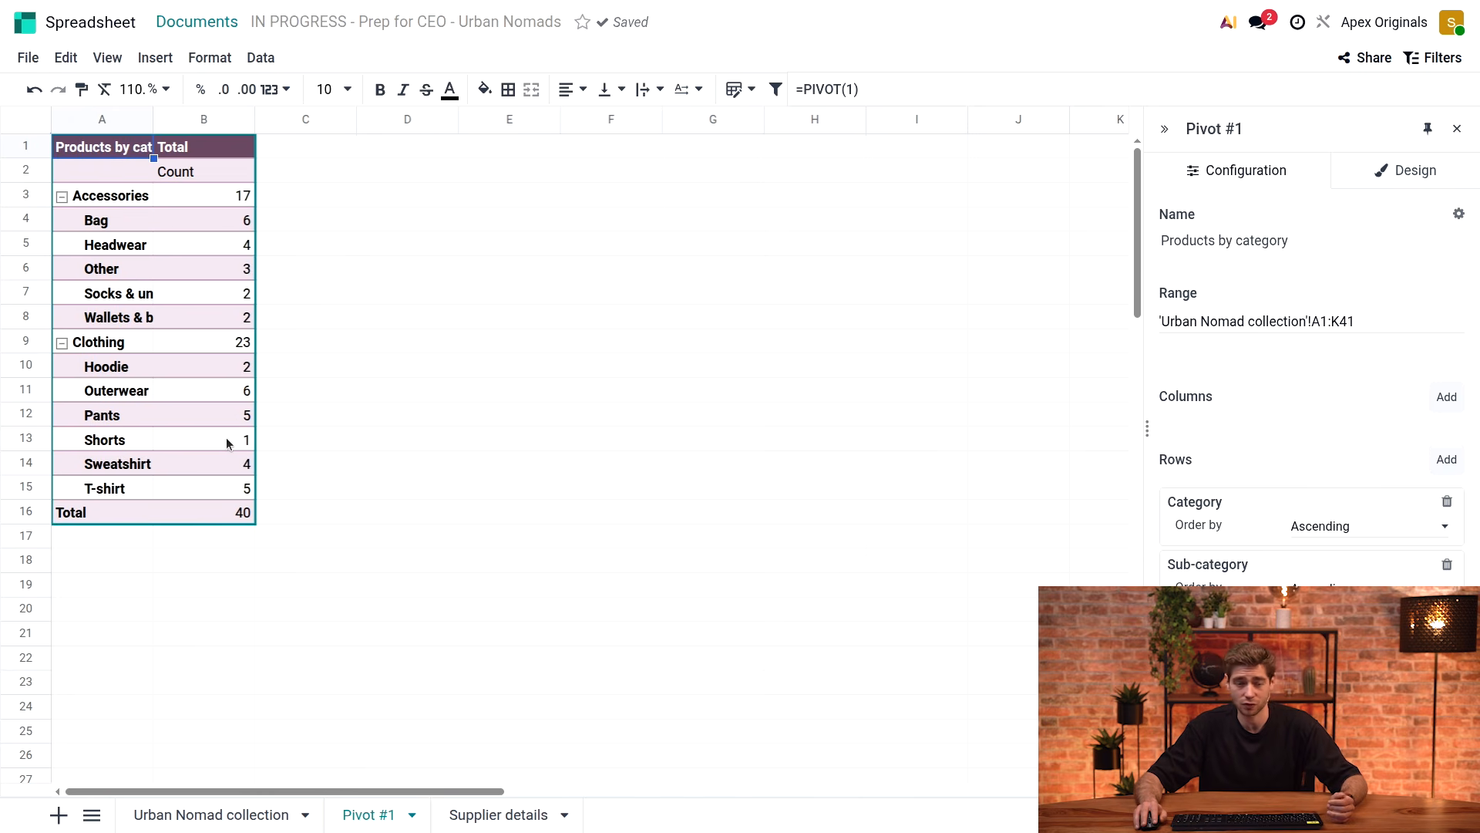
Create a chart from the Clothing sub-category rows A10:B15 of the pivot and set its type to Pie
{"action": "left_click", "coordinate": [367, 433]}
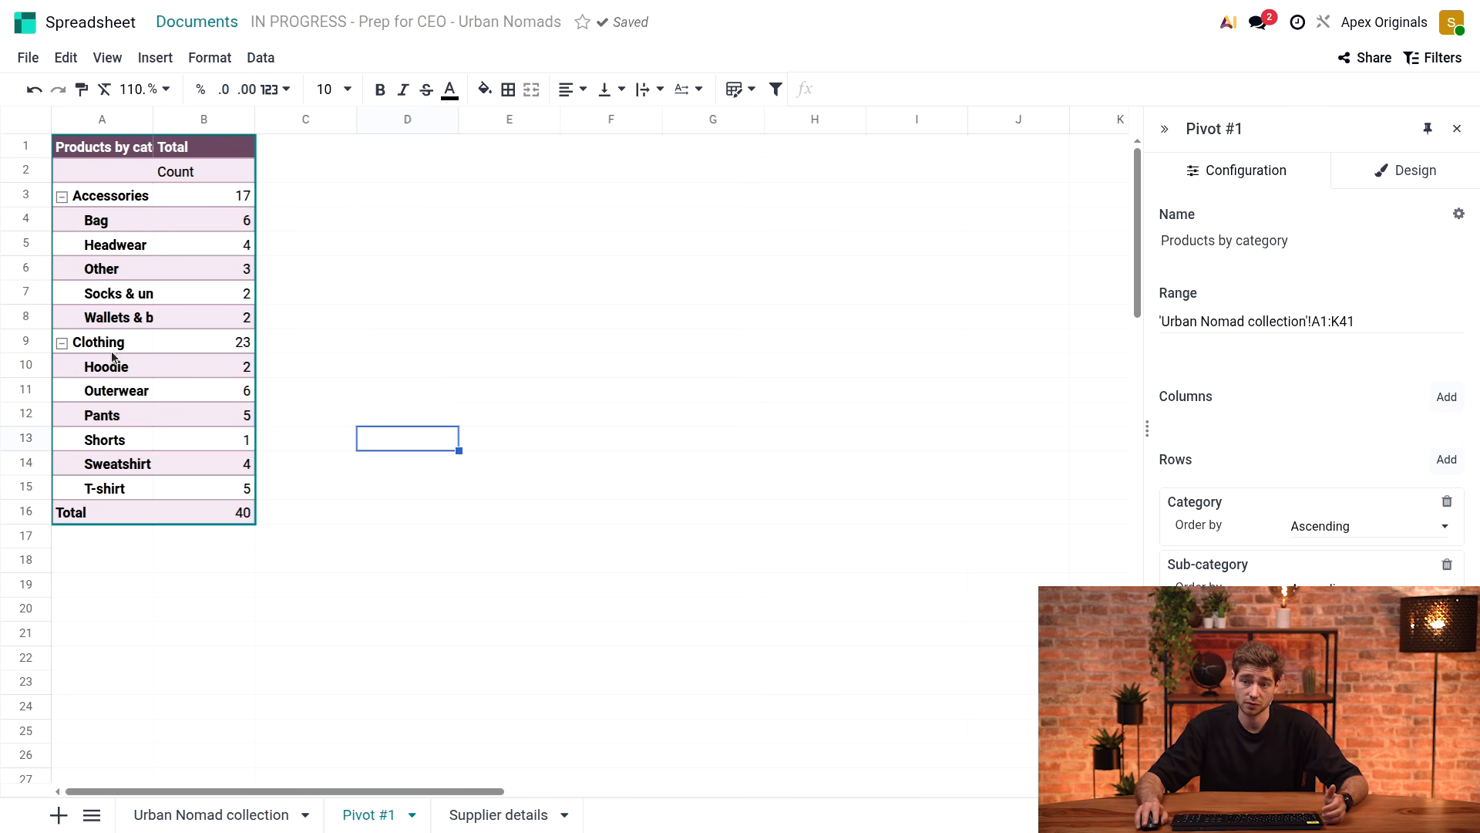
{"action": "left_click_drag", "start_coordinate": [113, 375], "coordinate": [242, 489]}
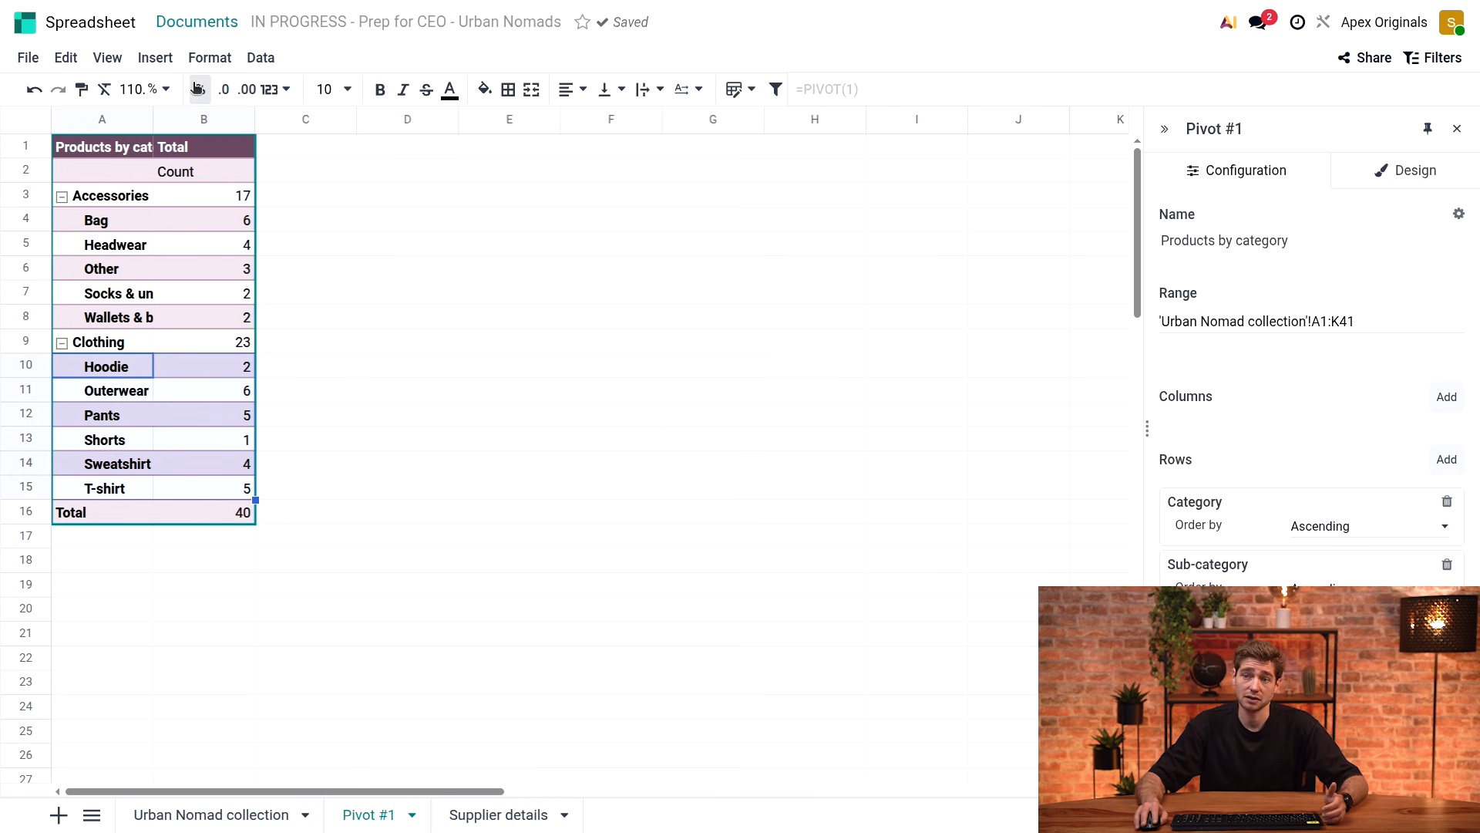
{"action": "left_click", "coordinate": [155, 59]}
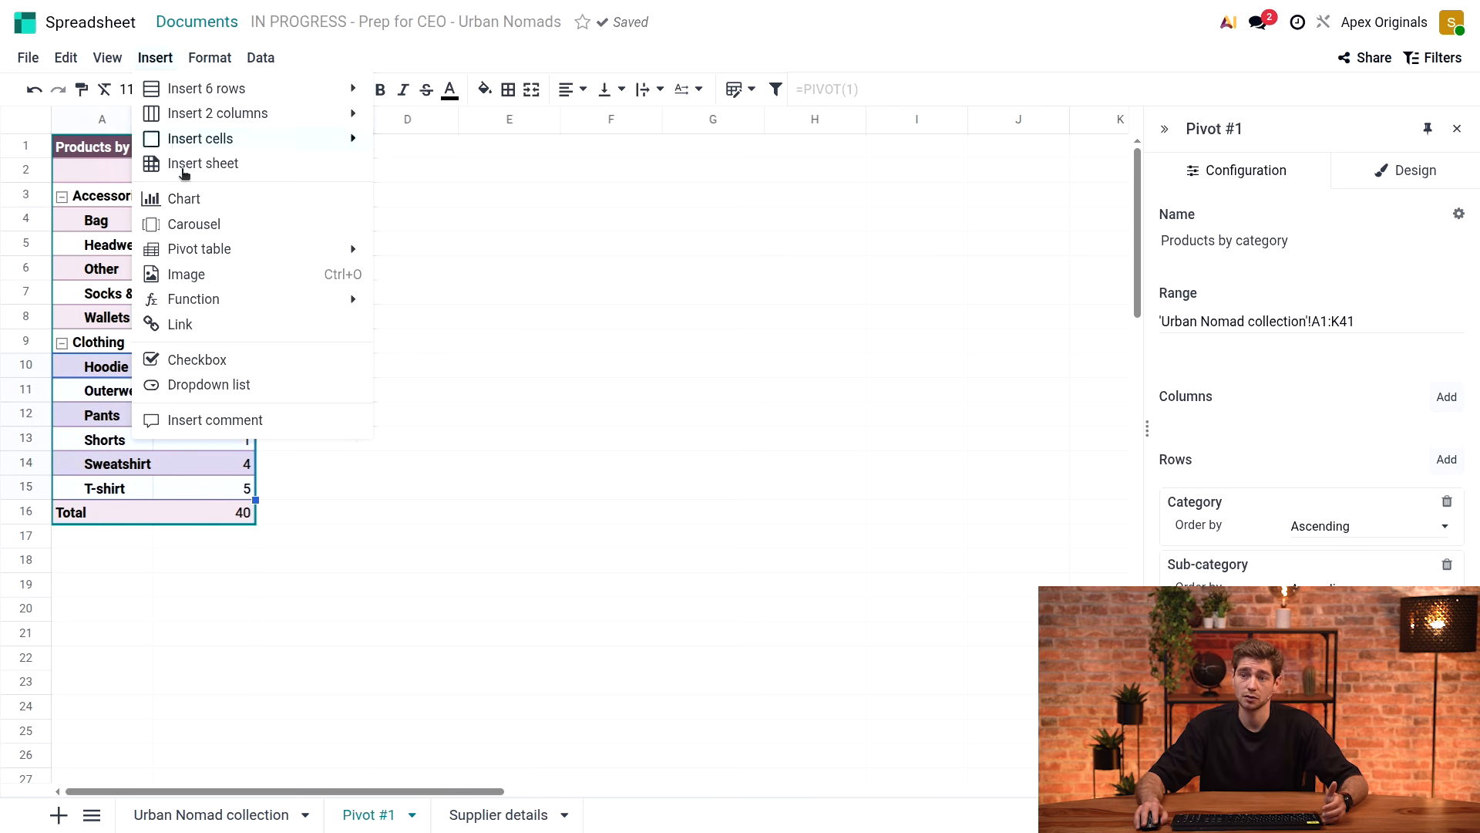
{"action": "left_click", "coordinate": [184, 200]}
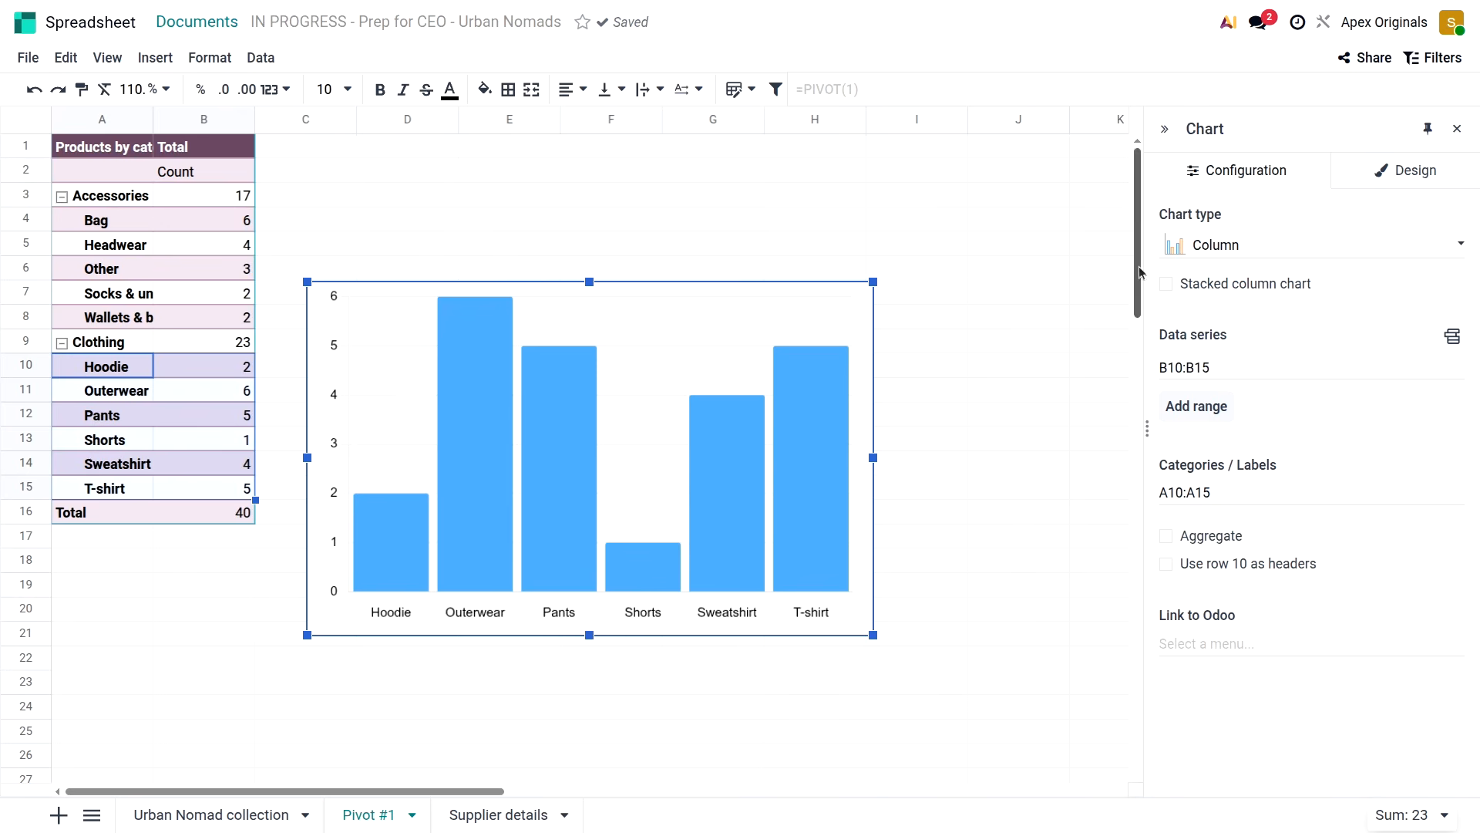
{"action": "left_click", "coordinate": [1284, 243]}
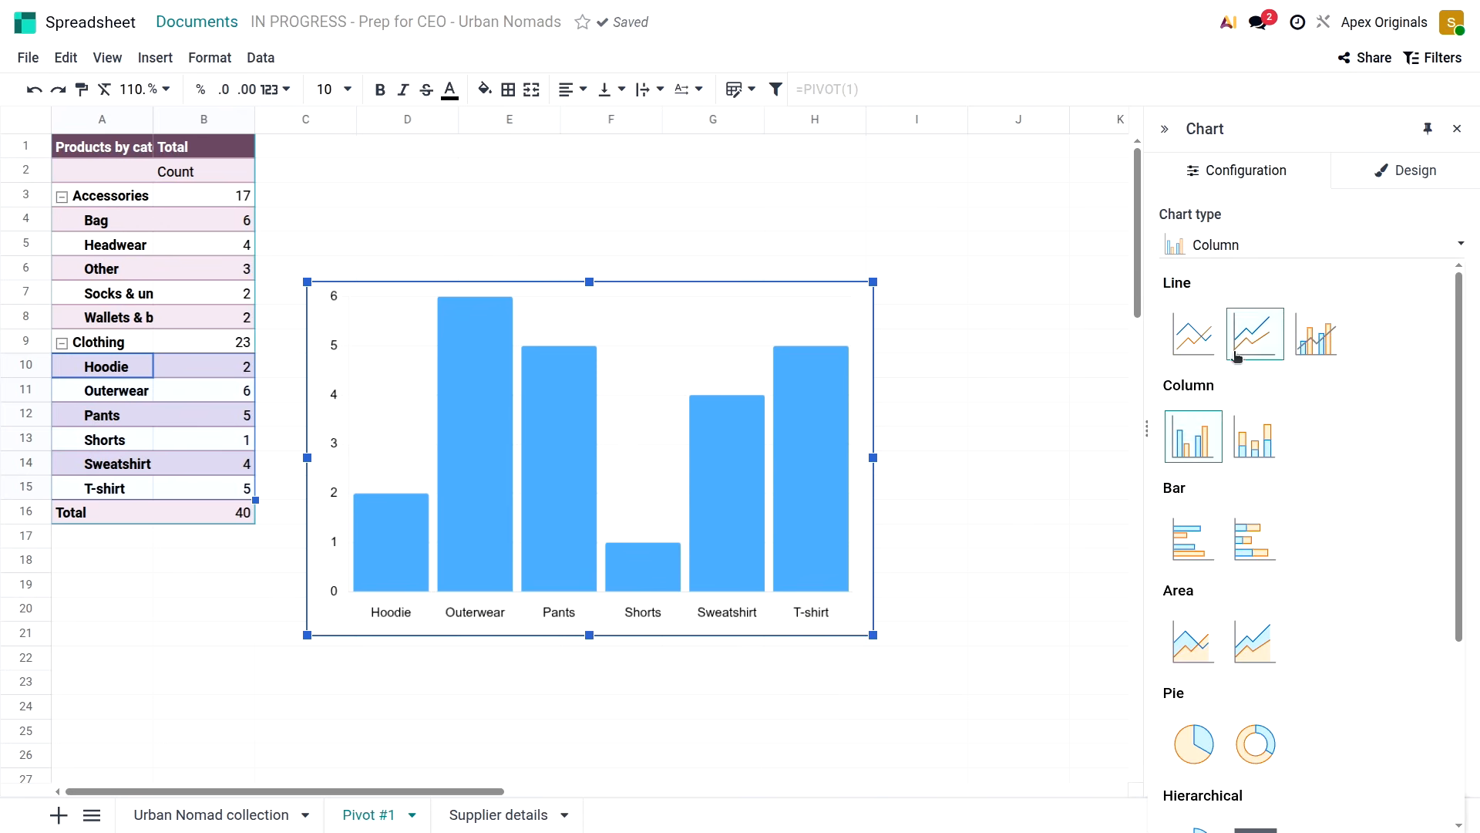
{"action": "scroll", "coordinate": [1241, 432], "scroll_direction": "down", "scroll_amount": 2}
{"action": "left_click", "coordinate": [1193, 646]}
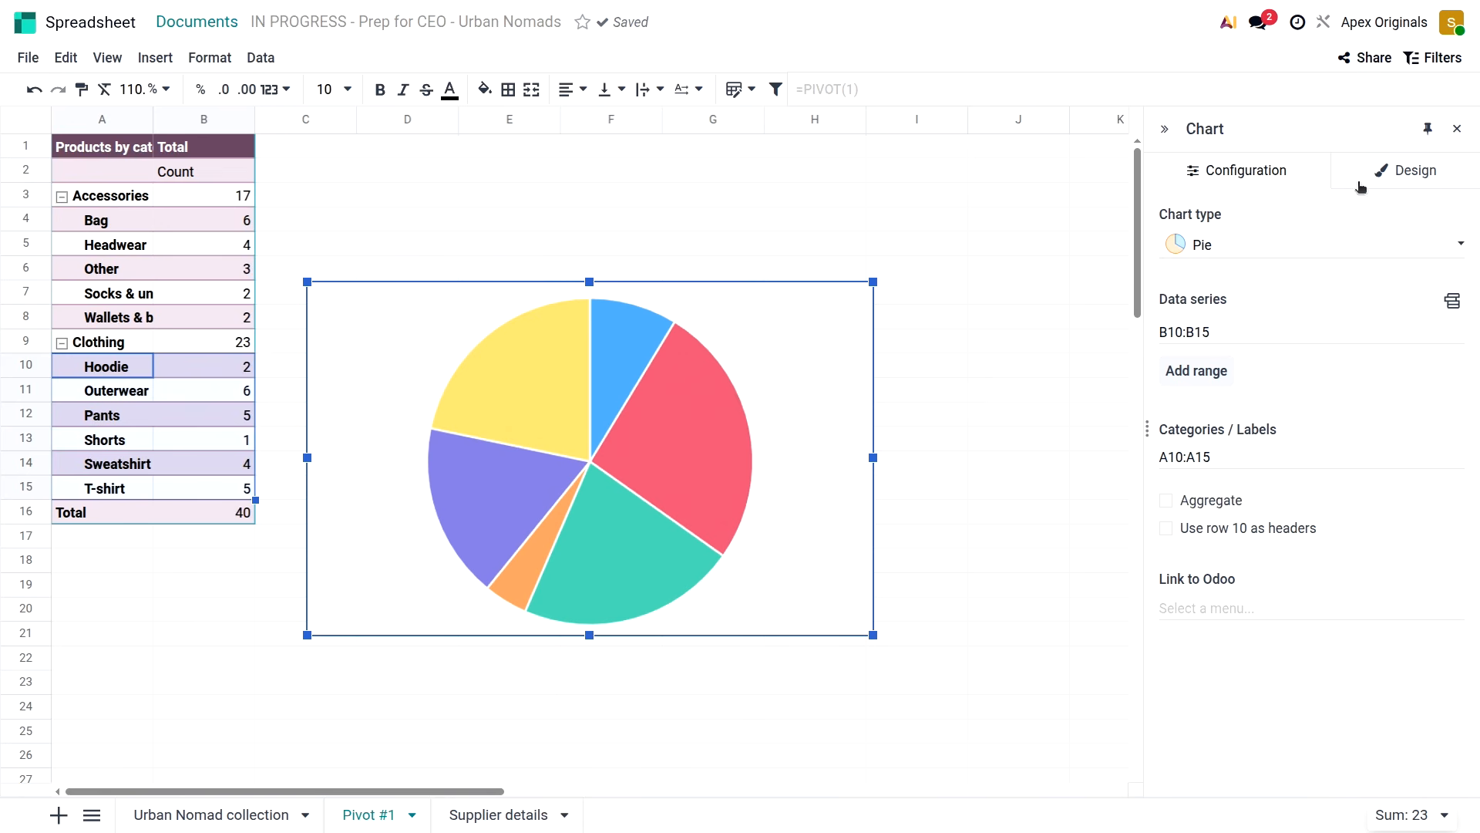
Title the pie chart "Clothing by Sub-category" and set its legend position to Right
{"action": "left_click", "coordinate": [1401, 168]}
{"action": "left_click", "coordinate": [1233, 324]}
{"action": "type", "text": "Clothing by Sub-category"}
{"action": "left_click", "coordinate": [1298, 668]}
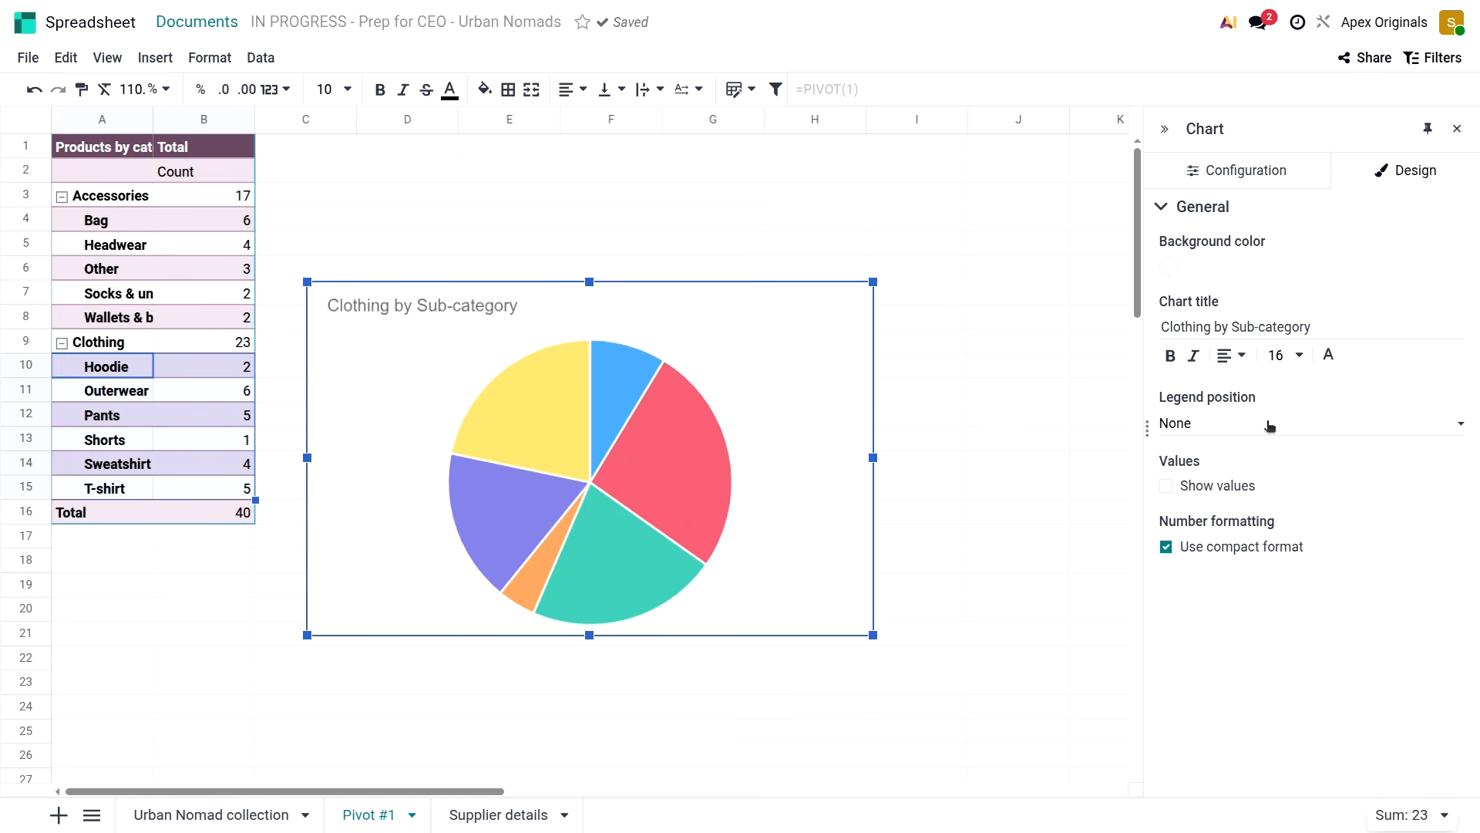
{"action": "left_click", "coordinate": [1269, 424]}
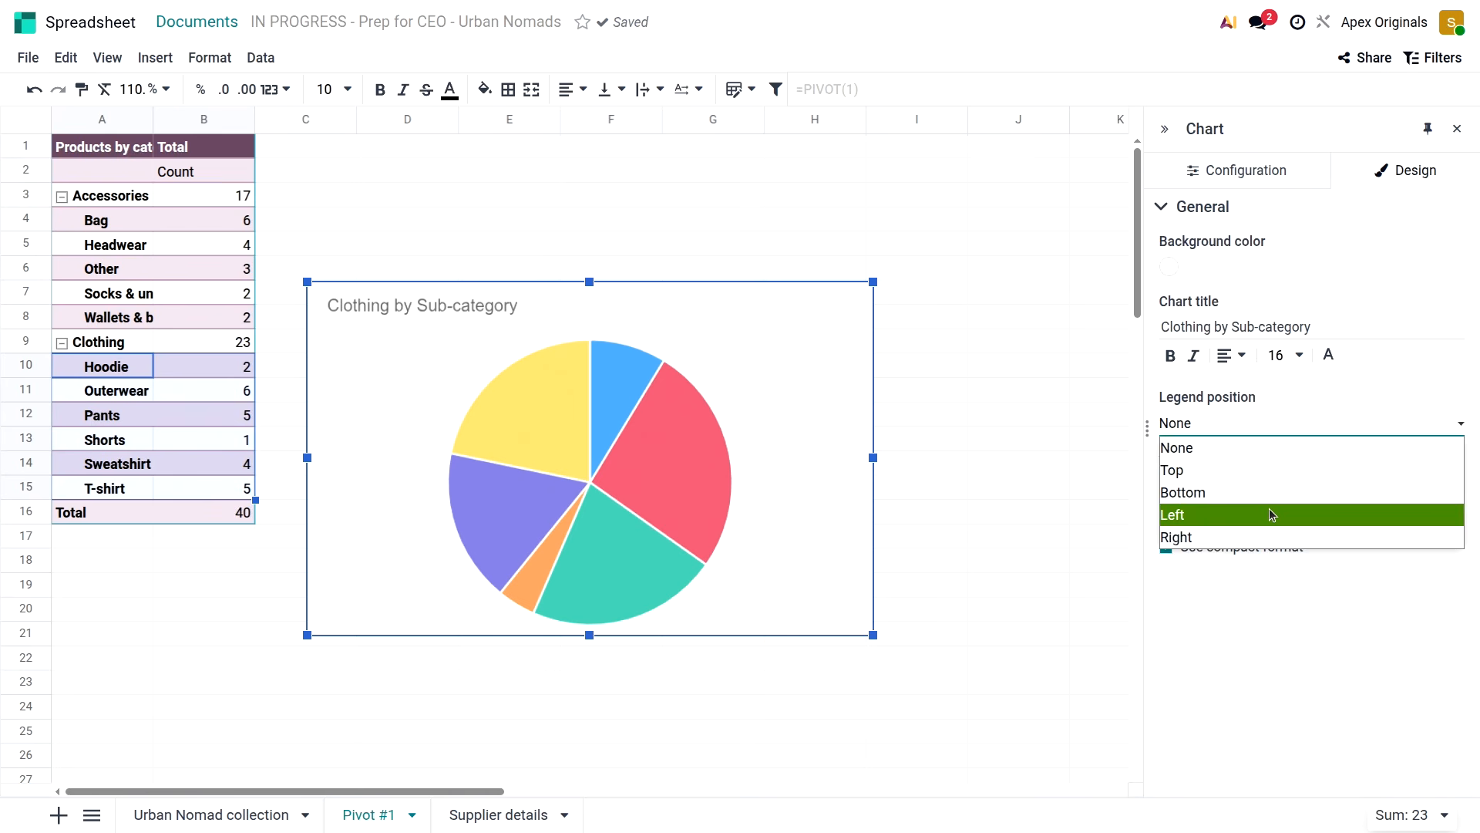
{"action": "left_click", "coordinate": [1269, 538]}
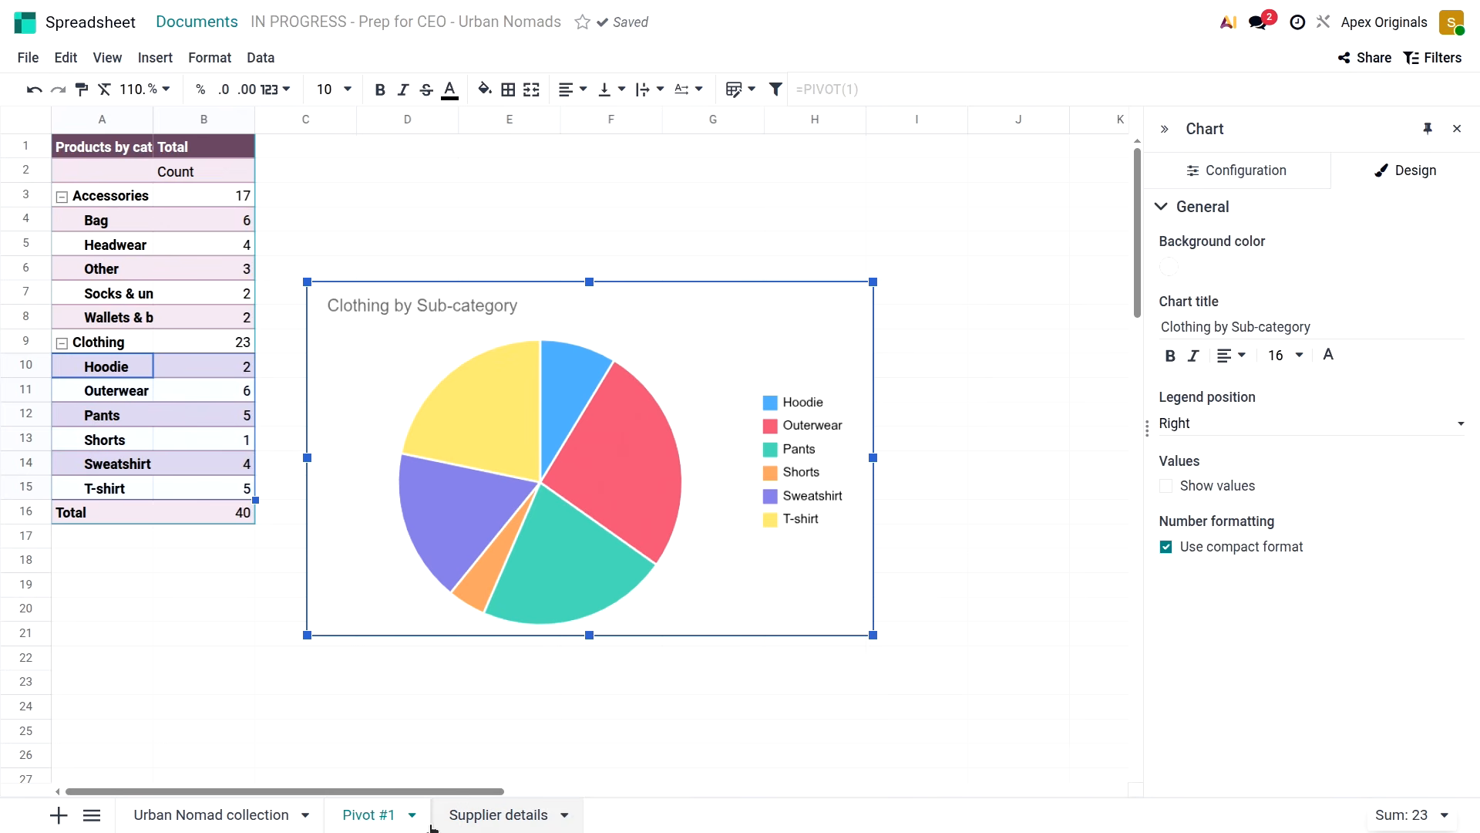
Rename the pivot sheet as "Products by category"
{"action": "double_click", "coordinate": [367, 815]}
{"action": "type", "text": "Products by category"}
{"action": "key", "text": "Return"}
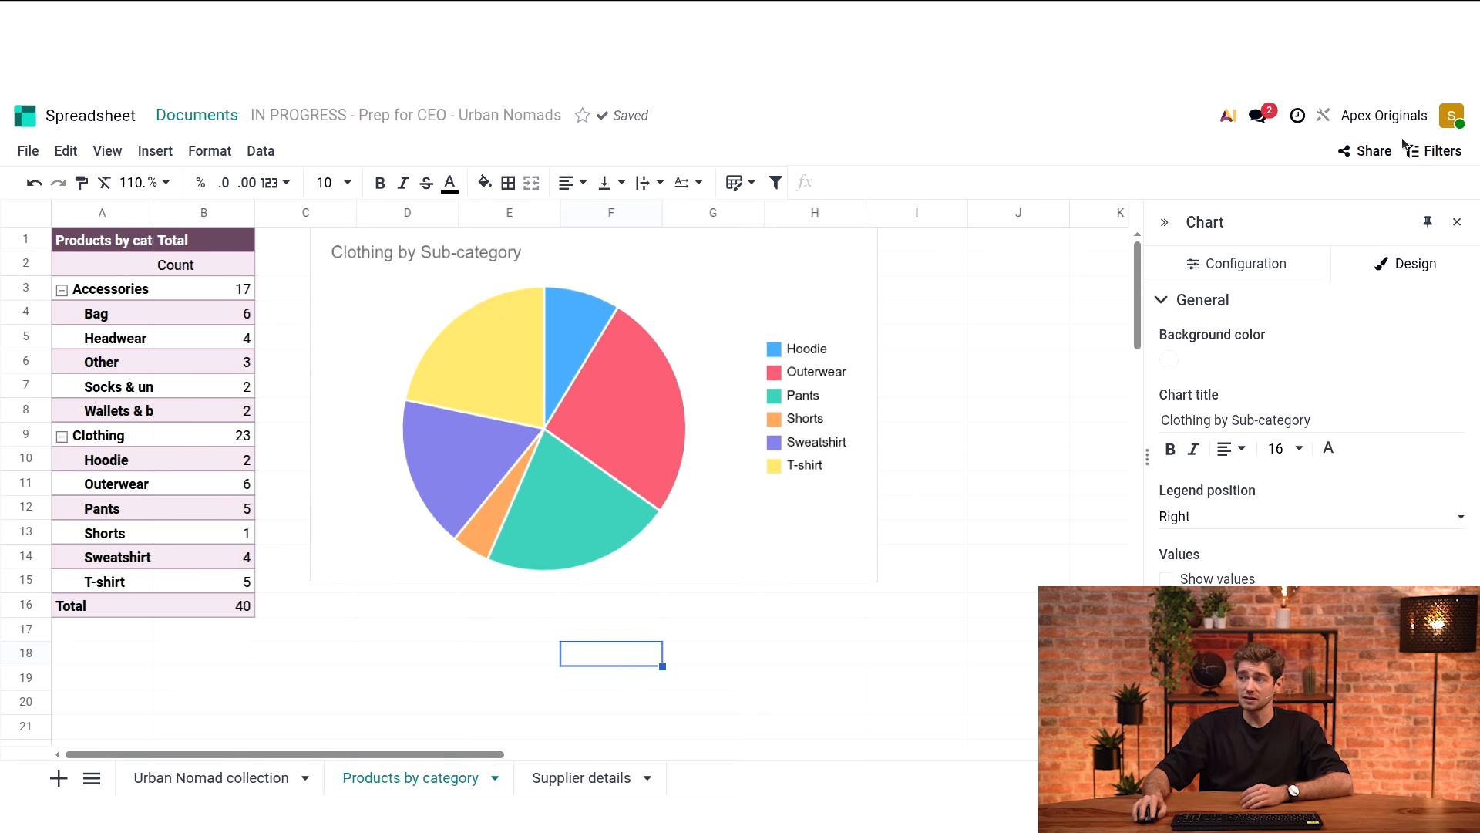
Open the spreadsheet's sharing settings and view the access roles available for the first listed collaborator
{"action": "left_click", "coordinate": [1375, 150]}
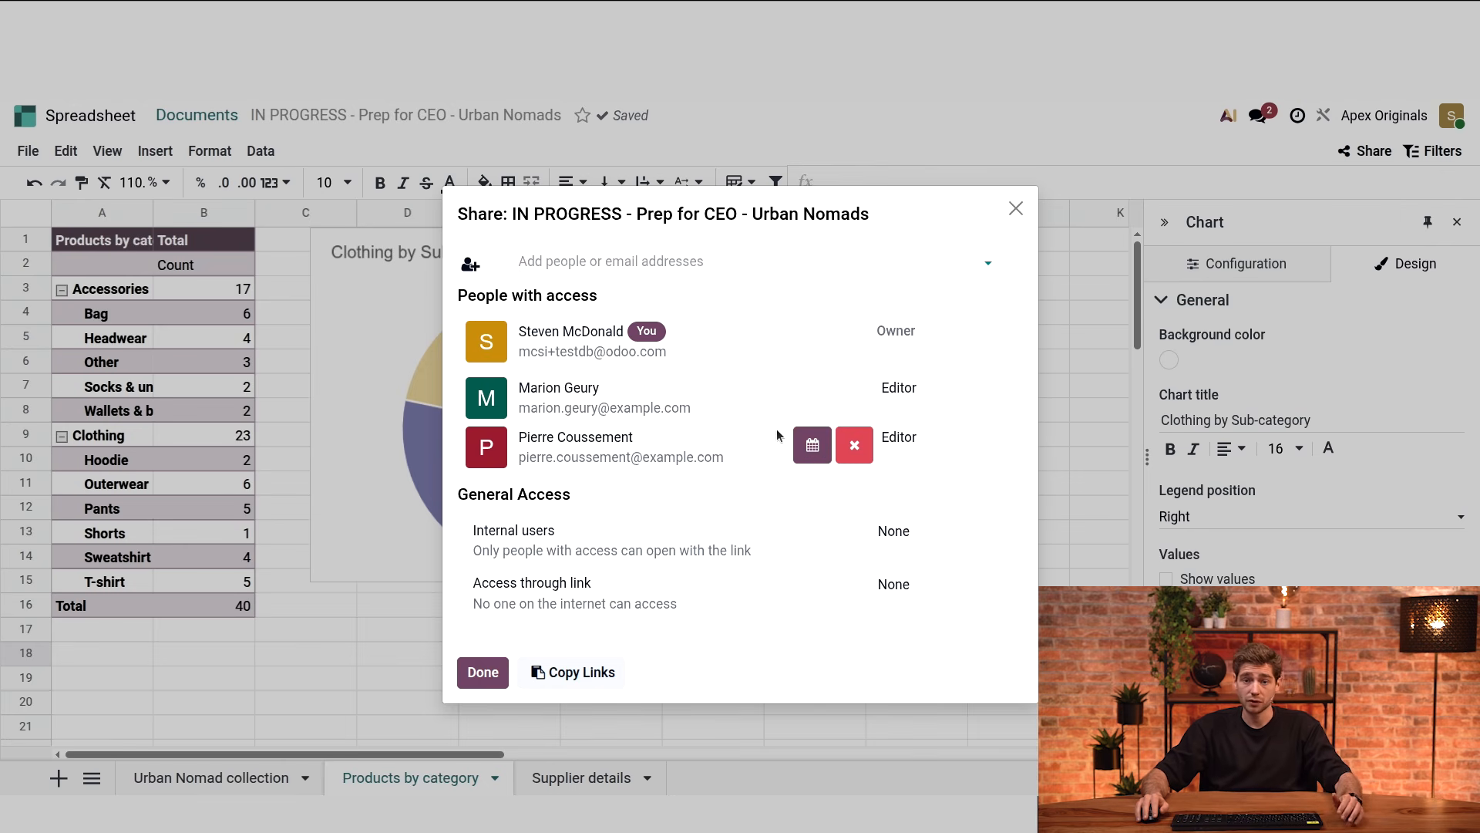
{"action": "mouse_move", "coordinate": [761, 398]}
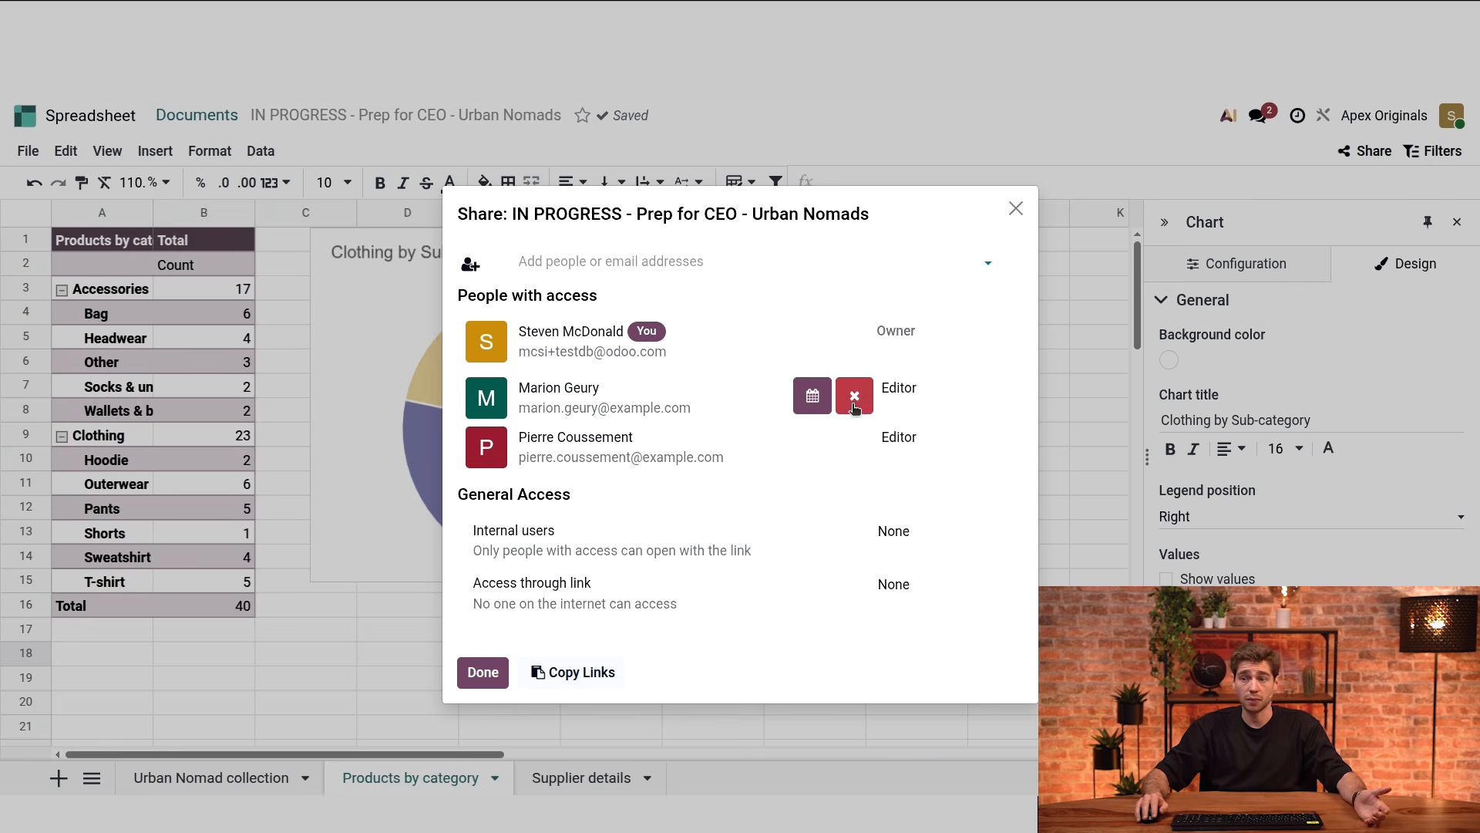
{"action": "left_click", "coordinate": [940, 397]}
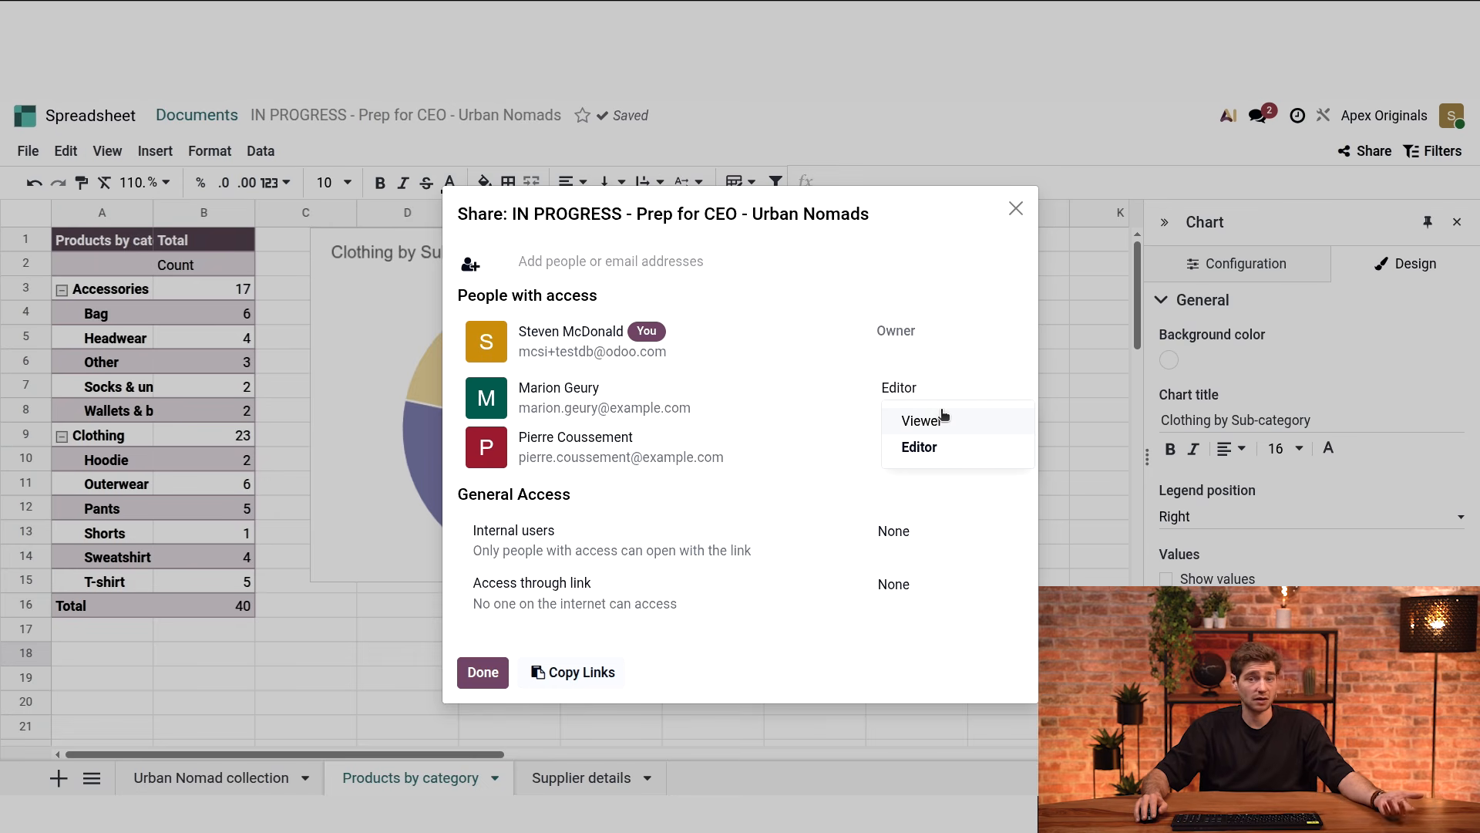
{"action": "mouse_move", "coordinate": [573, 461]}
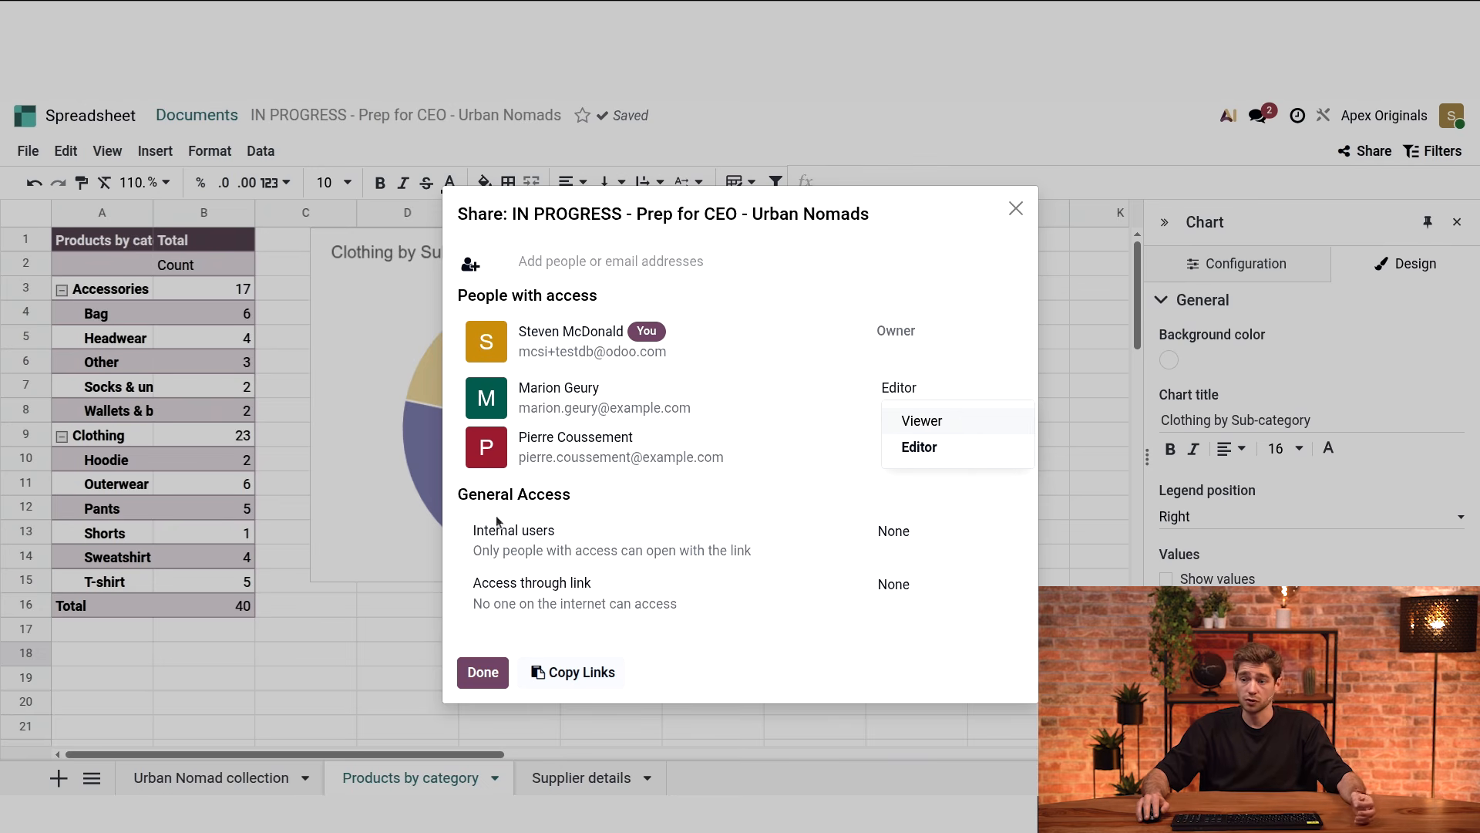
{"action": "left_click", "coordinate": [624, 498]}
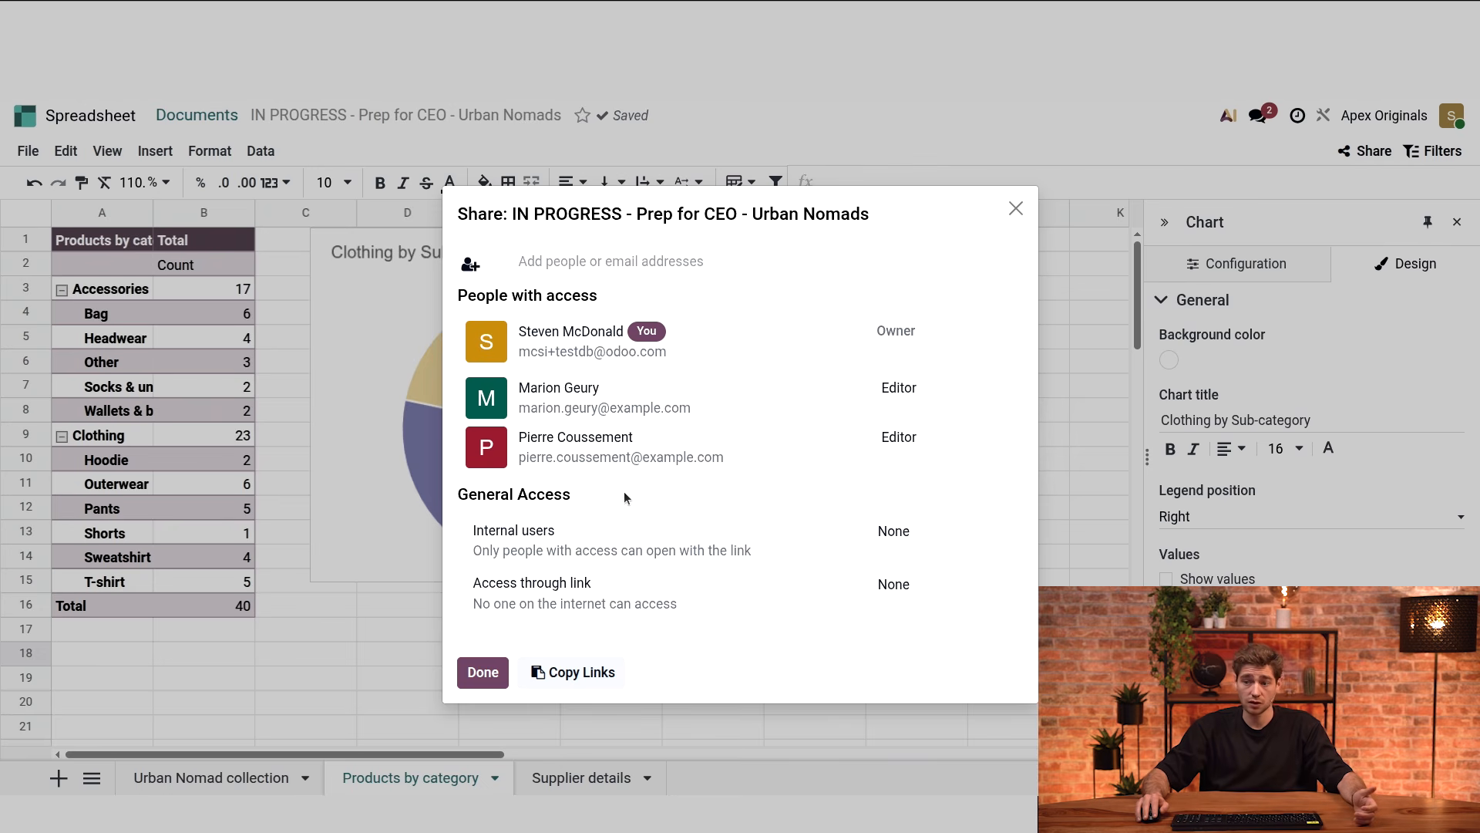
Set the internal users' access to Editor, save the change, and copy the sharing links
{"action": "left_click", "coordinate": [924, 530]}
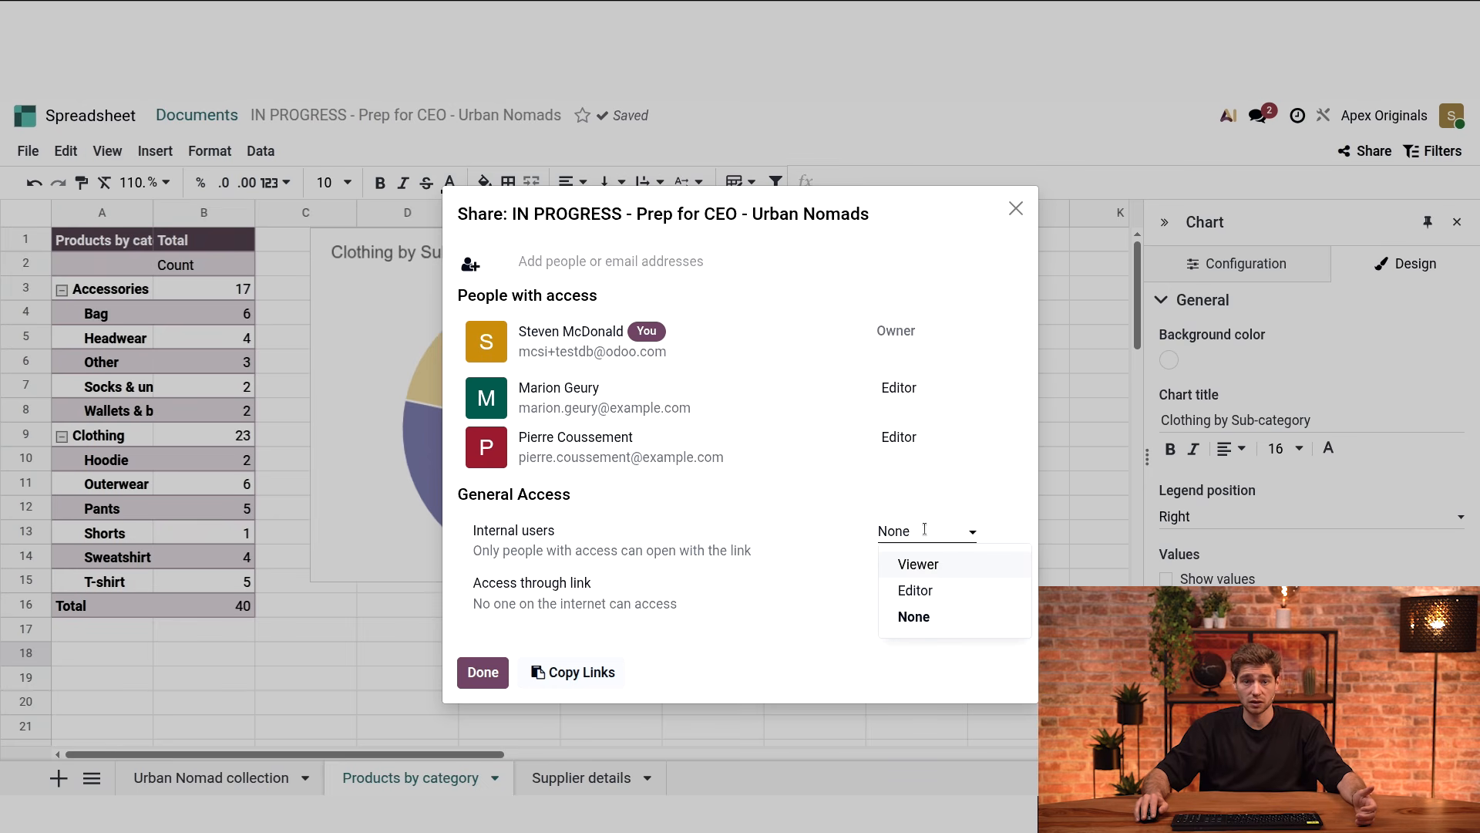
{"action": "left_click", "coordinate": [928, 592]}
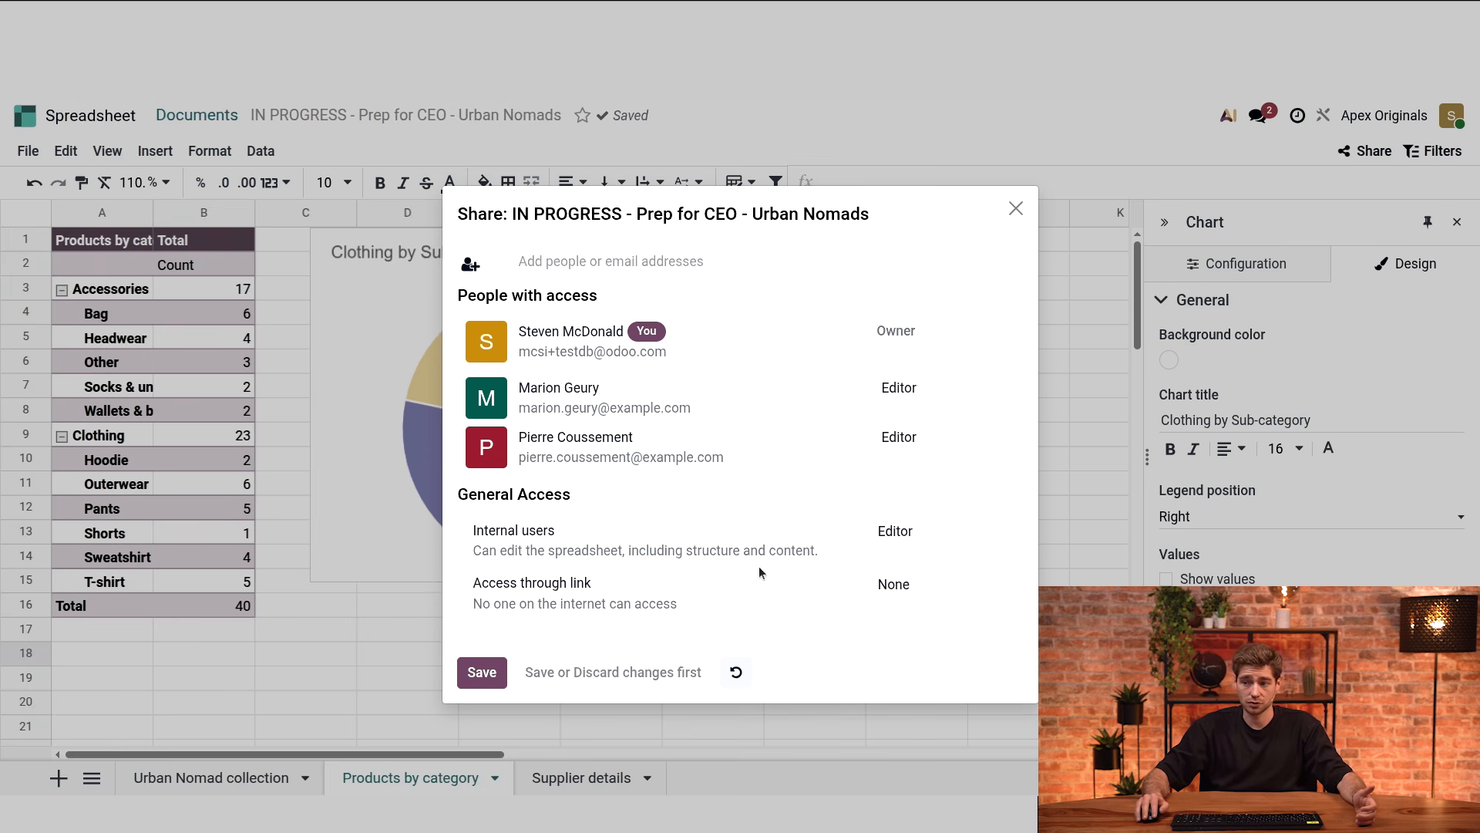
{"action": "left_click", "coordinate": [482, 672]}
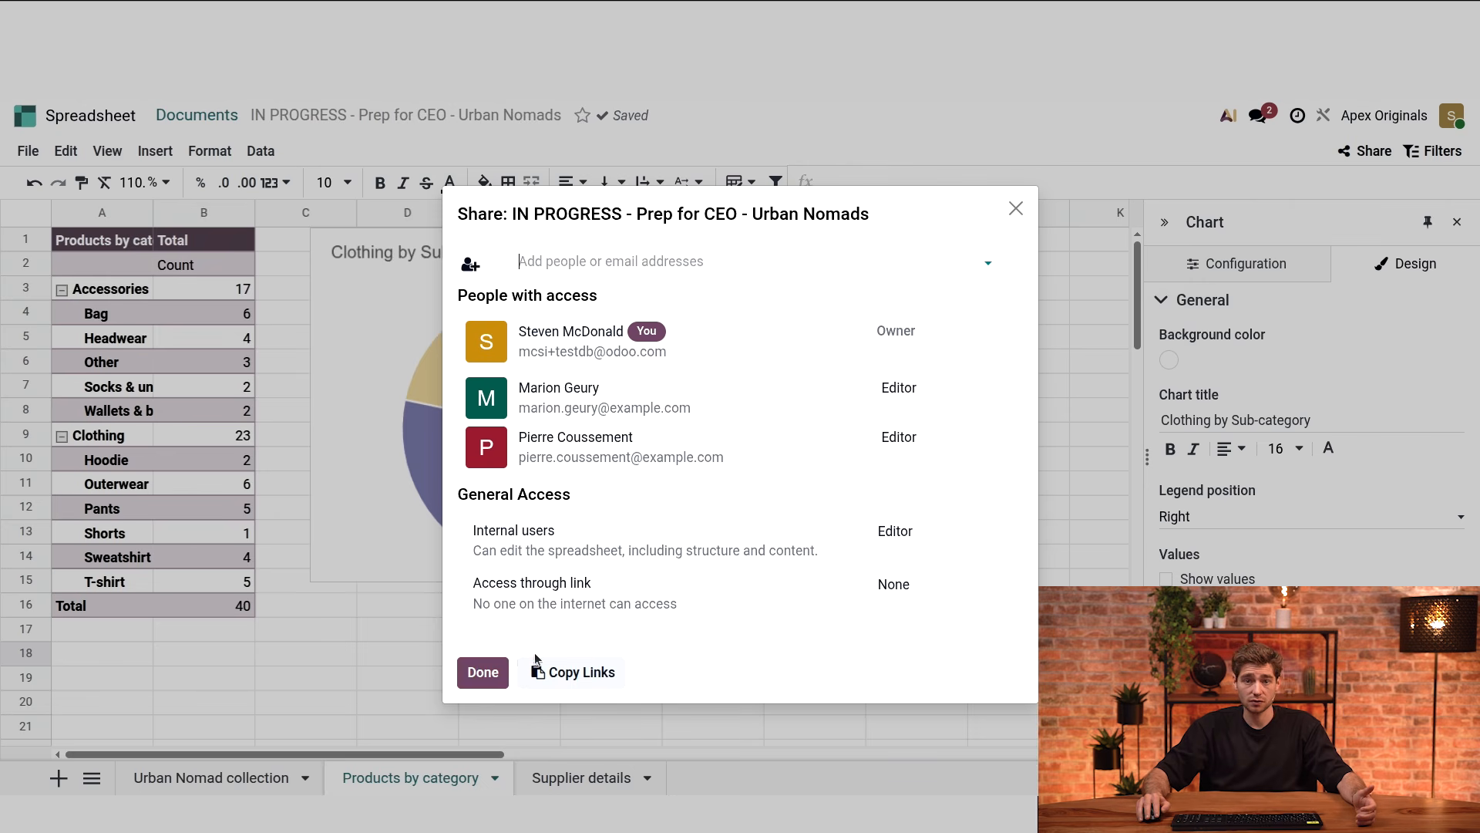
{"action": "left_click", "coordinate": [571, 674]}
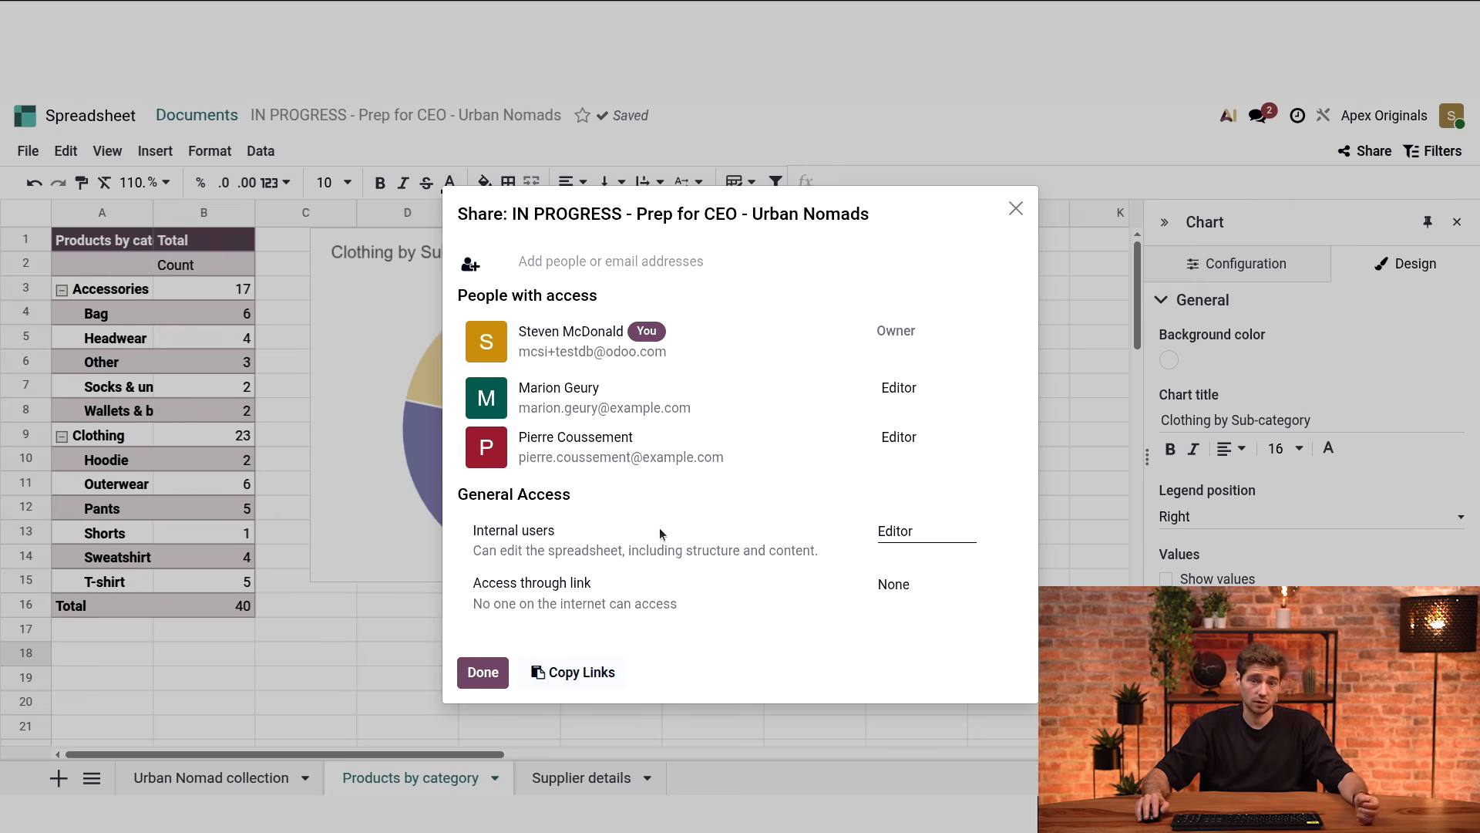